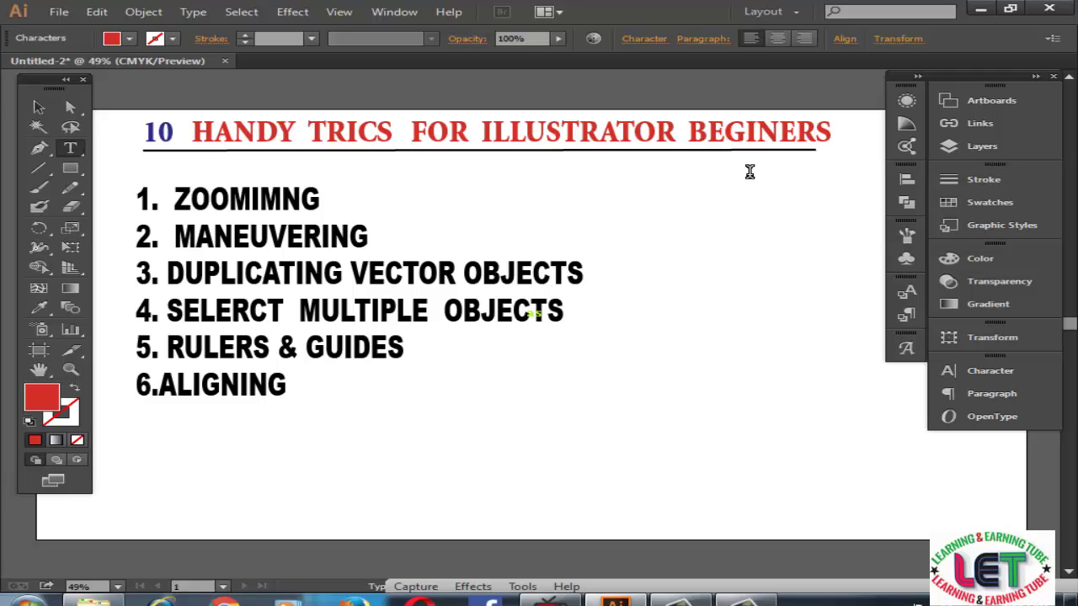
Create a new 1920 × 1080 px document named '10 HANDTY TRICKS' with units set to Pixels
{"action": "left_click", "coordinate": [56, 11]}
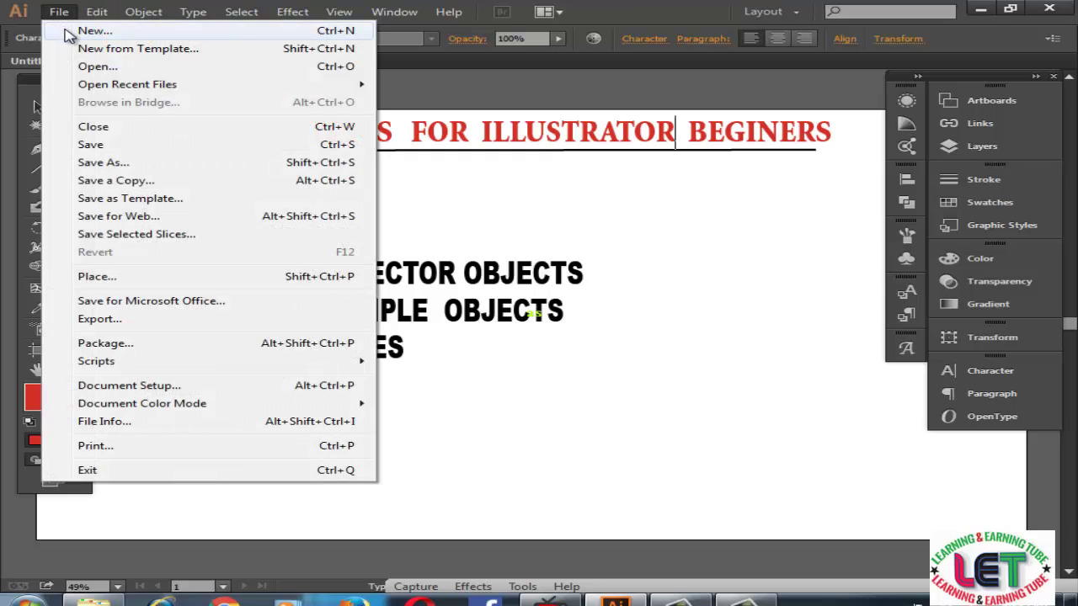
{"action": "left_click", "coordinate": [68, 30]}
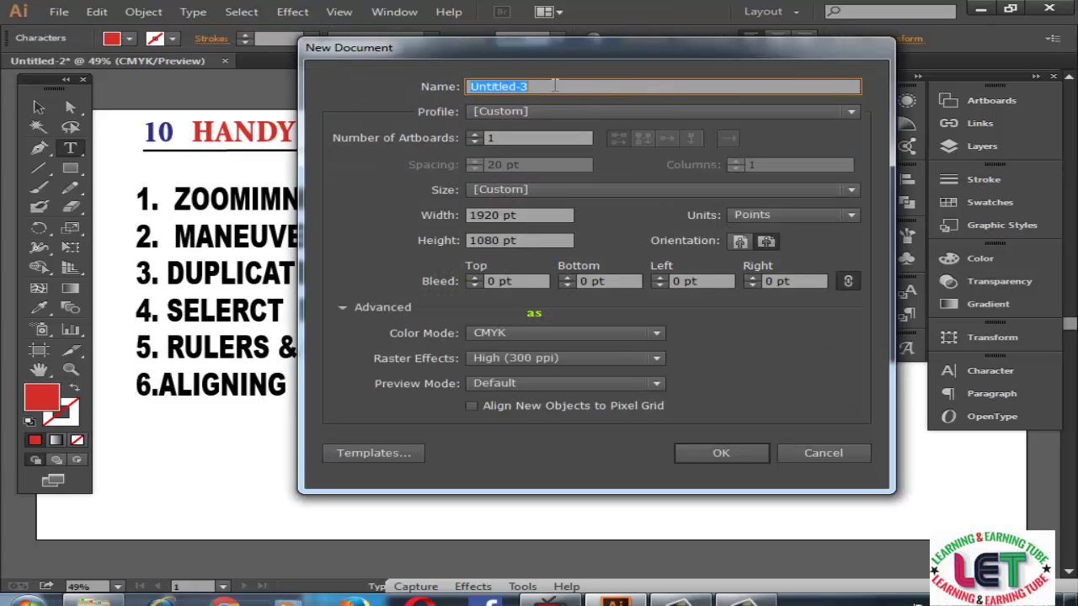
{"action": "type", "text": "10 HANDT"}
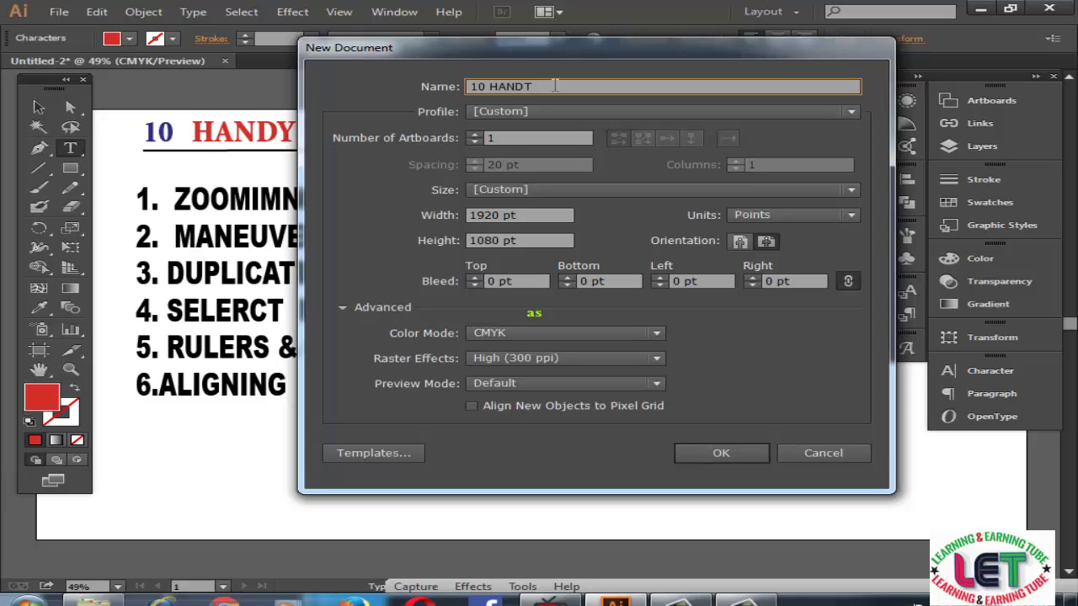
{"action": "type", "text": "Y TRICKS"}
{"action": "left_click_drag", "start_coordinate": [641, 49], "coordinate": [638, 88]}
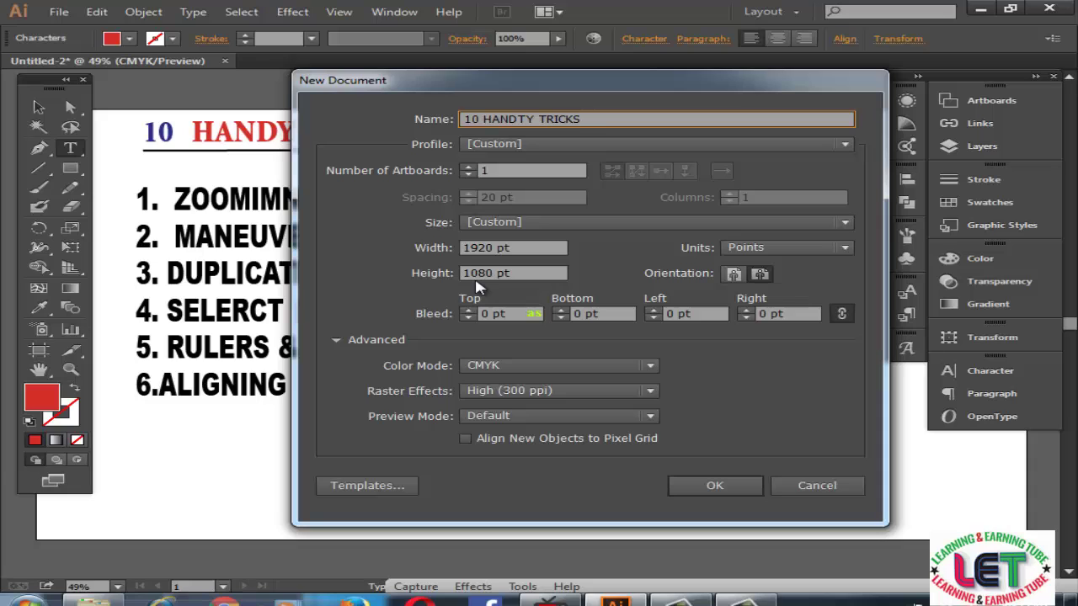
{"action": "left_click", "coordinate": [795, 246]}
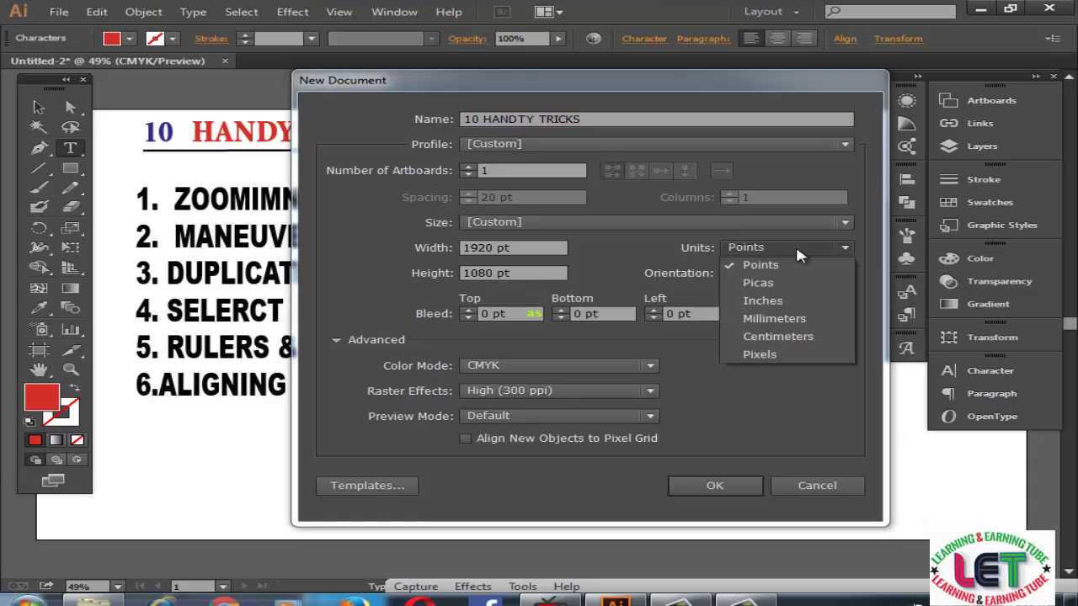
{"action": "left_click", "coordinate": [768, 352]}
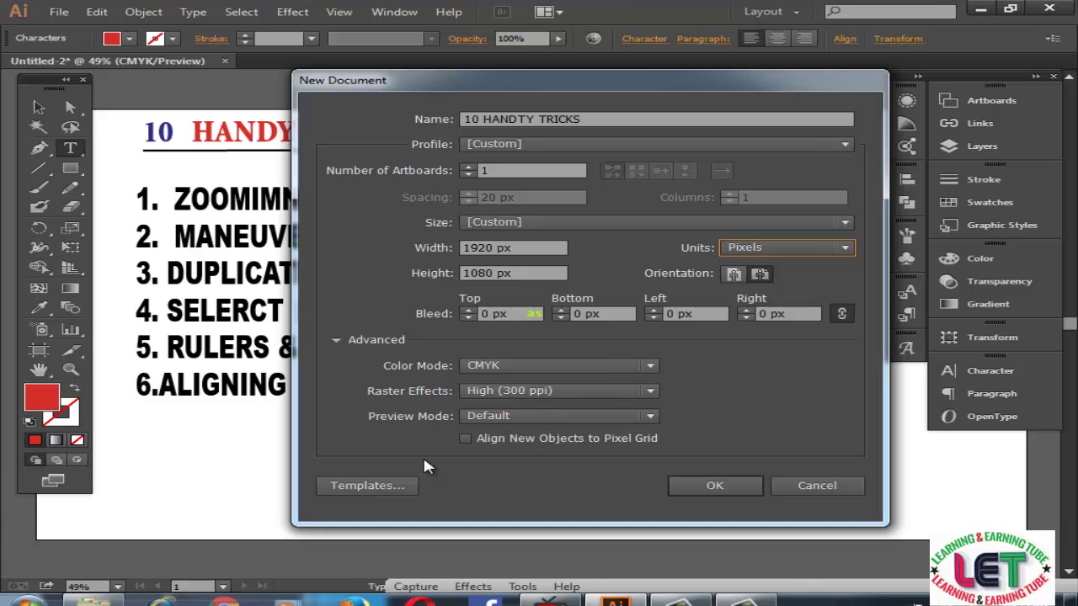
{"action": "left_click", "coordinate": [731, 486]}
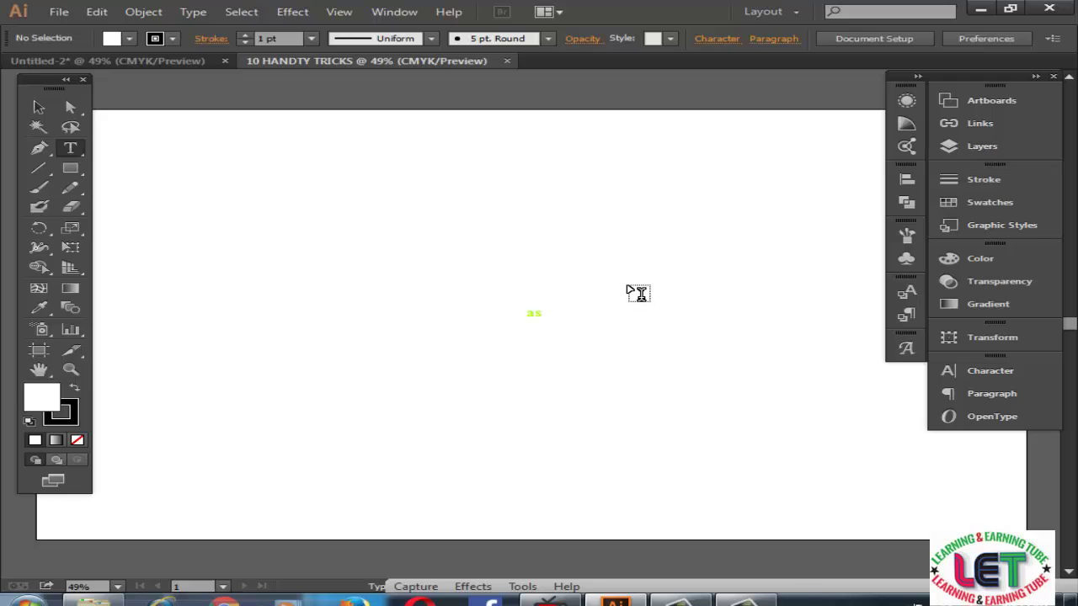
Draw a square near the artboard's top-left and give it a 7 pt stroke
{"action": "left_click", "coordinate": [77, 171]}
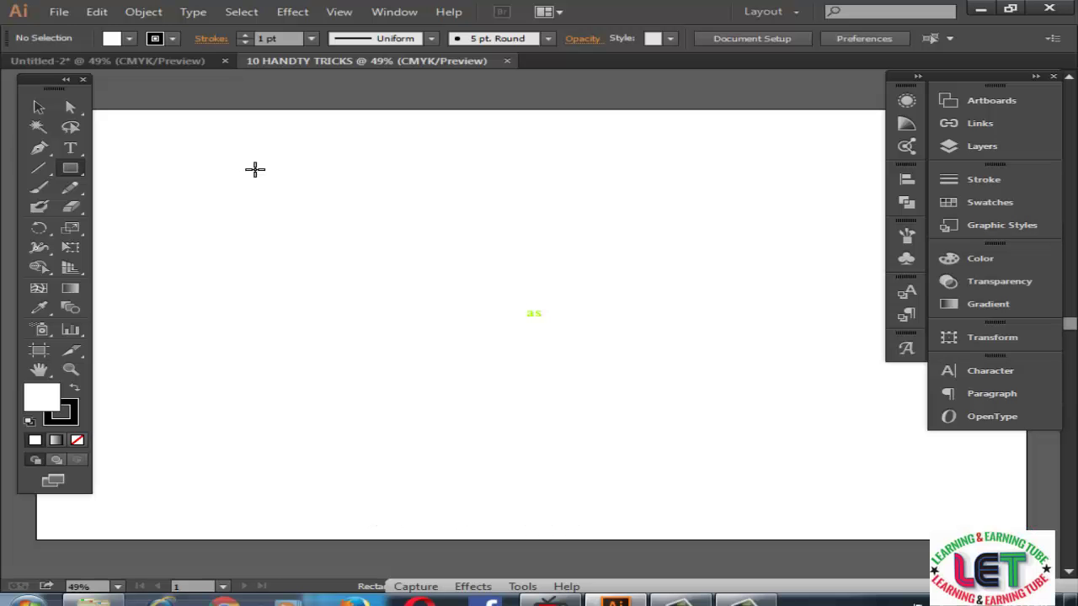
{"action": "left_click_drag", "start_coordinate": [255, 169], "coordinate": [308, 205]}
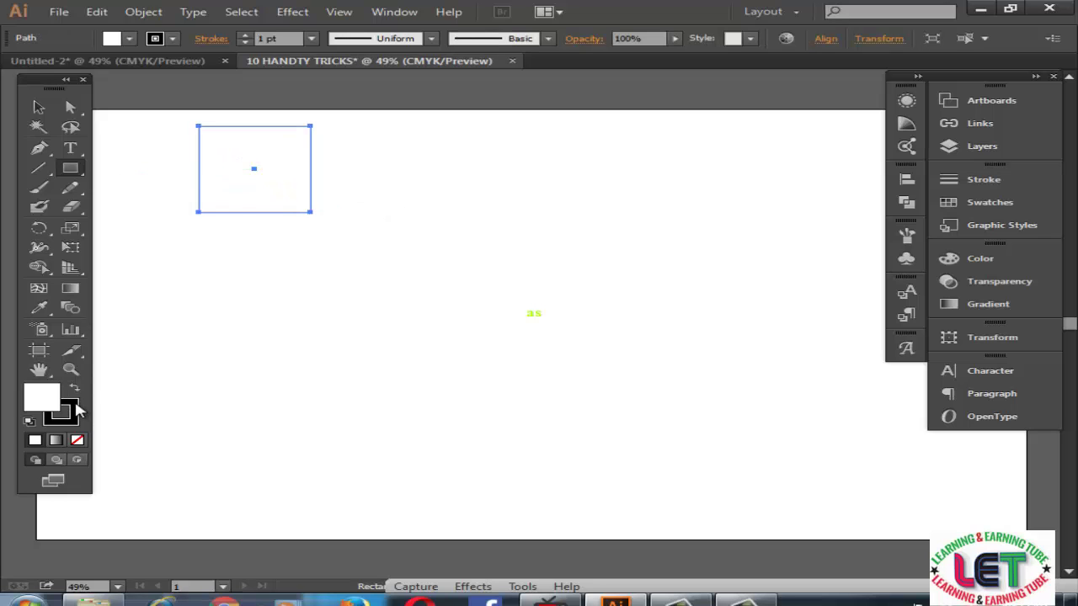
{"action": "left_click", "coordinate": [245, 35]}
{"action": "left_click", "coordinate": [245, 36]}
{"action": "left_click", "coordinate": [245, 35]}
{"action": "left_click", "coordinate": [245, 36]}
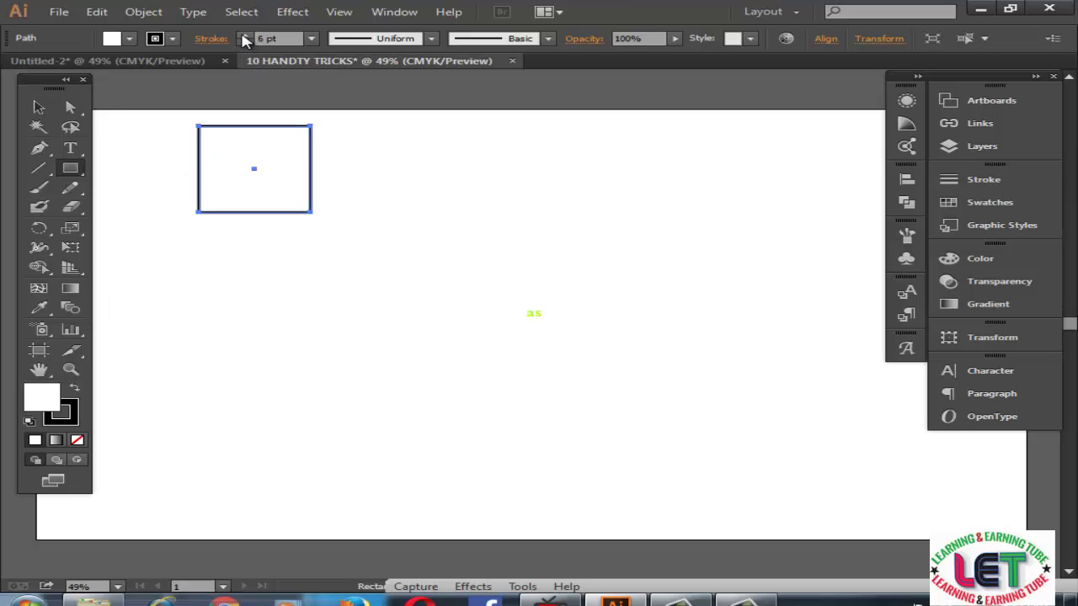
{"action": "left_click", "coordinate": [245, 35]}
{"action": "left_click", "coordinate": [245, 36]}
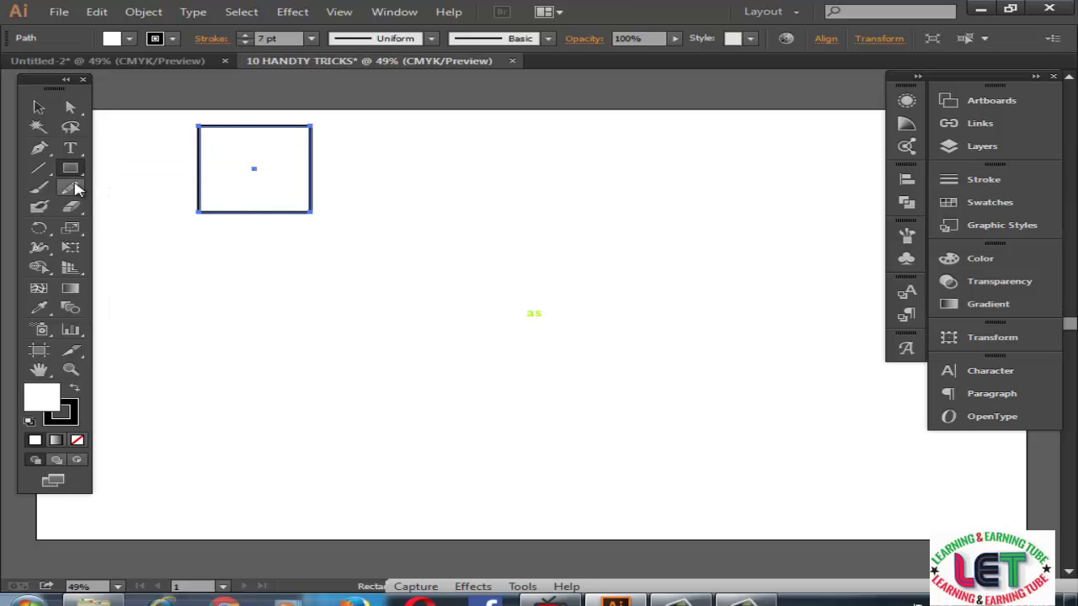
{"action": "left_click", "coordinate": [39, 107]}
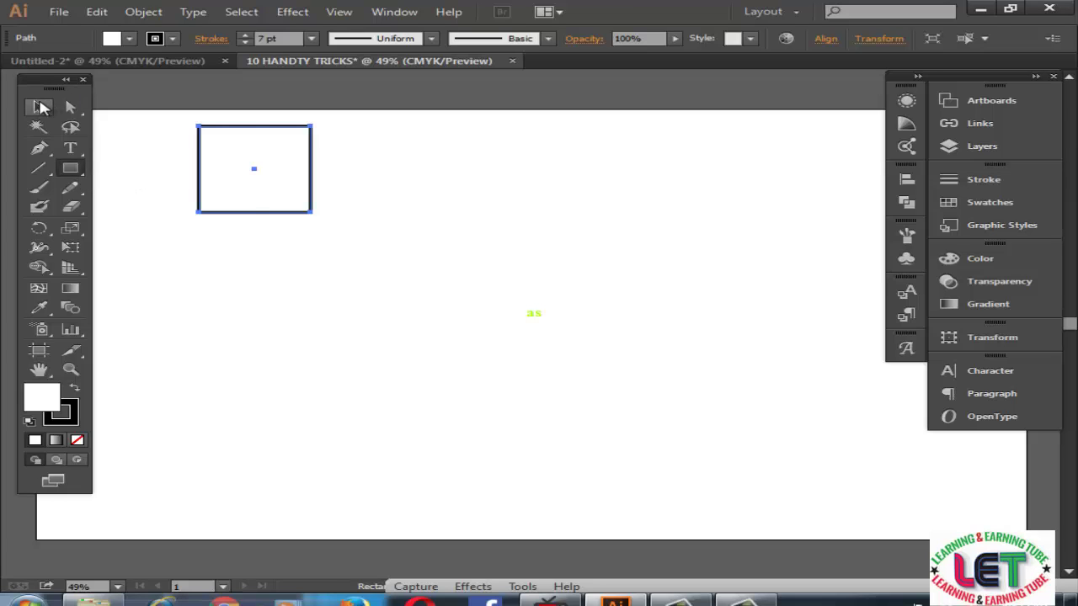
{"action": "left_click", "coordinate": [168, 249]}
Draw a star near the artboard's top centre, nudge it down, and return to the tricks slide
{"action": "left_click", "coordinate": [76, 167]}
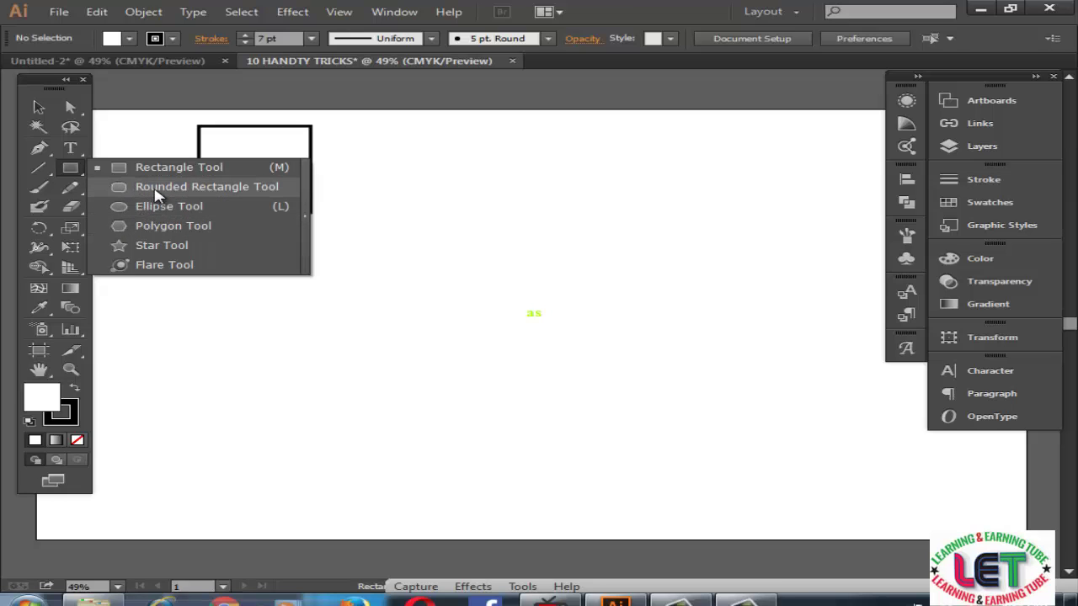
{"action": "left_click", "coordinate": [149, 247]}
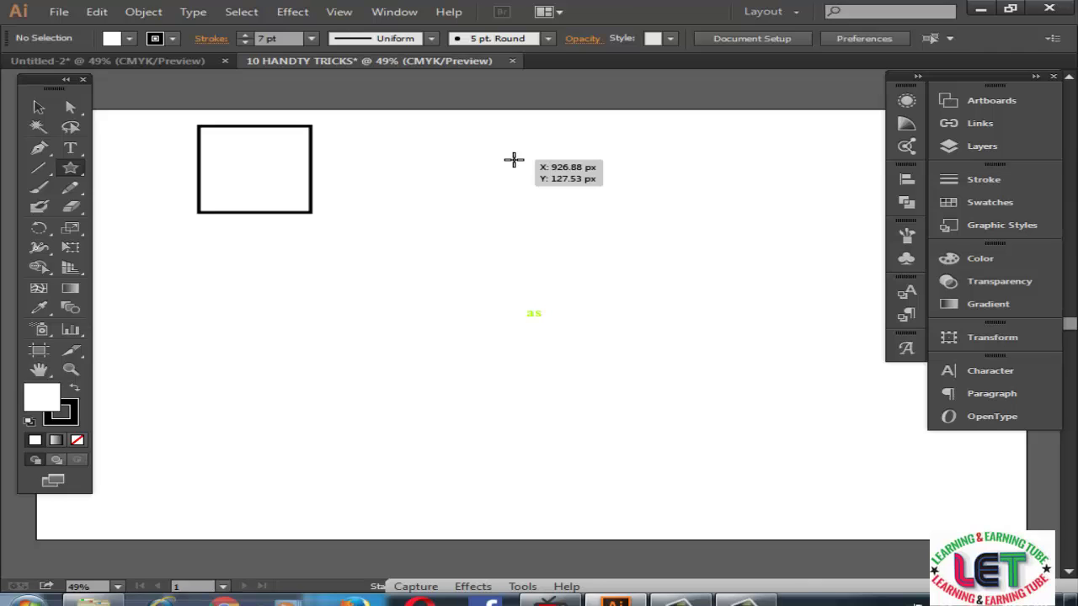
{"action": "left_click_drag", "start_coordinate": [514, 159], "coordinate": [578, 192]}
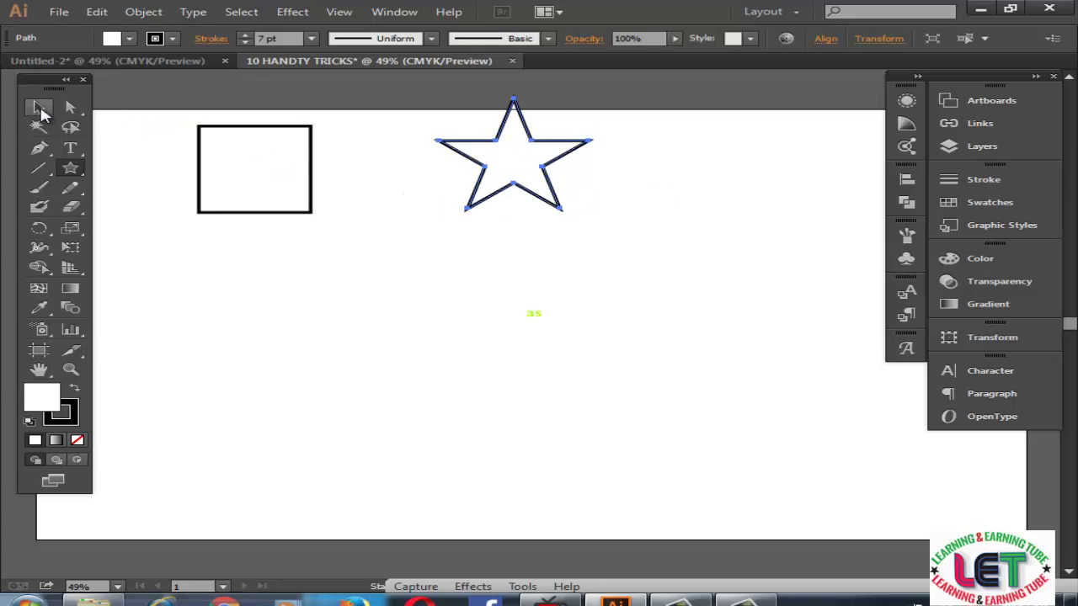
{"action": "left_click", "coordinate": [39, 108]}
{"action": "left_click_drag", "start_coordinate": [532, 145], "coordinate": [529, 159]}
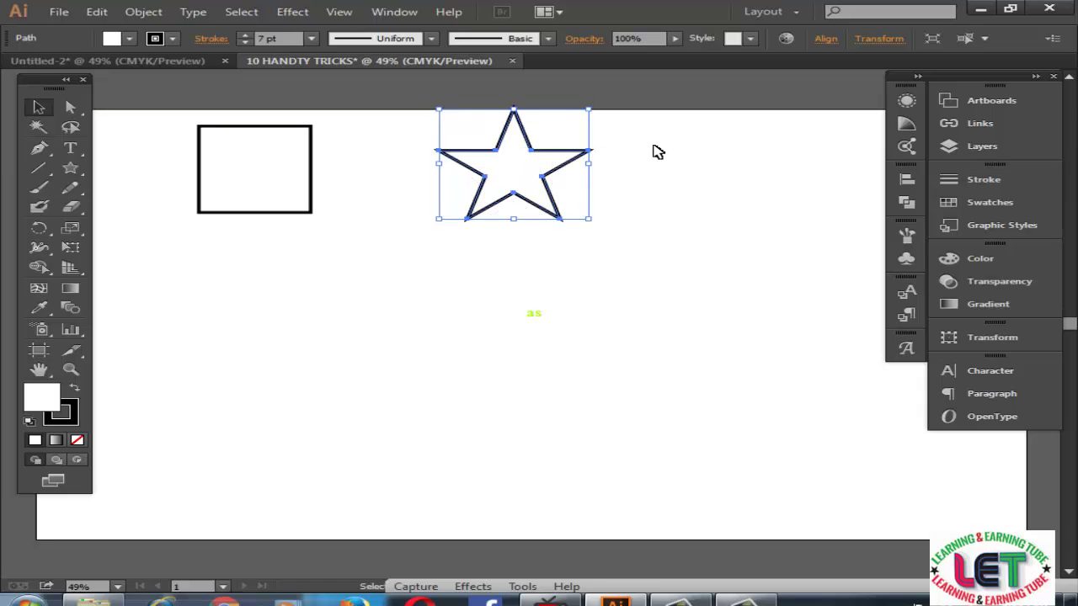
{"action": "left_click", "coordinate": [654, 152]}
{"action": "left_click", "coordinate": [370, 60]}
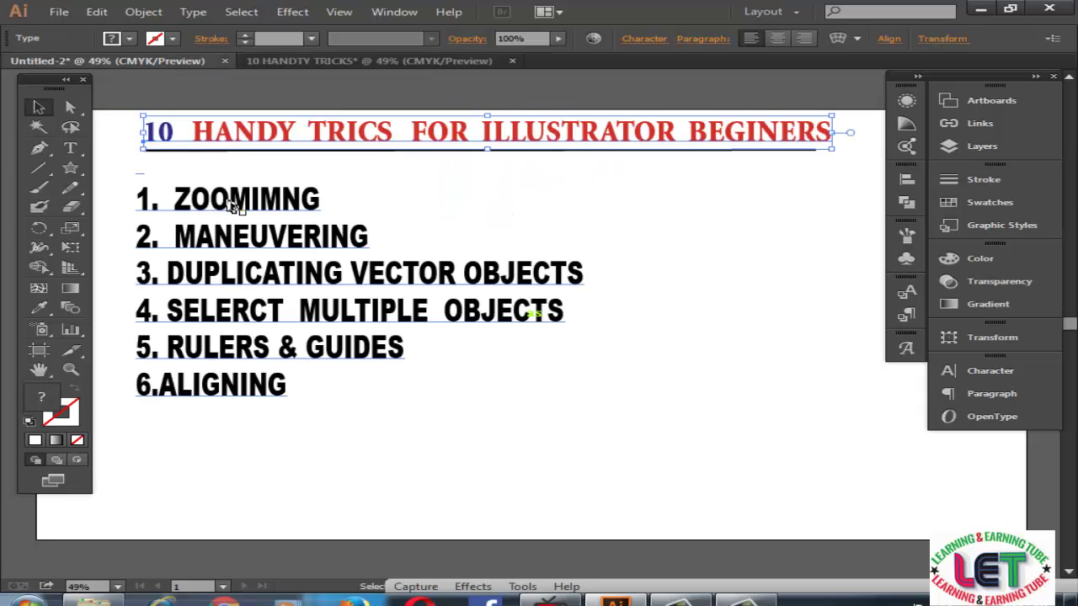
Select the rectangle and zoom the view out to 25% with the Zoom tool
{"action": "left_click", "coordinate": [386, 64]}
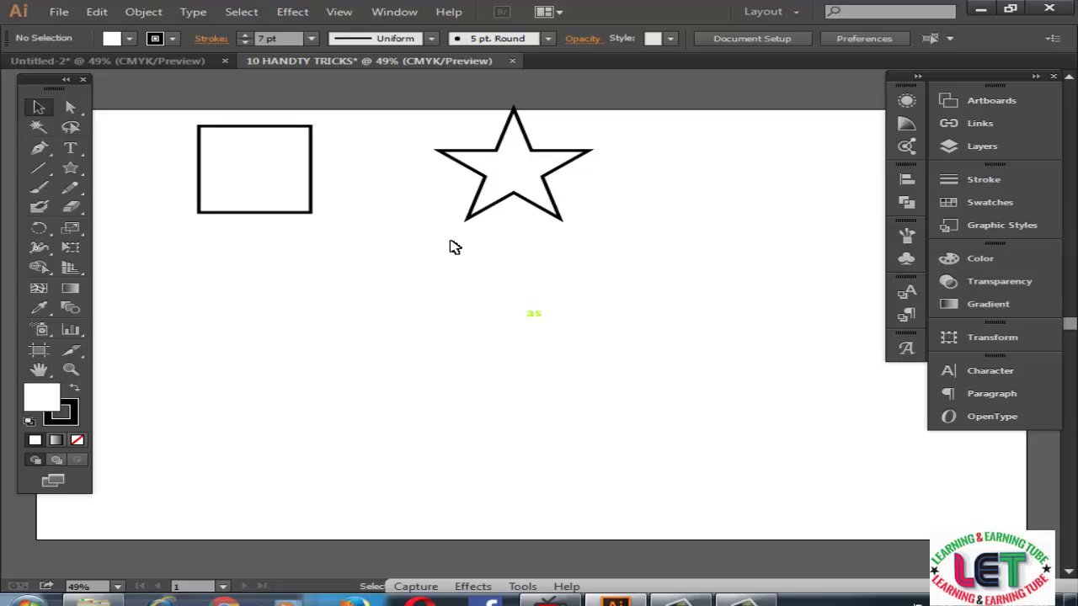
{"action": "left_click", "coordinate": [310, 206]}
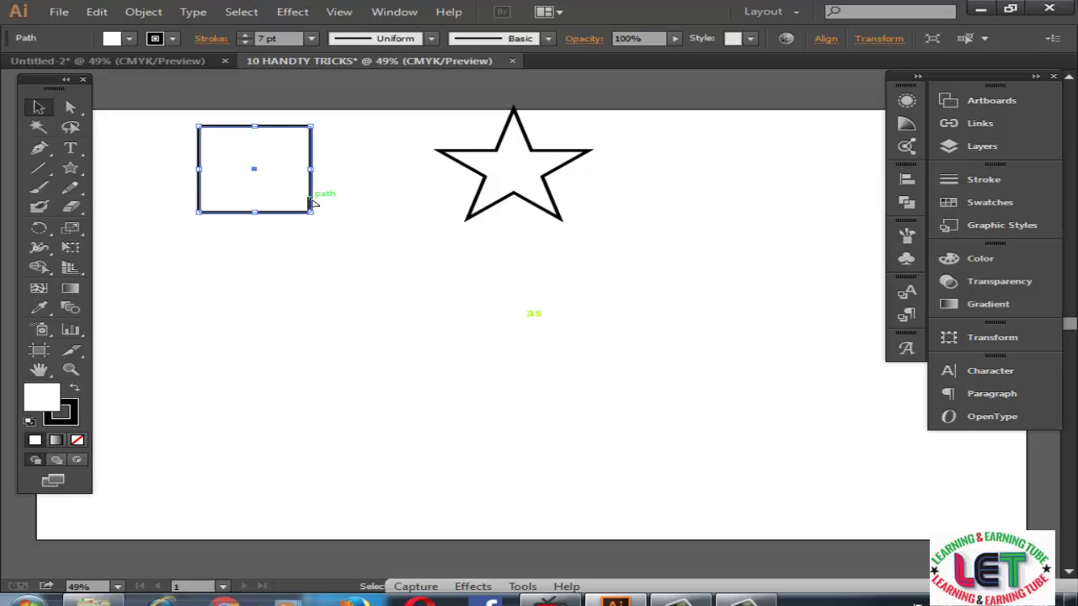
{"action": "key", "text": "z"}
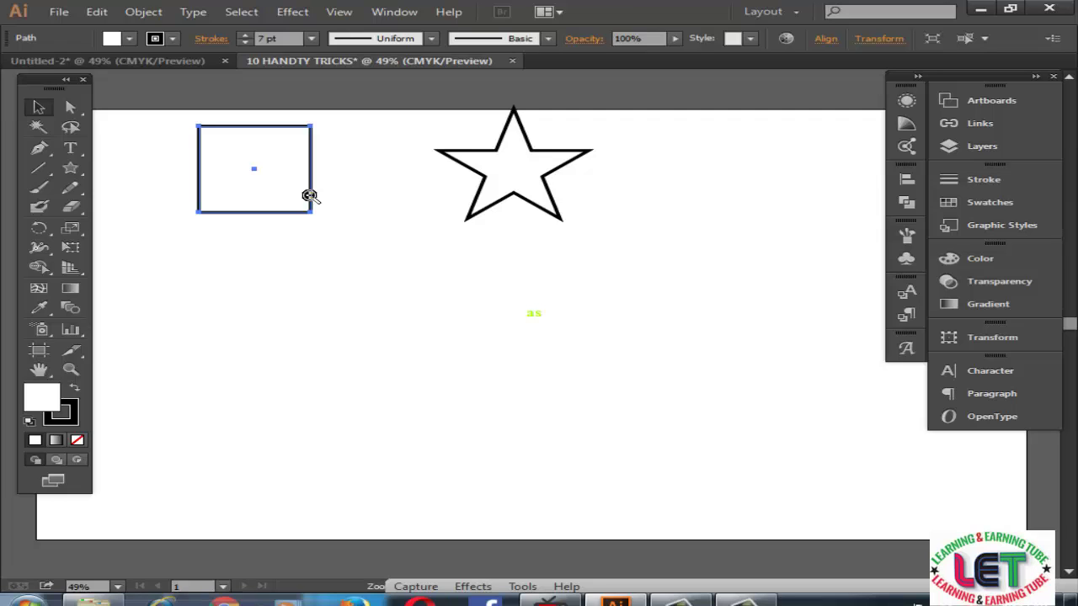
{"action": "left_click", "coordinate": [295, 194], "text": "alt"}
{"action": "left_click", "coordinate": [476, 250], "text": "alt"}
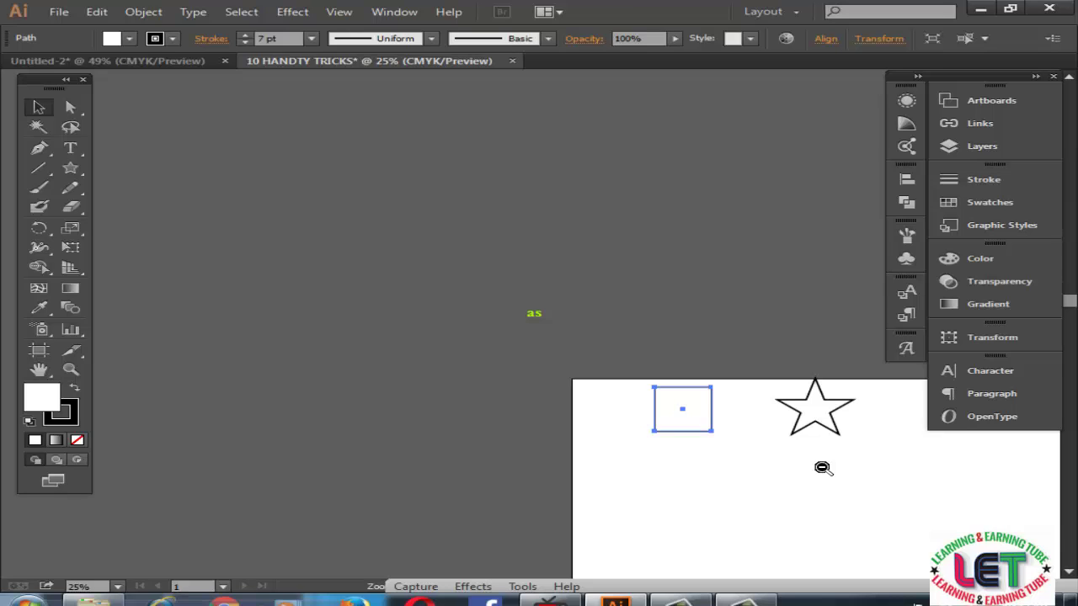
{"action": "key", "text": "v"}
{"action": "scroll", "coordinate": [803, 407], "scroll_direction": "down", "scroll_amount": 3}
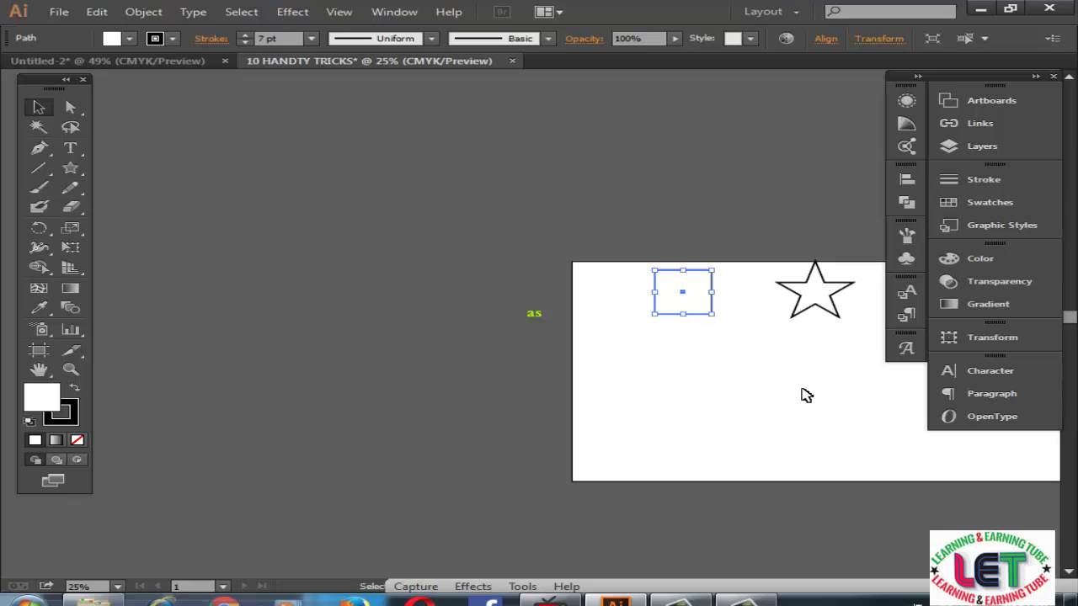
Zoom back in through 33.33% and 50% to 66.67%, then return to the tricks slide
{"action": "key", "text": "ctrl"}
{"action": "key", "text": "ctrl+space"}
{"action": "left_click", "coordinate": [802, 389]}
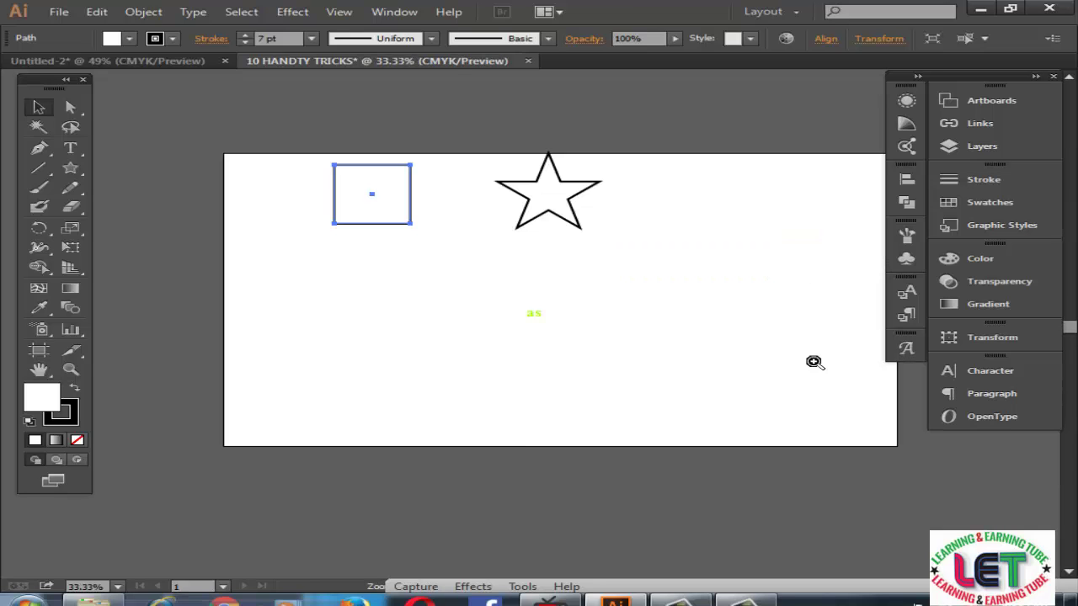
{"action": "left_click", "coordinate": [447, 267]}
{"action": "left_click", "coordinate": [541, 304]}
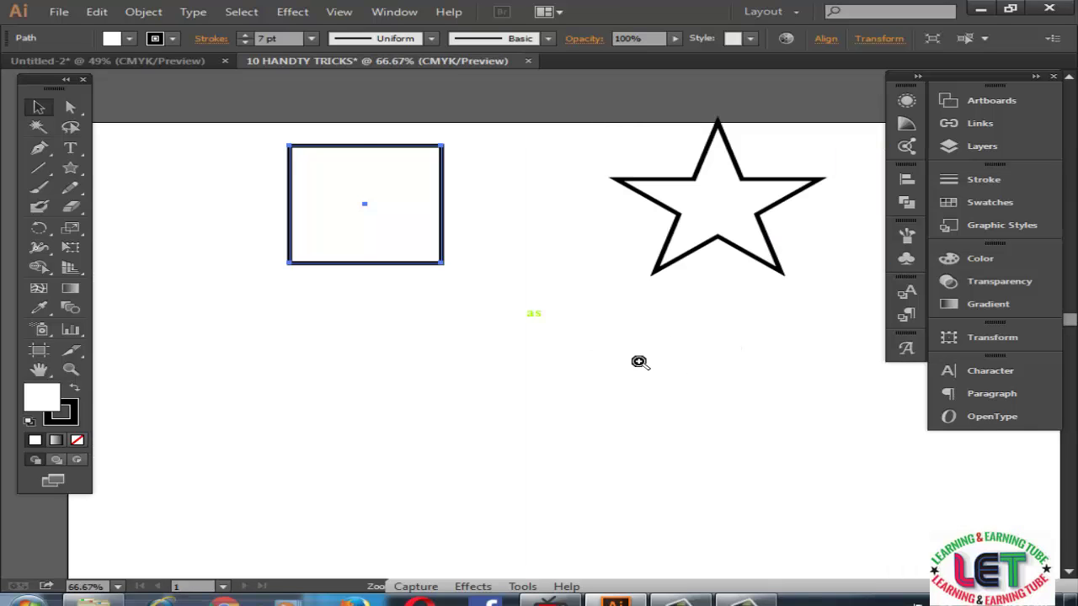
{"action": "key", "text": "v"}
{"action": "left_click", "coordinate": [162, 56]}
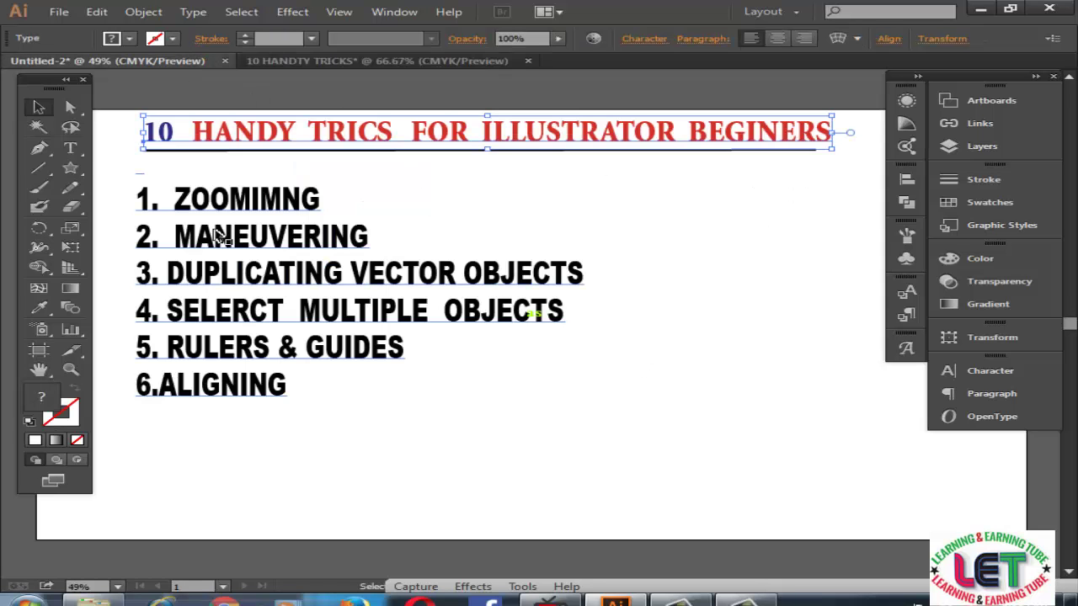
Select the rectangle and pan the artboard view back and forth with the Hand tool
{"action": "scroll", "coordinate": [303, 256], "scroll_direction": "down", "scroll_amount": 2}
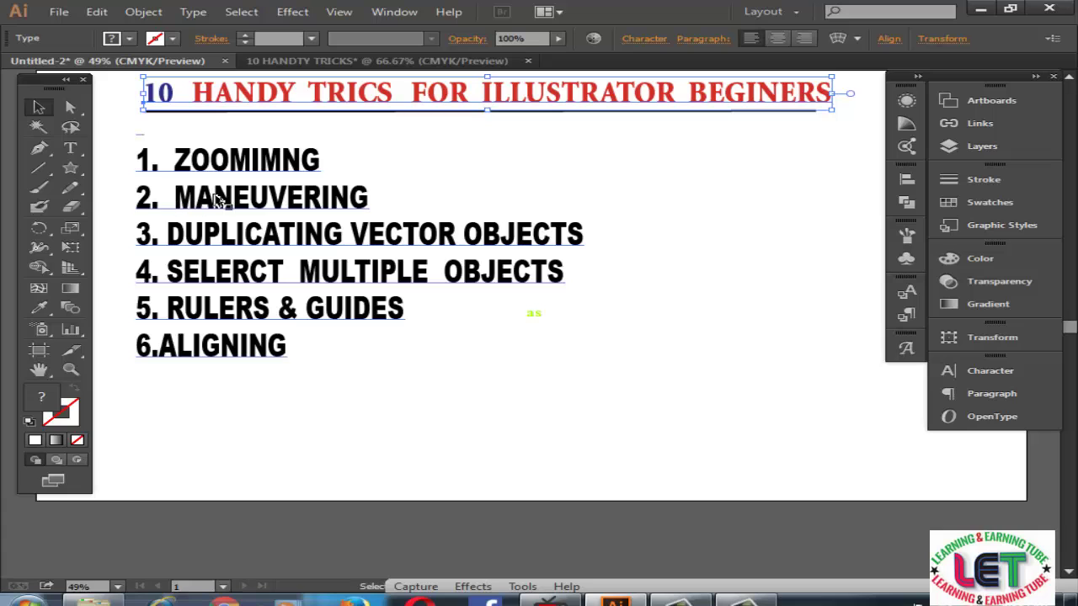
{"action": "left_click", "coordinate": [387, 62]}
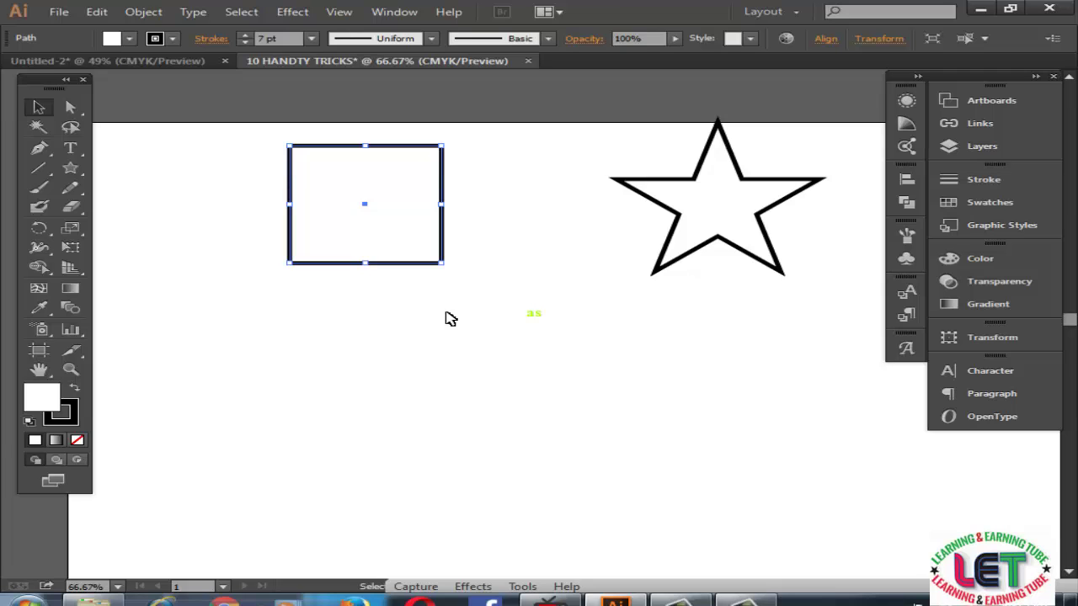
{"action": "left_click_drag", "start_coordinate": [497, 312], "coordinate": [333, 230]}
{"action": "left_click", "coordinate": [37, 370]}
{"action": "left_click_drag", "start_coordinate": [388, 208], "coordinate": [445, 184]}
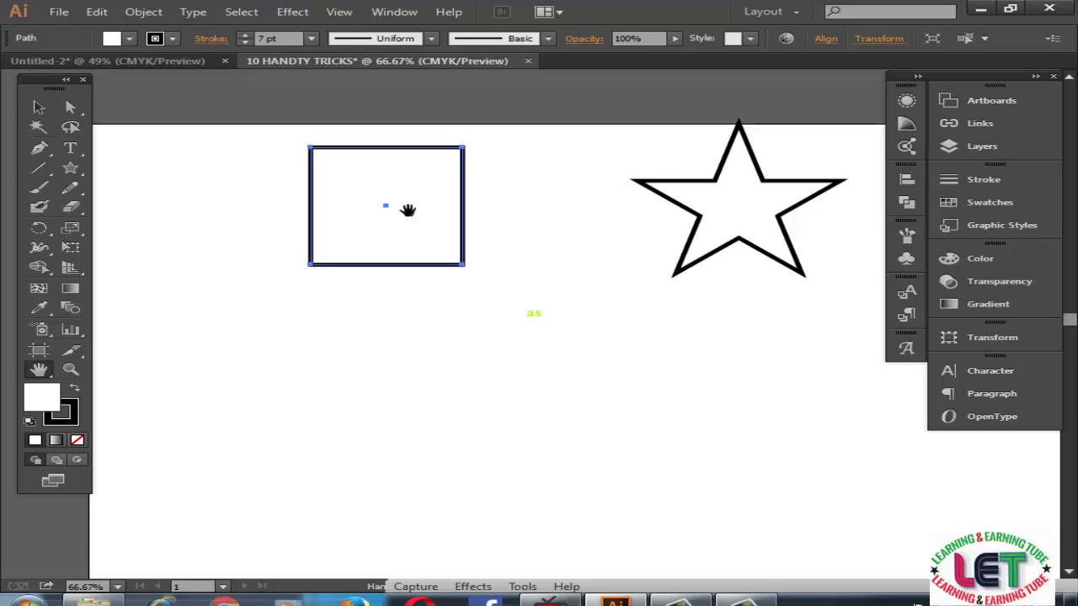
{"action": "left_click_drag", "start_coordinate": [408, 210], "coordinate": [413, 174]}
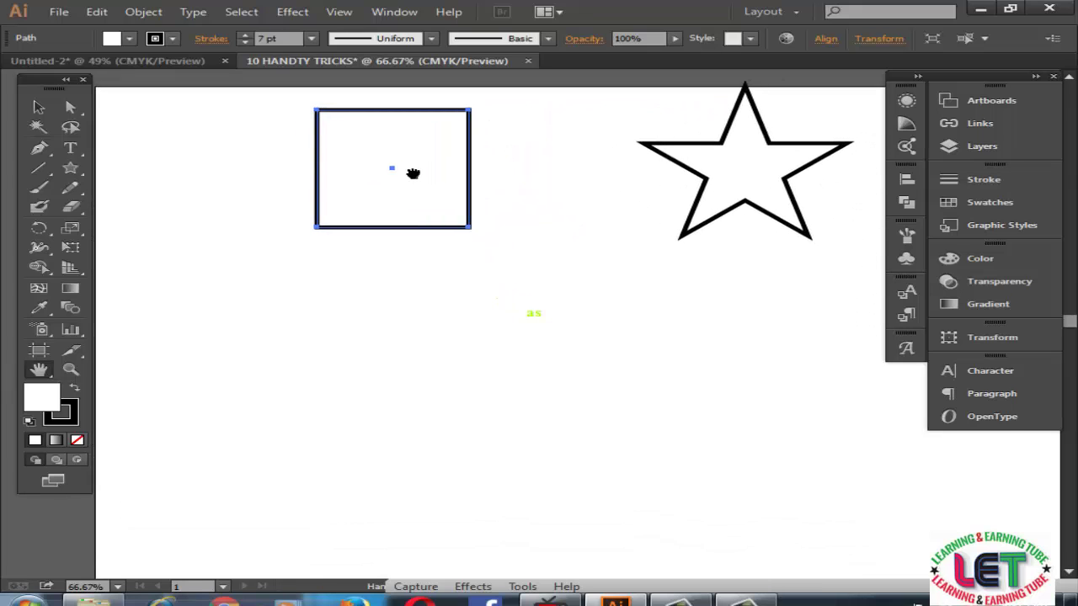
{"action": "left_click", "coordinate": [38, 107]}
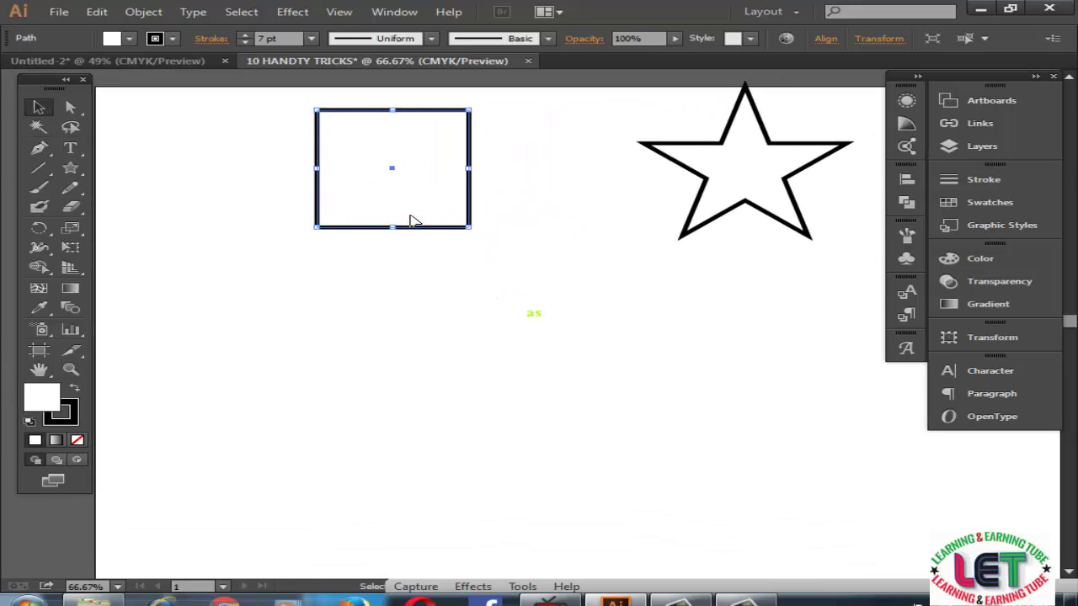
{"action": "left_click", "coordinate": [497, 297]}
{"action": "left_click_drag", "start_coordinate": [425, 276], "coordinate": [402, 285]}
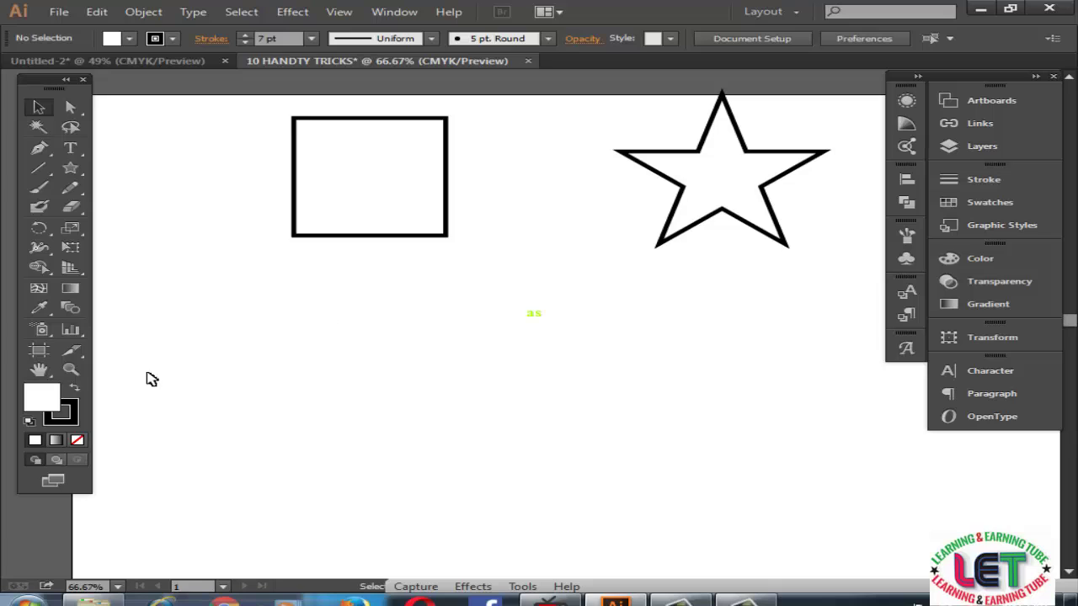
Pan the artboard again with the Hand tool, then by holding Spacebar with the rectangle selected
{"action": "left_click", "coordinate": [40, 371]}
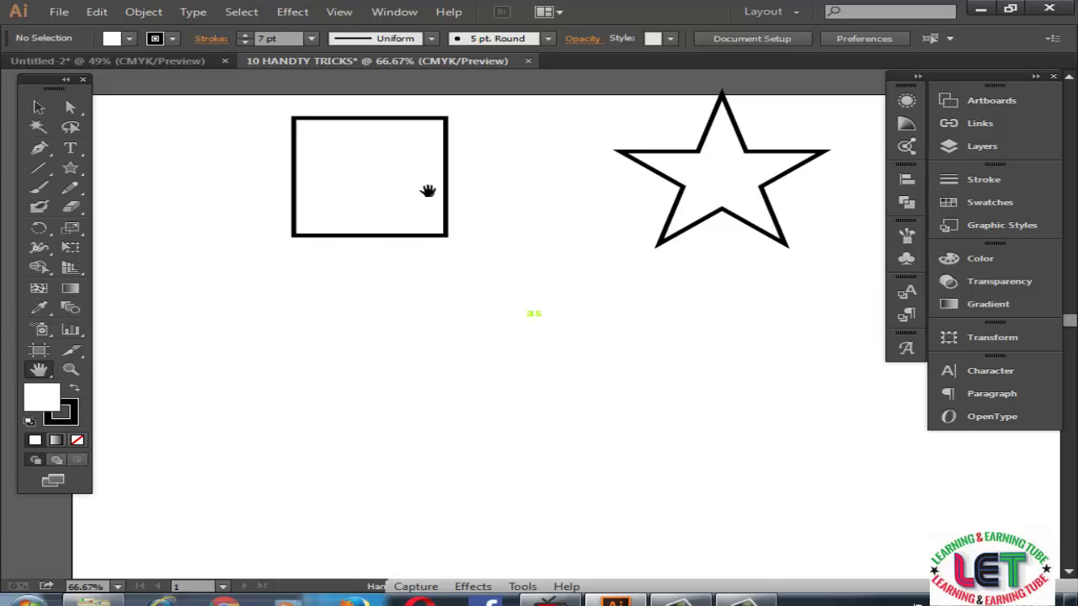
{"action": "left_click_drag", "start_coordinate": [427, 191], "coordinate": [464, 193]}
{"action": "left_click", "coordinate": [38, 107]}
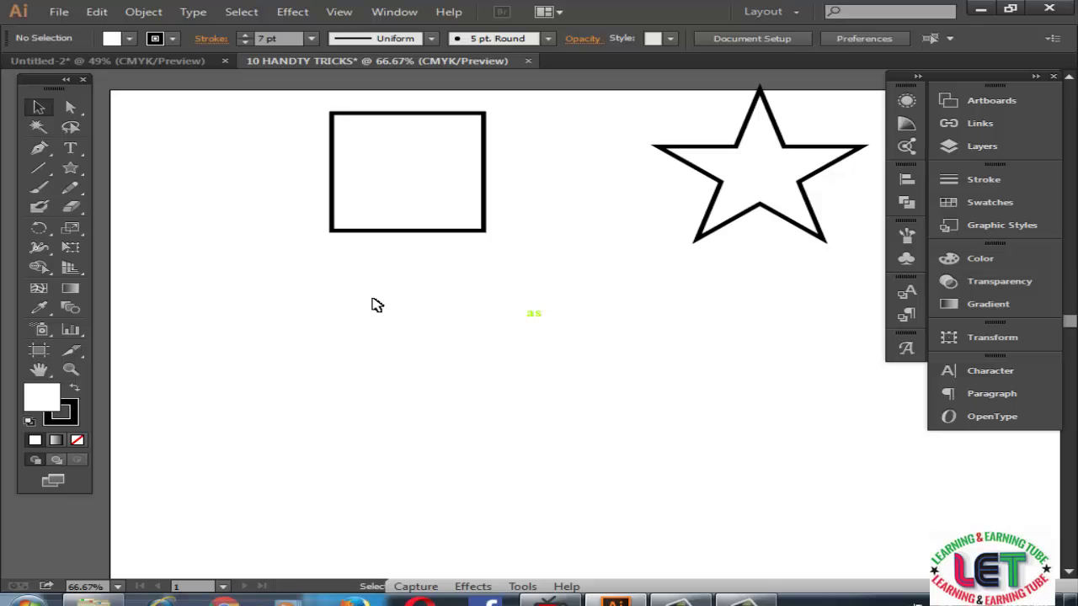
{"action": "left_click", "coordinate": [425, 198]}
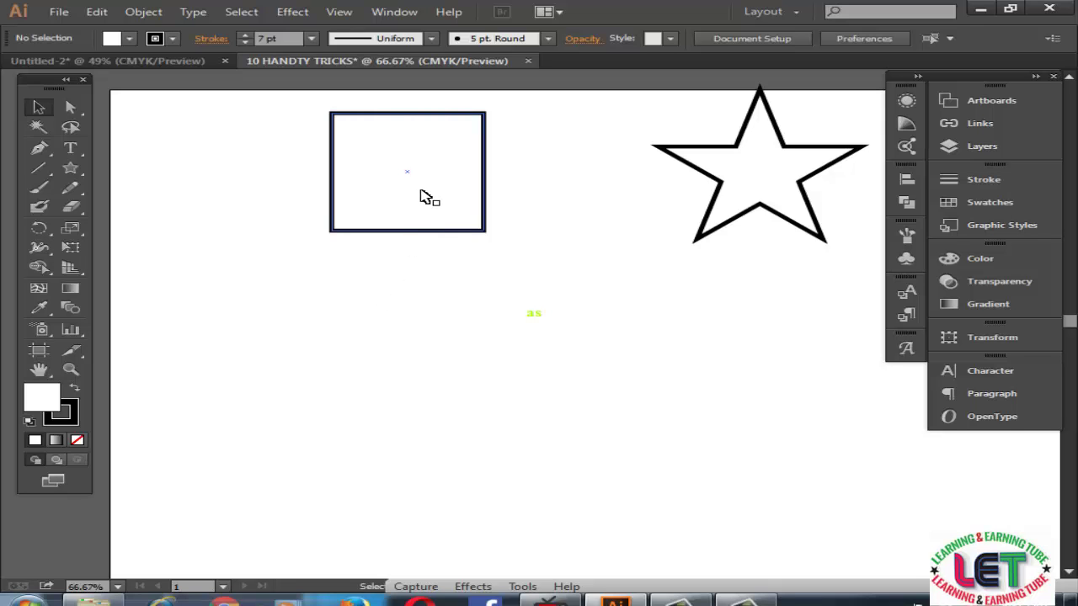
{"action": "key", "text": "space"}
{"action": "mouse_move", "coordinate": [421, 188]}
{"action": "left_mouse_down"}
{"action": "mouse_move", "coordinate": [505, 380]}
{"action": "mouse_move", "coordinate": [485, 255]}
{"action": "mouse_move", "coordinate": [423, 299]}
{"action": "mouse_move", "coordinate": [445, 308]}
{"action": "mouse_move", "coordinate": [440, 187]}
{"action": "left_mouse_up"}
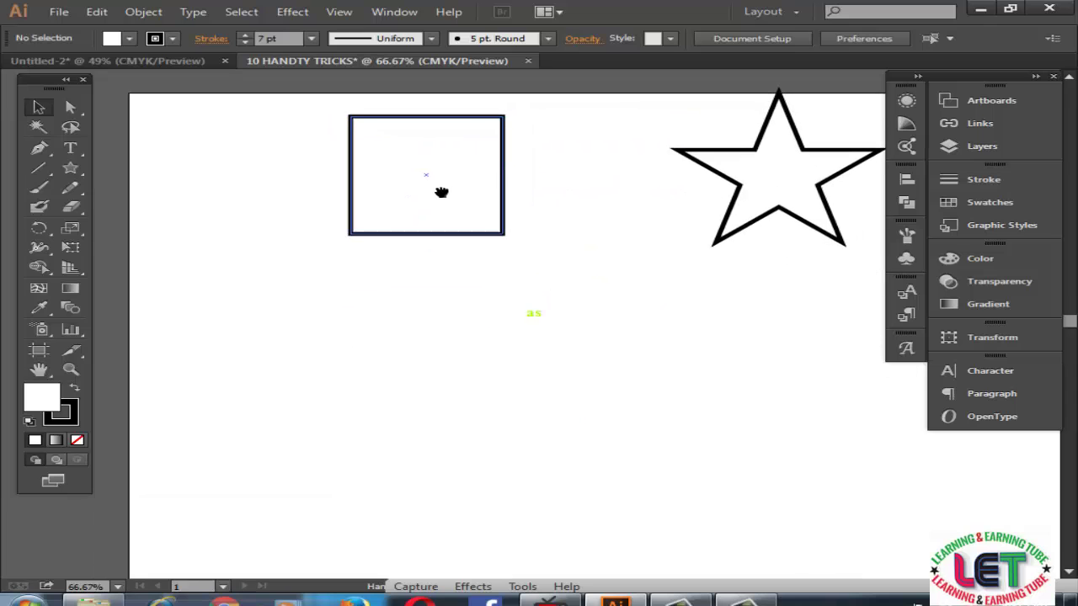
{"action": "left_click", "coordinate": [163, 64]}
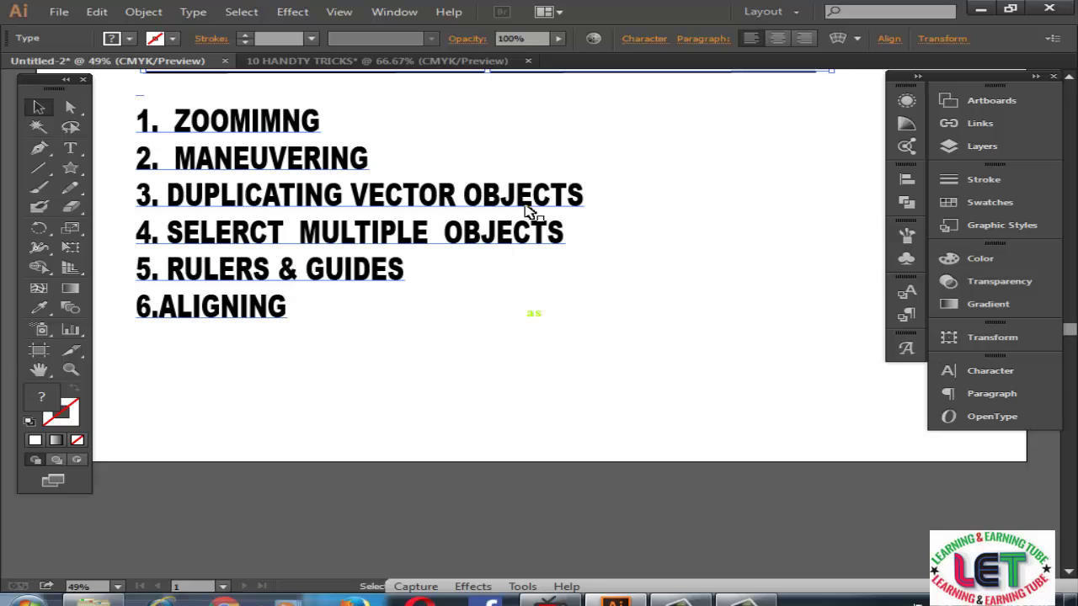
{"action": "left_click", "coordinate": [418, 62]}
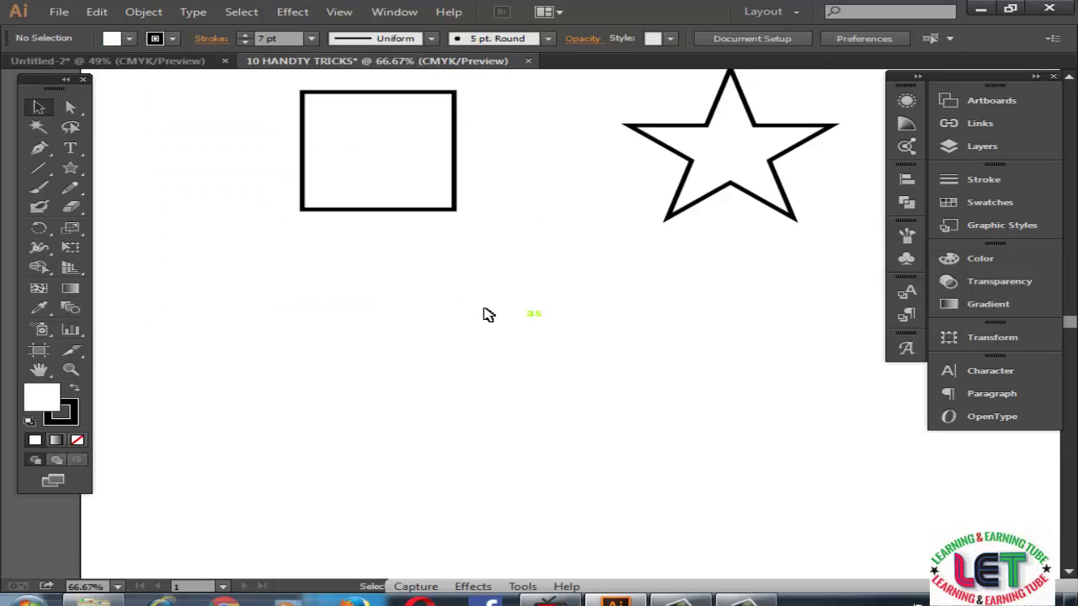
{"action": "scroll", "coordinate": [488, 315], "scroll_direction": "up", "scroll_amount": 5}
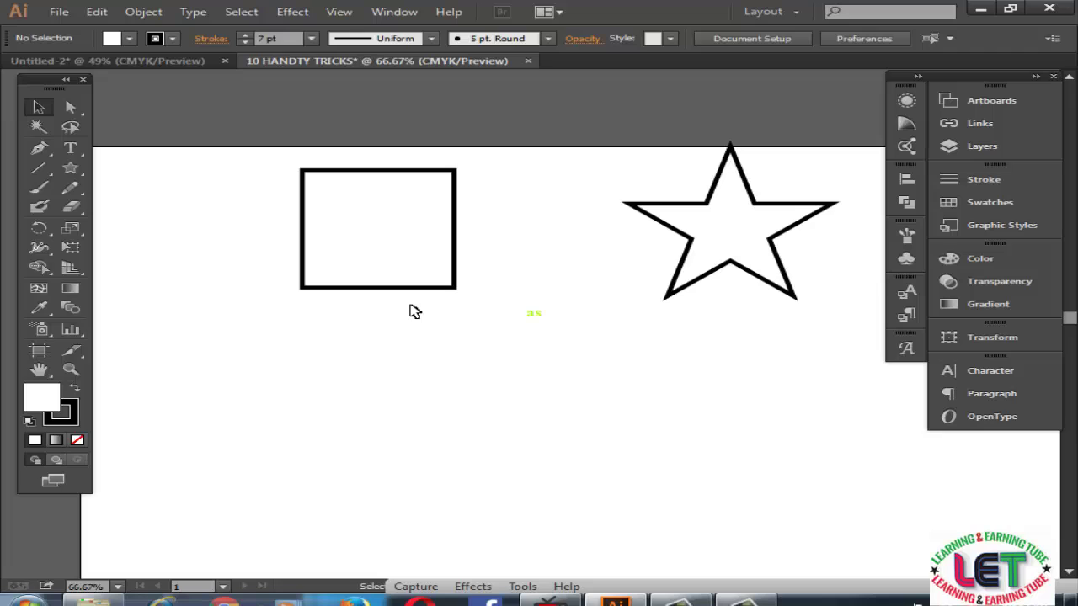
Alt-drag duplicates of the rectangle below and to the right, then marquee-select all four rectangles
{"action": "left_click_drag", "start_coordinate": [544, 311], "coordinate": [373, 261]}
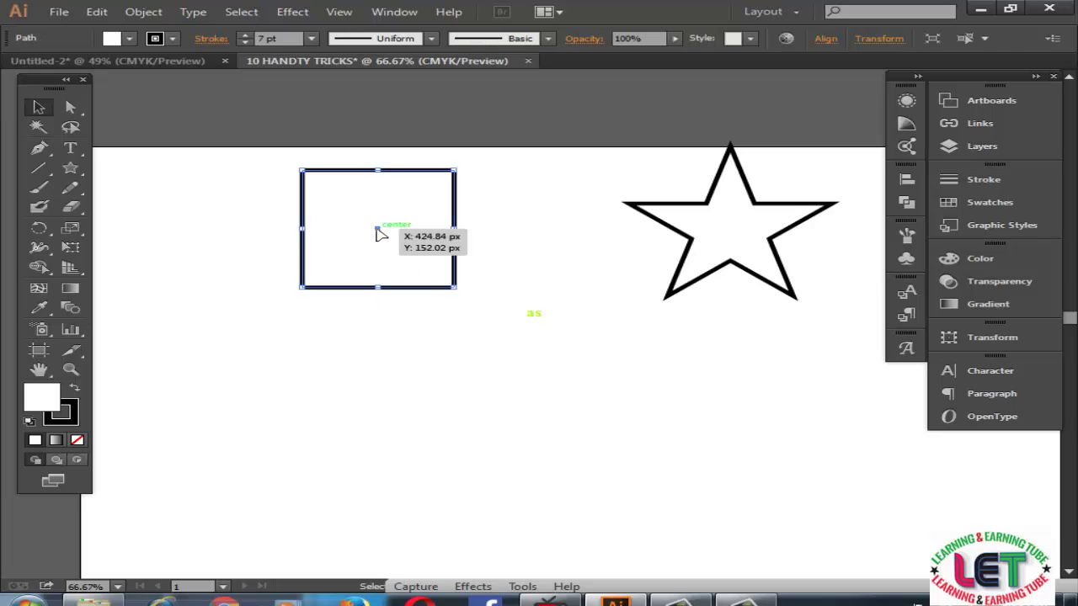
{"action": "scroll", "coordinate": [488, 267], "scroll_direction": "down", "scroll_amount": 1}
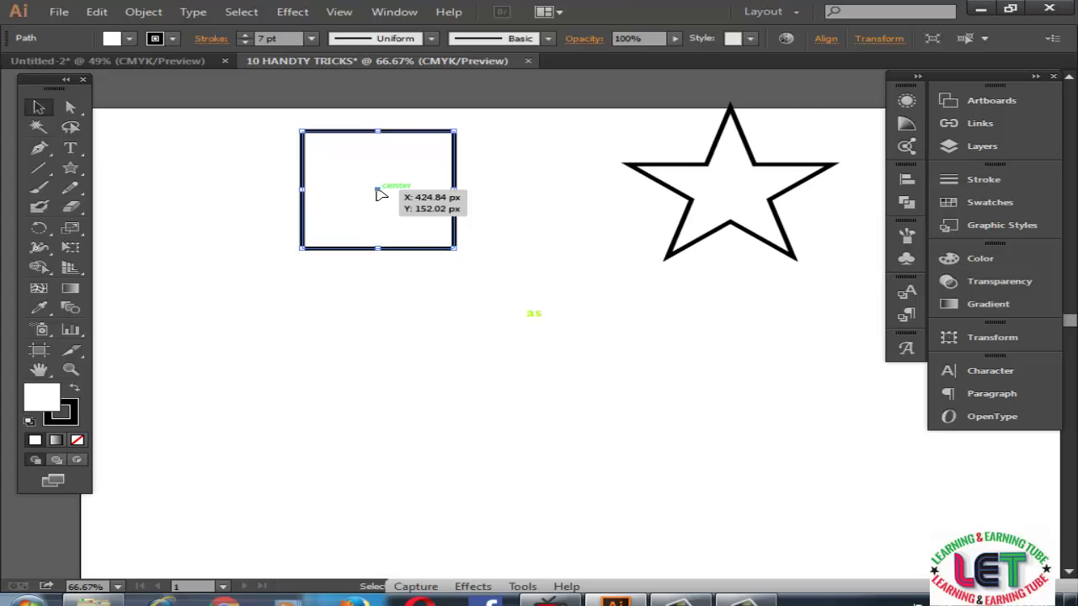
{"action": "left_click_drag", "start_coordinate": [377, 191], "coordinate": [435, 486]}
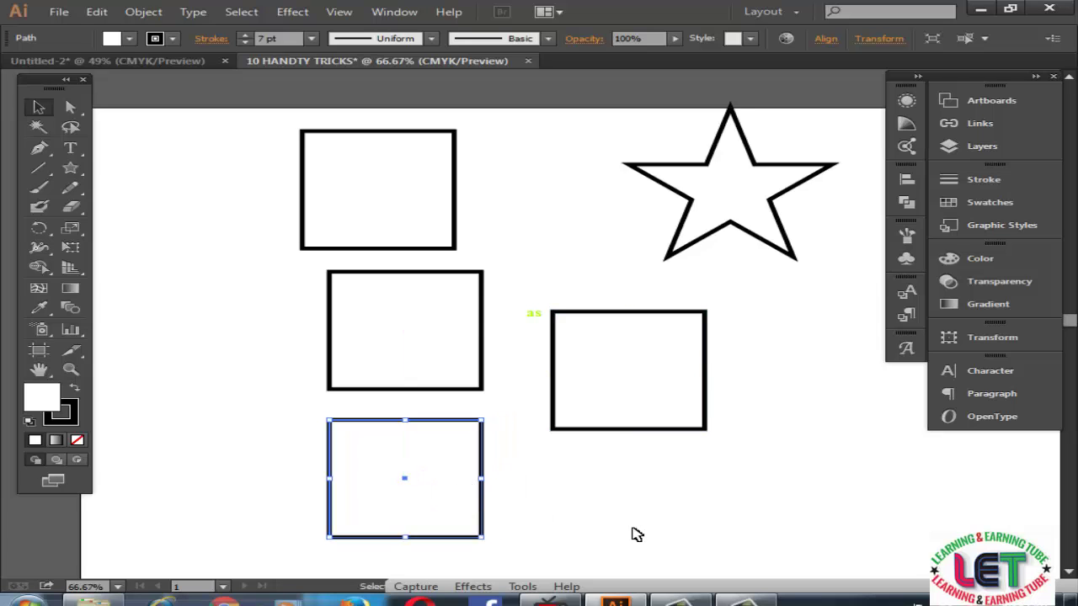
{"action": "left_click_drag", "start_coordinate": [653, 531], "coordinate": [274, 242]}
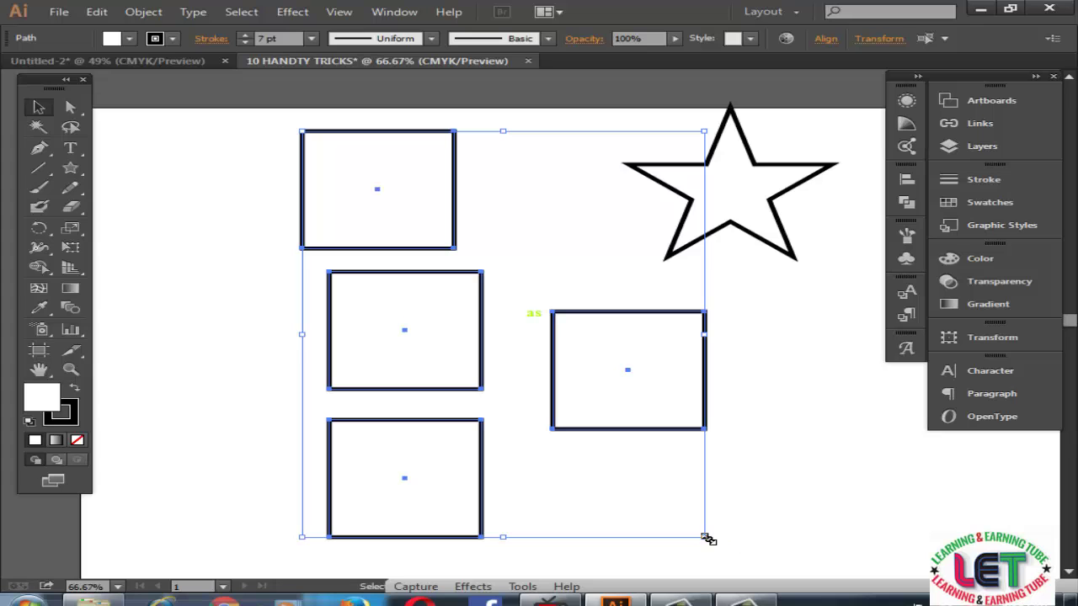
Scale the four rectangles down together and move them toward the artboard's top left
{"action": "left_click_drag", "start_coordinate": [707, 539], "coordinate": [582, 491]}
{"action": "left_click_drag", "start_coordinate": [630, 442], "coordinate": [308, 277]}
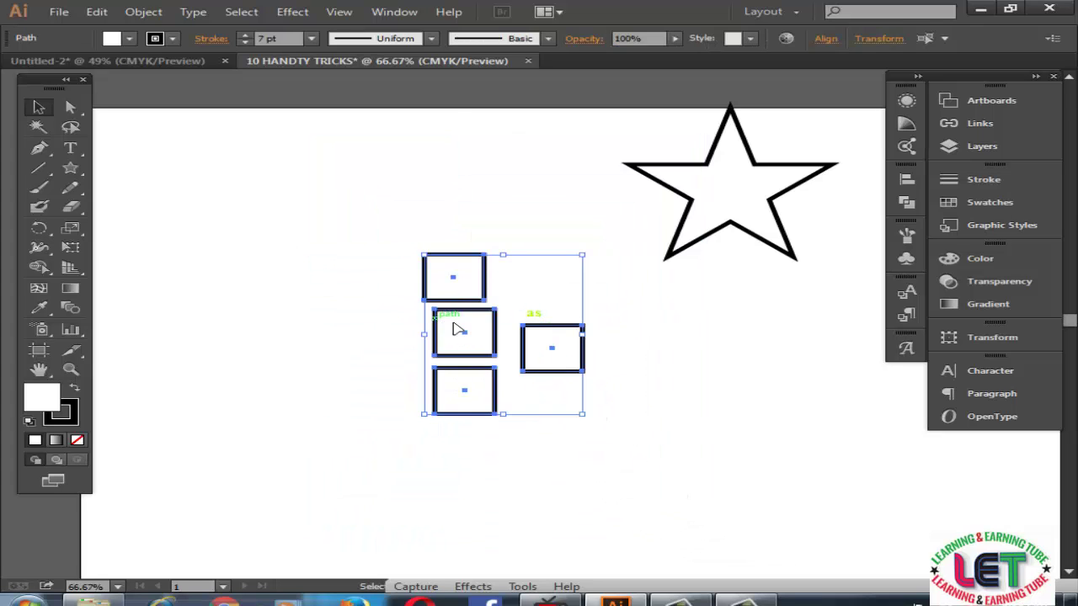
{"action": "left_click_drag", "start_coordinate": [468, 338], "coordinate": [271, 202]}
{"action": "left_click", "coordinate": [454, 373]}
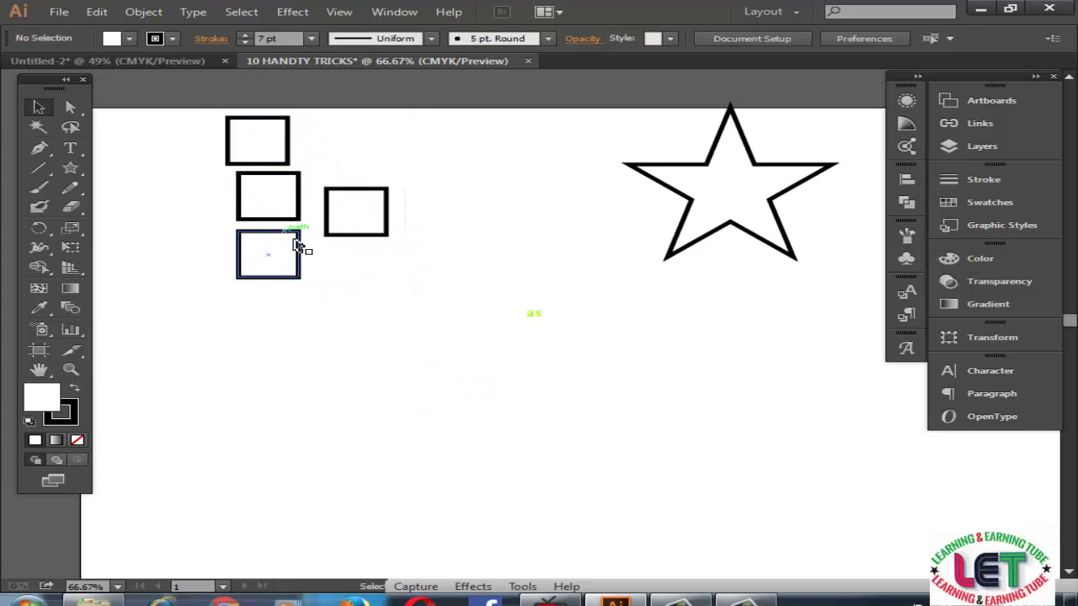
Drag the bottom, left and right rectangles individually into a diamond layout
{"action": "left_click_drag", "start_coordinate": [296, 282], "coordinate": [294, 313]}
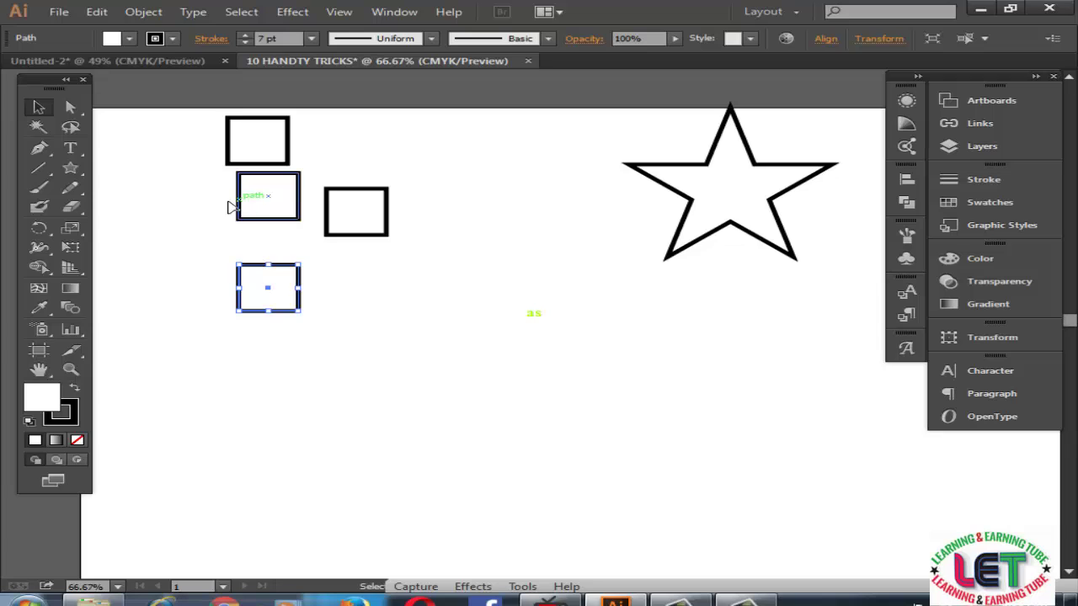
{"action": "left_click_drag", "start_coordinate": [234, 207], "coordinate": [138, 217]}
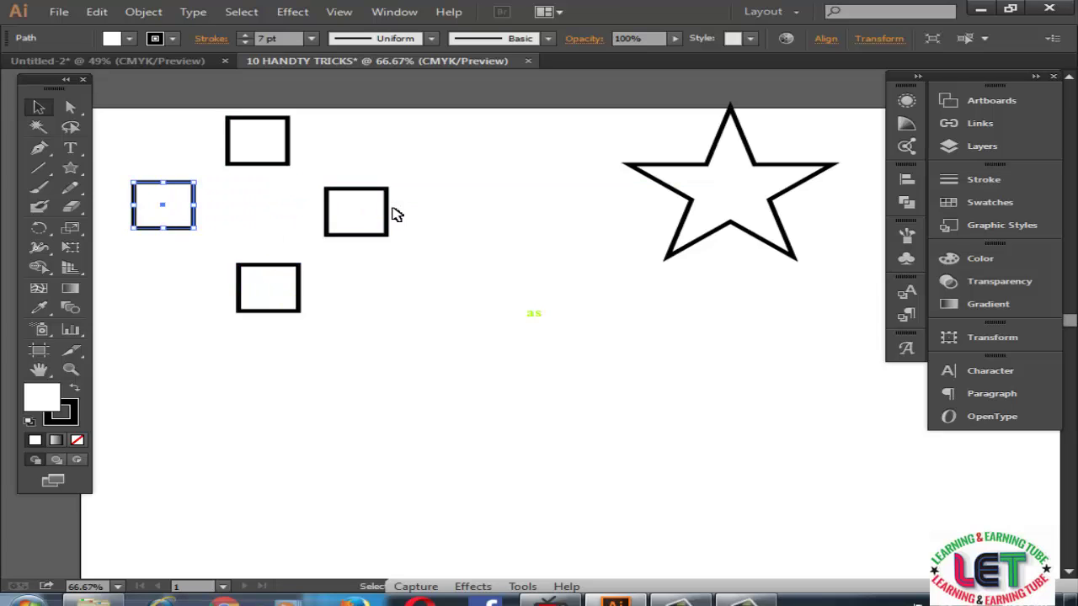
{"action": "left_click_drag", "start_coordinate": [390, 207], "coordinate": [387, 205]}
{"action": "left_click", "coordinate": [455, 197]}
{"action": "scroll", "coordinate": [440, 241], "scroll_direction": "down", "scroll_amount": 1}
{"action": "scroll", "coordinate": [440, 241], "scroll_direction": "up", "scroll_amount": 1}
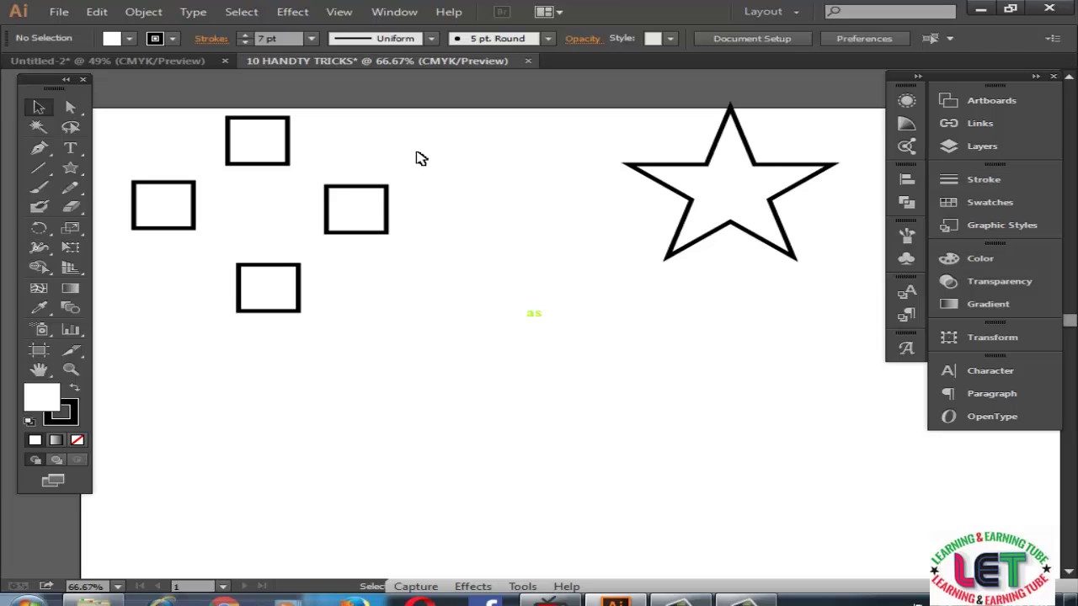
Marquee-select the top and bottom rectangles together, undoing the accidental move with Ctrl+Z
{"action": "left_click_drag", "start_coordinate": [482, 149], "coordinate": [508, 135]}
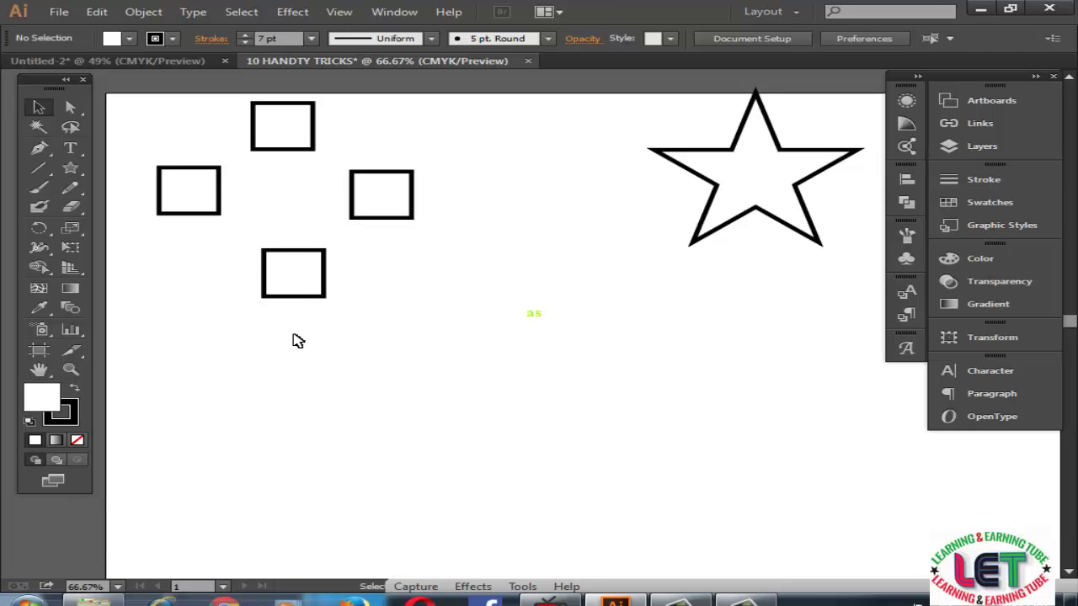
{"action": "left_click_drag", "start_coordinate": [293, 334], "coordinate": [518, 132]}
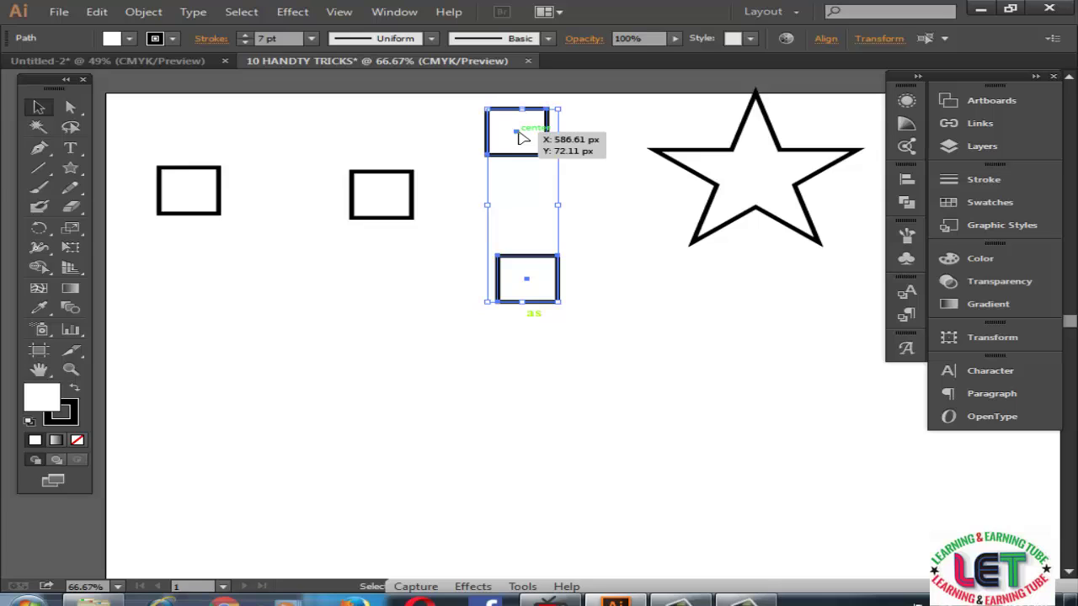
{"action": "key", "text": "a"}
{"action": "key", "text": "v"}
{"action": "key", "text": "ctrl+z"}
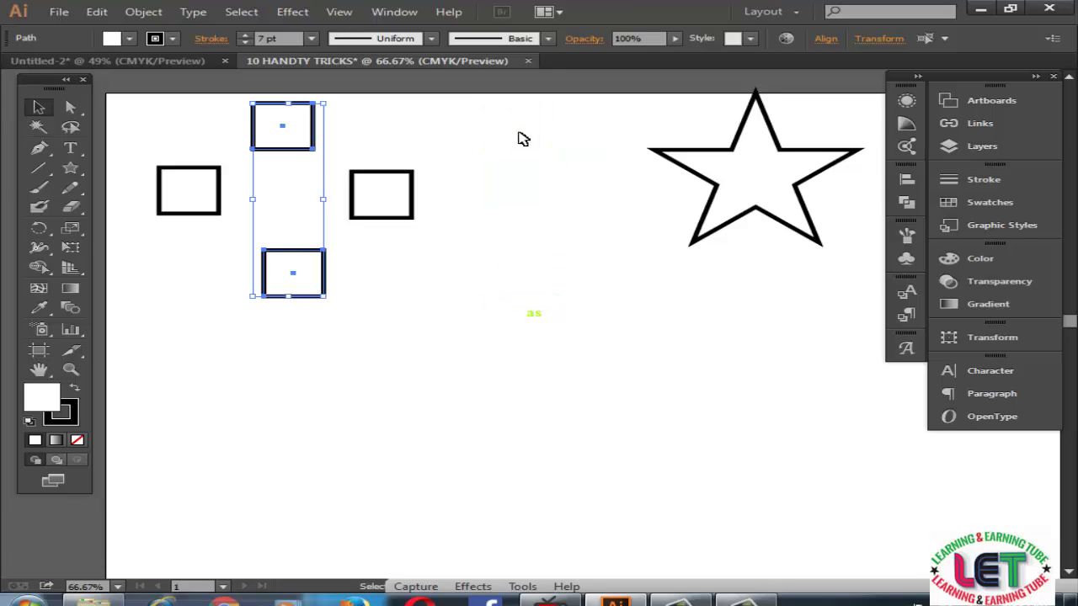
{"action": "left_click", "coordinate": [163, 59]}
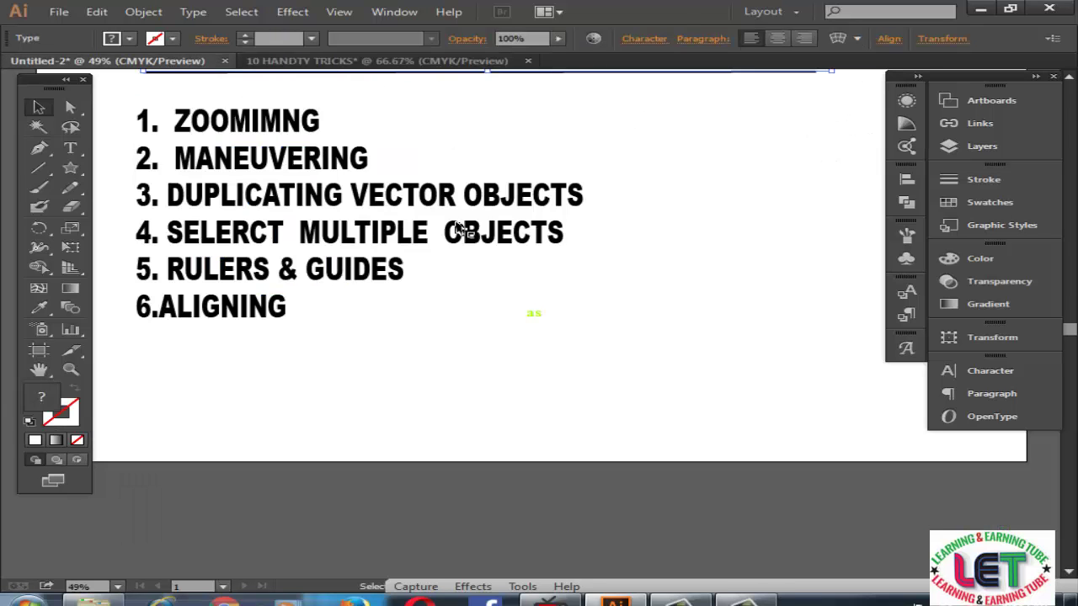
{"action": "scroll", "coordinate": [425, 244], "scroll_direction": "down", "scroll_amount": 3}
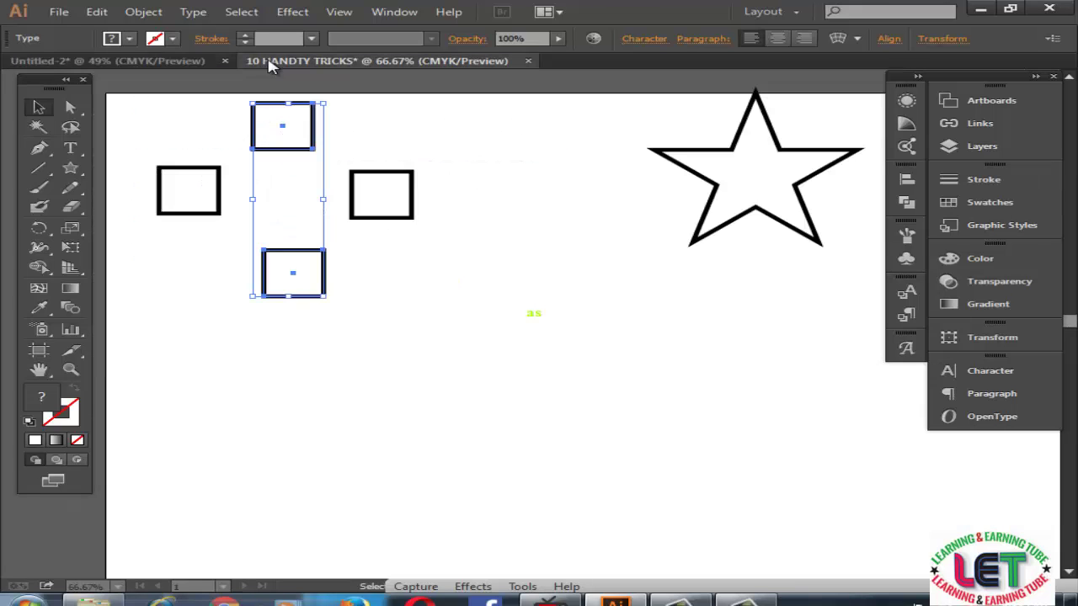
{"action": "left_click", "coordinate": [267, 64]}
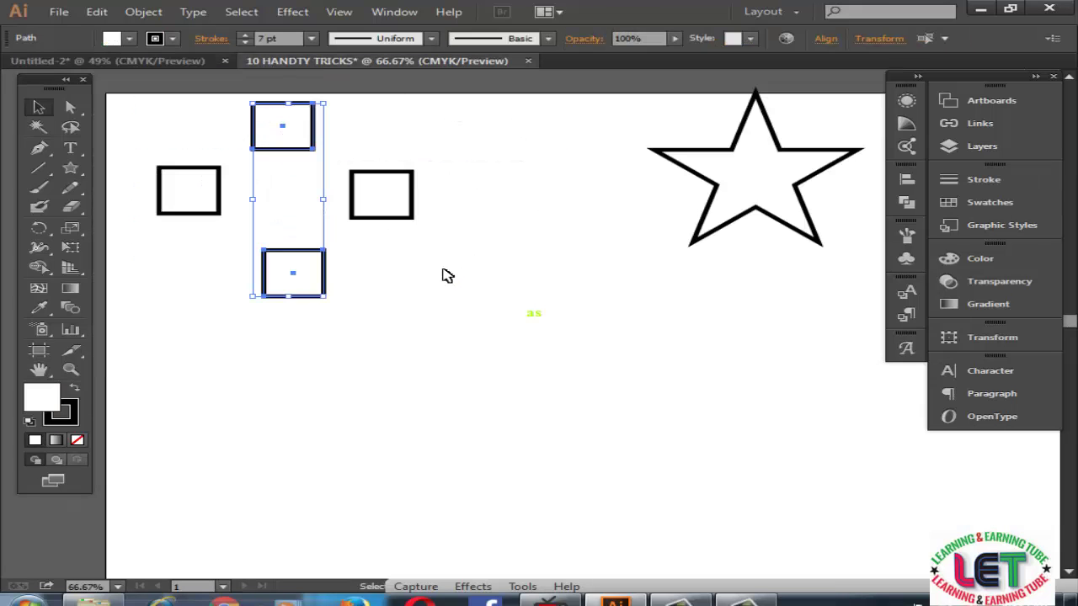
{"action": "left_click", "coordinate": [438, 275]}
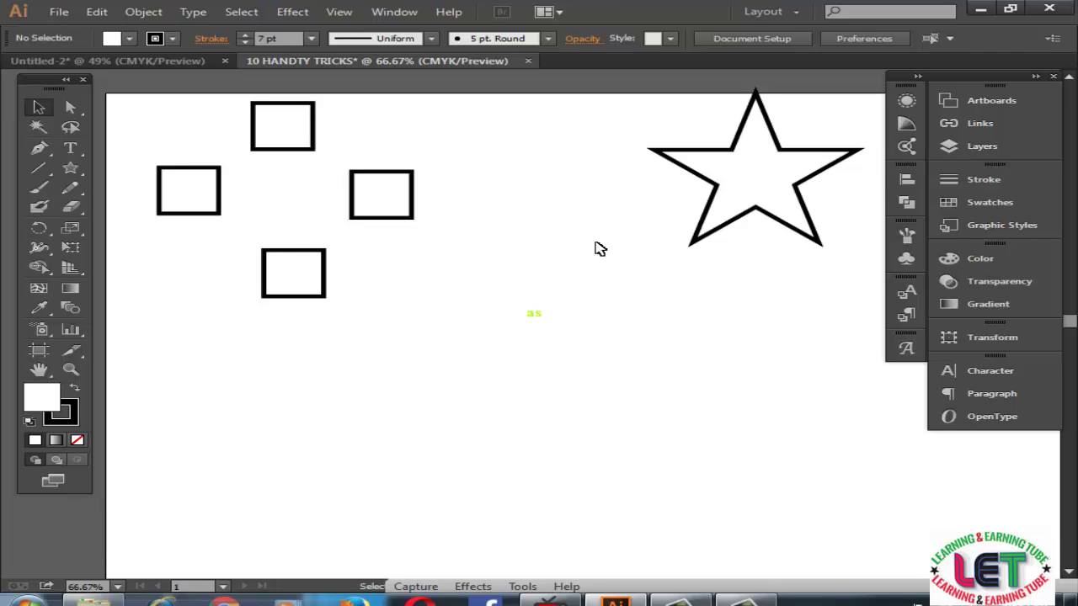
Show rulers with Ctrl+R and drag out a vertical guide and a horizontal guide along the rectangles
{"action": "key", "text": "ctrl"}
{"action": "key", "text": "ctrl+r"}
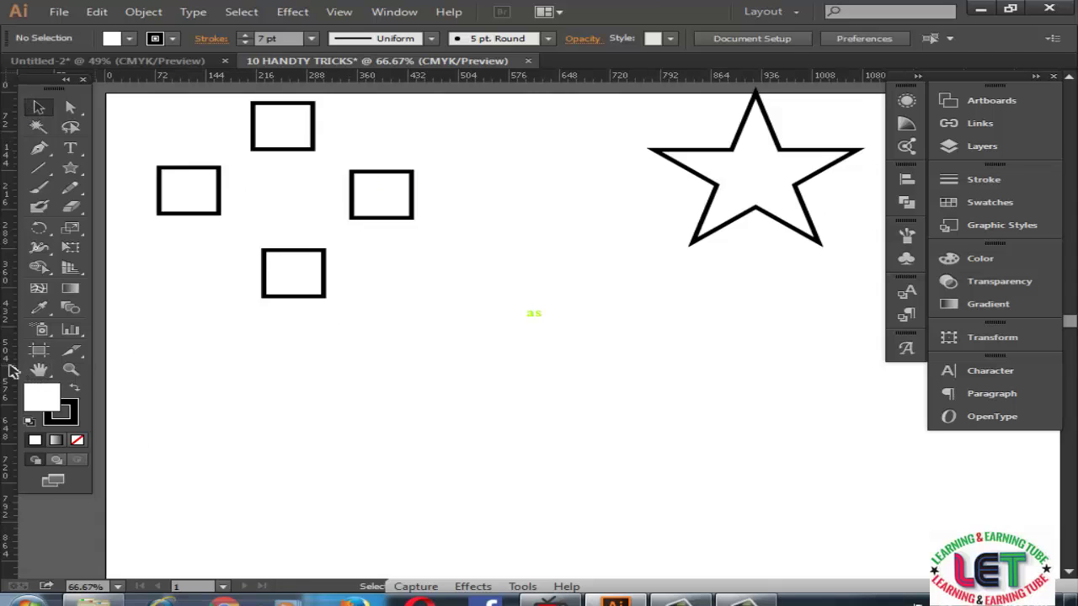
{"action": "left_click_drag", "start_coordinate": [12, 367], "coordinate": [253, 361]}
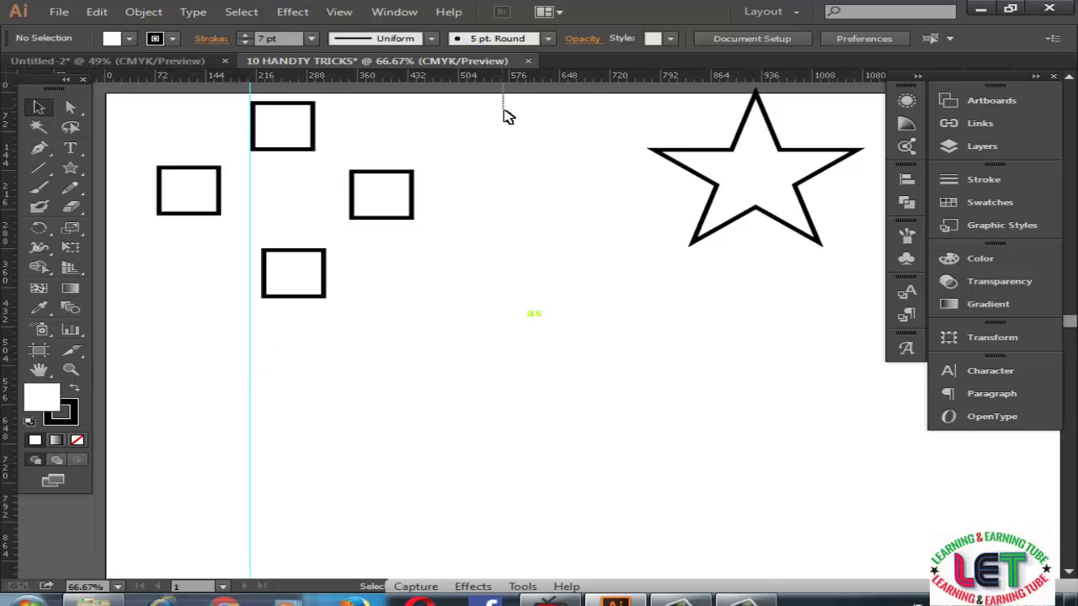
{"action": "scroll", "coordinate": [505, 91], "scroll_direction": "up", "scroll_amount": 3}
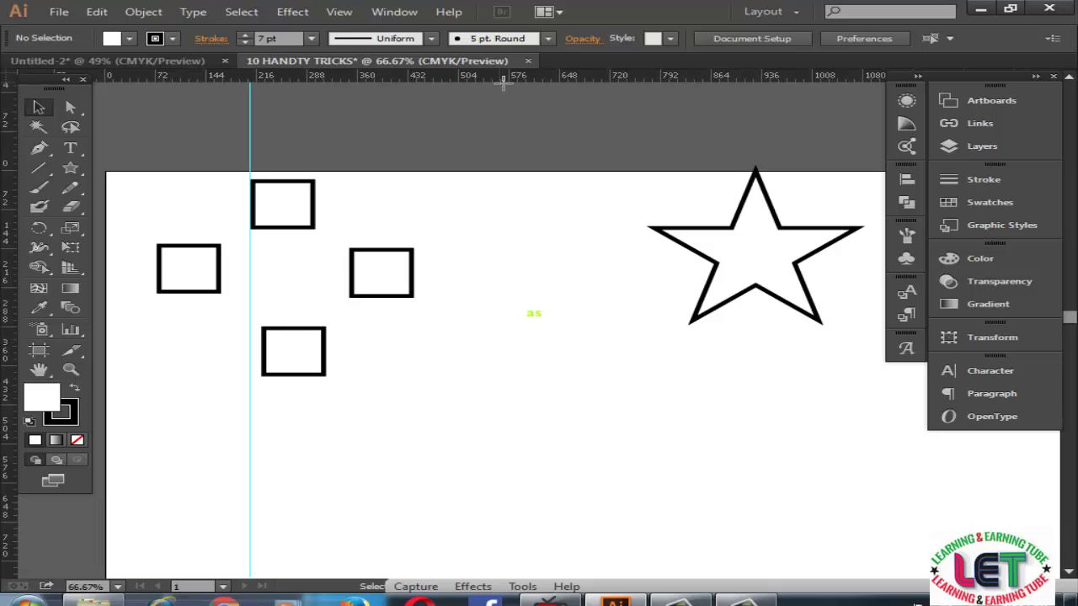
{"action": "left_click_drag", "start_coordinate": [505, 84], "coordinate": [513, 245]}
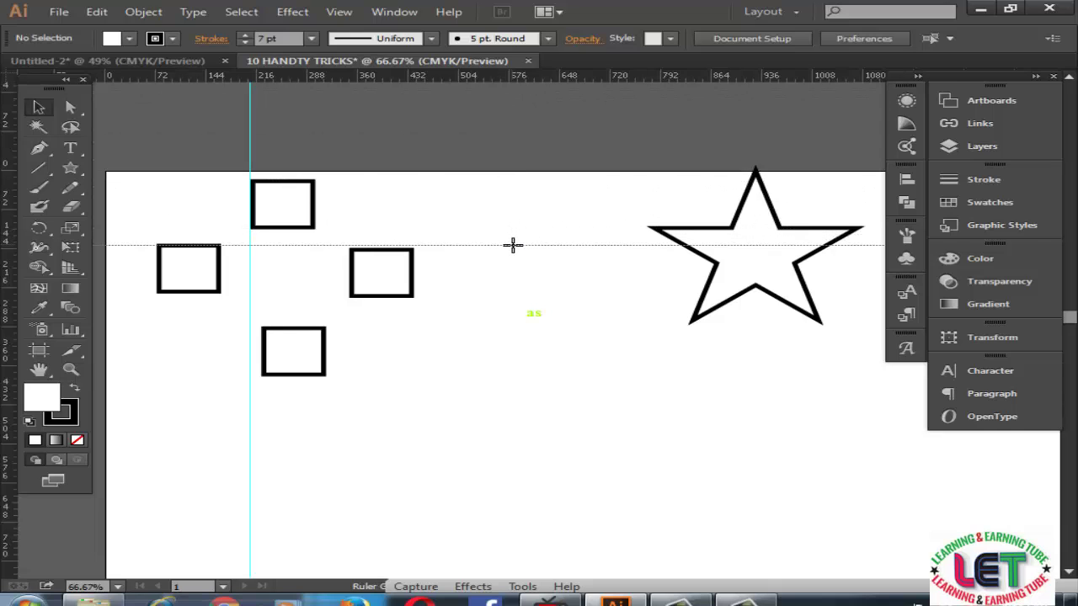
{"action": "left_click_drag", "start_coordinate": [512, 243], "coordinate": [513, 244]}
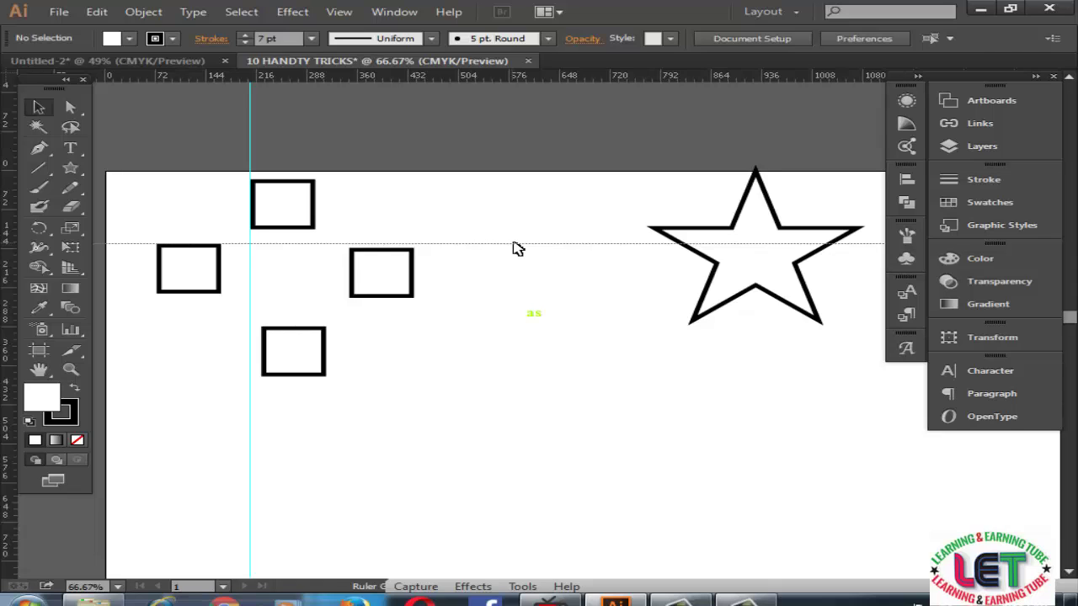
Select the horizontal guide crossing the artboard and delete it
{"action": "scroll", "coordinate": [477, 294], "scroll_direction": "down", "scroll_amount": 2}
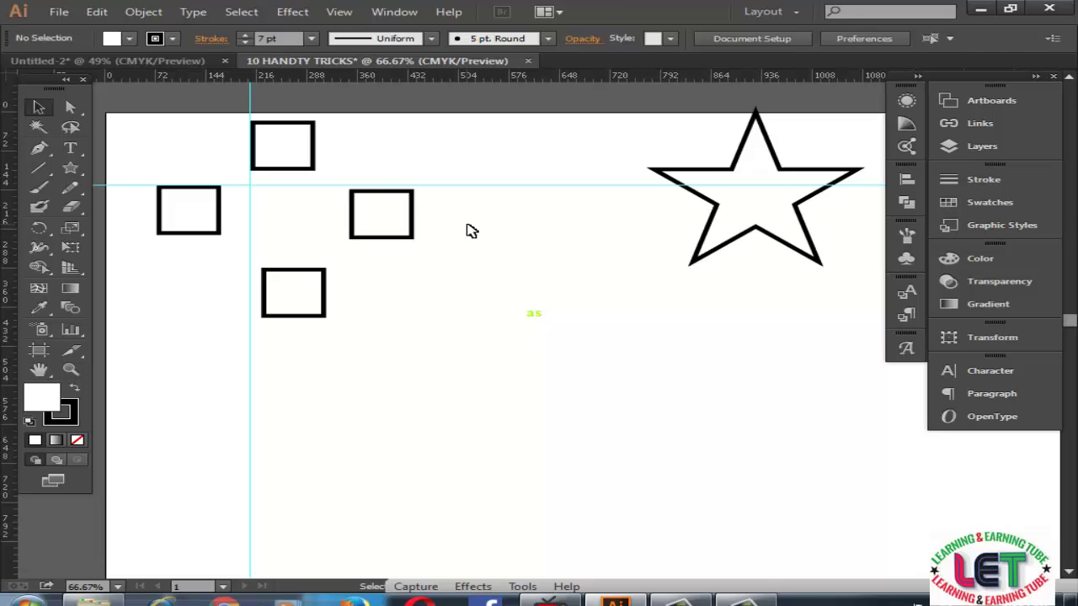
{"action": "scroll", "coordinate": [471, 229], "scroll_direction": "up", "scroll_amount": 2}
{"action": "scroll", "coordinate": [474, 235], "scroll_direction": "down", "scroll_amount": 1}
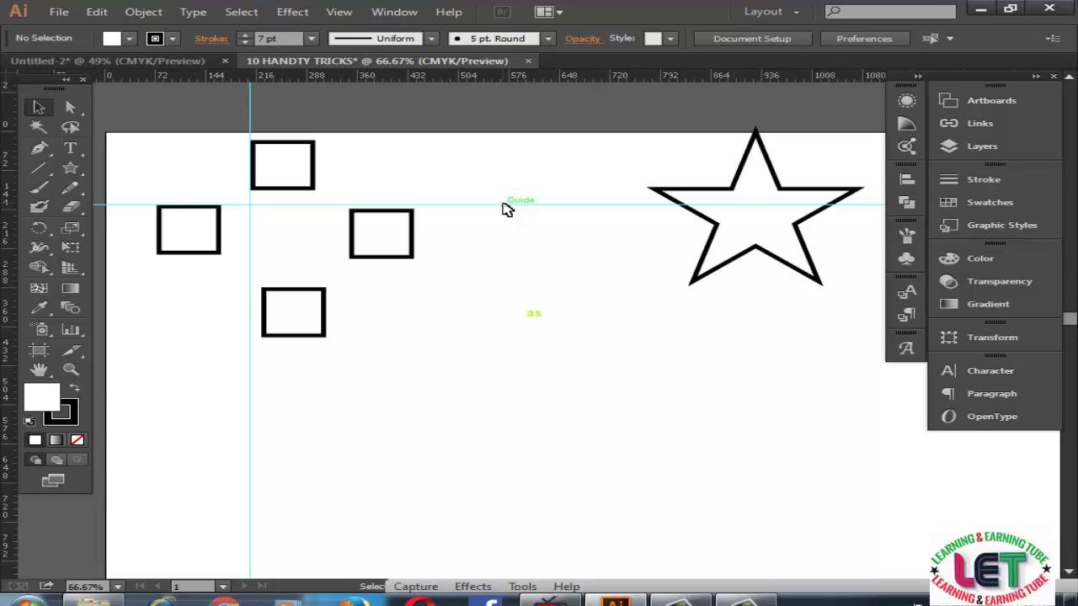
{"action": "scroll", "coordinate": [505, 209], "scroll_direction": "down", "scroll_amount": 1}
{"action": "scroll", "coordinate": [273, 193], "scroll_direction": "left", "scroll_amount": 1}
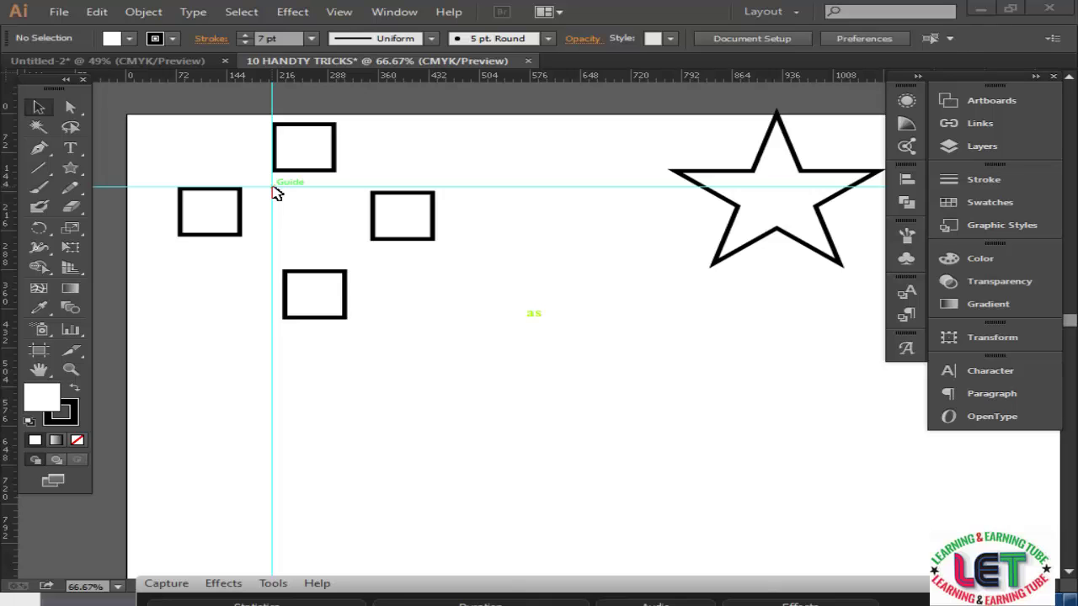
{"action": "left_click", "coordinate": [532, 187]}
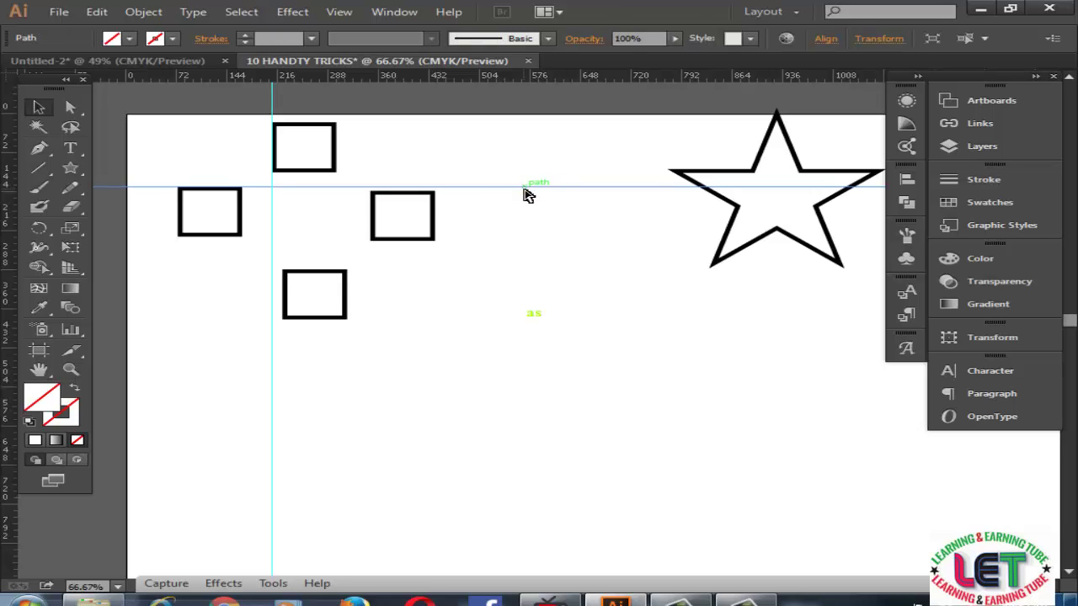
{"action": "key", "text": "Delete"}
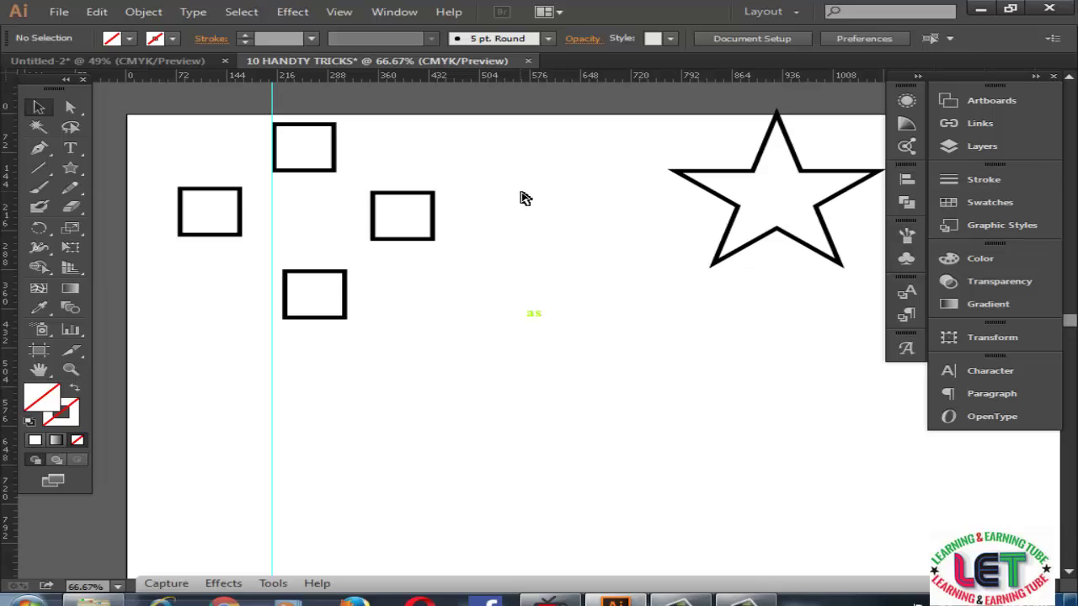
Delete the three restored horizontal guides and then the vertical guide, leaving no guides
{"action": "key", "text": "ctrl+v"}
{"action": "key", "text": "ctrl+d"}
{"action": "key", "text": "ctrl+d"}
{"action": "key", "text": "Delete"}
{"action": "key", "text": "ctrl+z"}
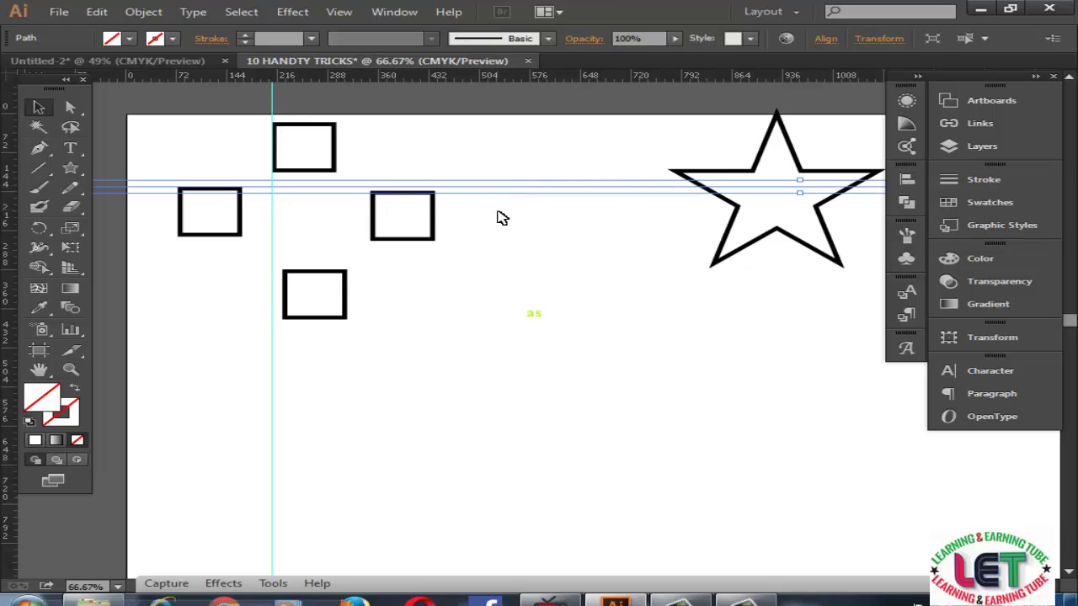
{"action": "key", "text": "Delete"}
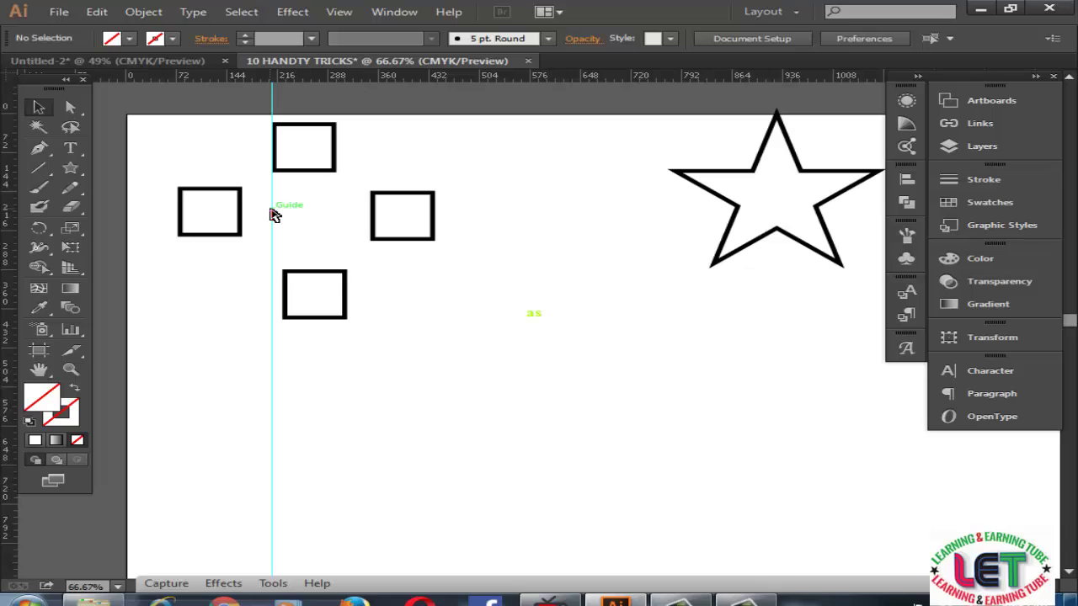
{"action": "key", "text": "Delete"}
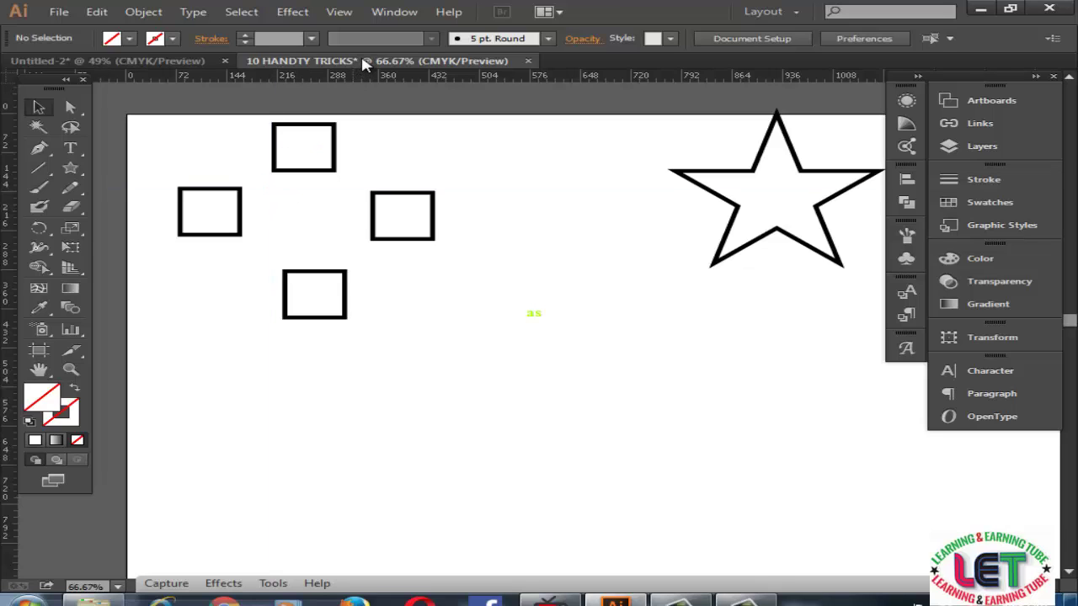
{"action": "left_click", "coordinate": [120, 59]}
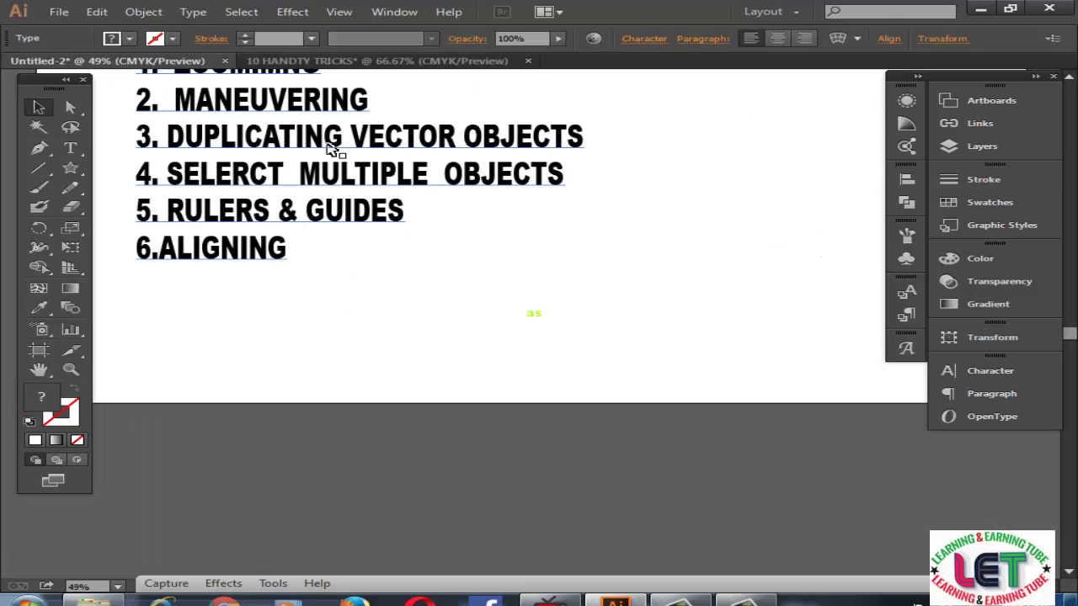
{"action": "left_click", "coordinate": [246, 264]}
{"action": "left_click", "coordinate": [410, 89]}
{"action": "left_click", "coordinate": [421, 60]}
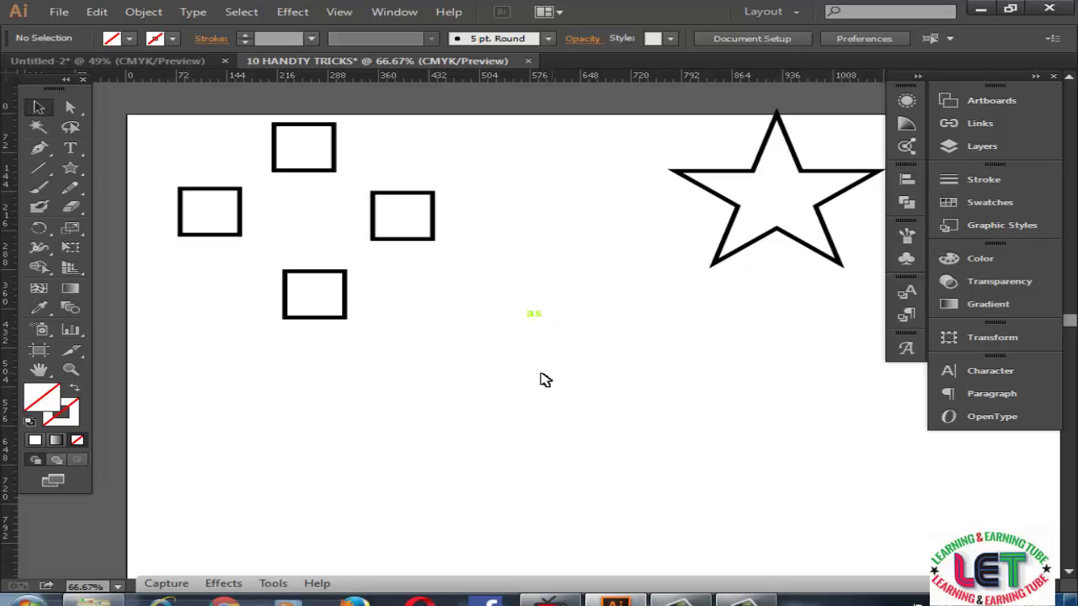
Select all four squares, show the Align panel from the Window menu, and move it near them
{"action": "left_click_drag", "start_coordinate": [507, 383], "coordinate": [154, 129]}
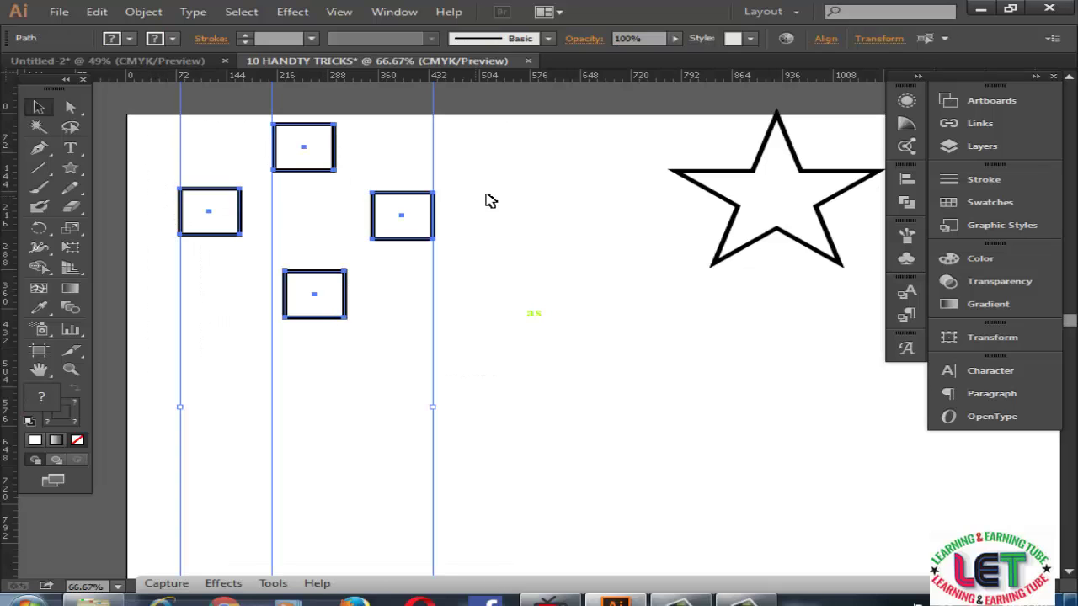
{"action": "left_click", "coordinate": [401, 13]}
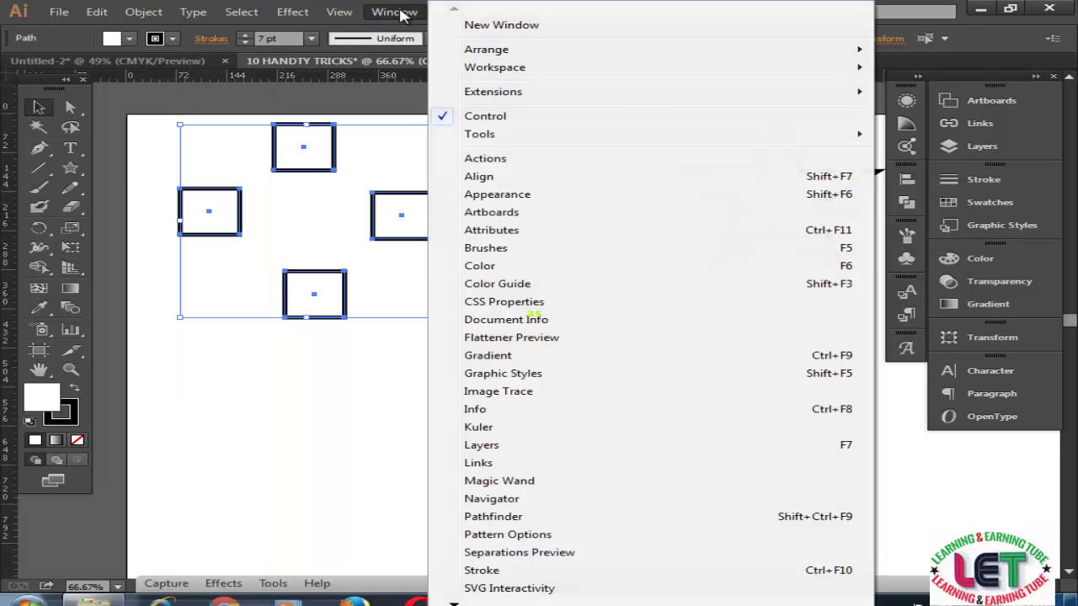
{"action": "left_click", "coordinate": [508, 180]}
{"action": "left_click_drag", "start_coordinate": [804, 168], "coordinate": [716, 98]}
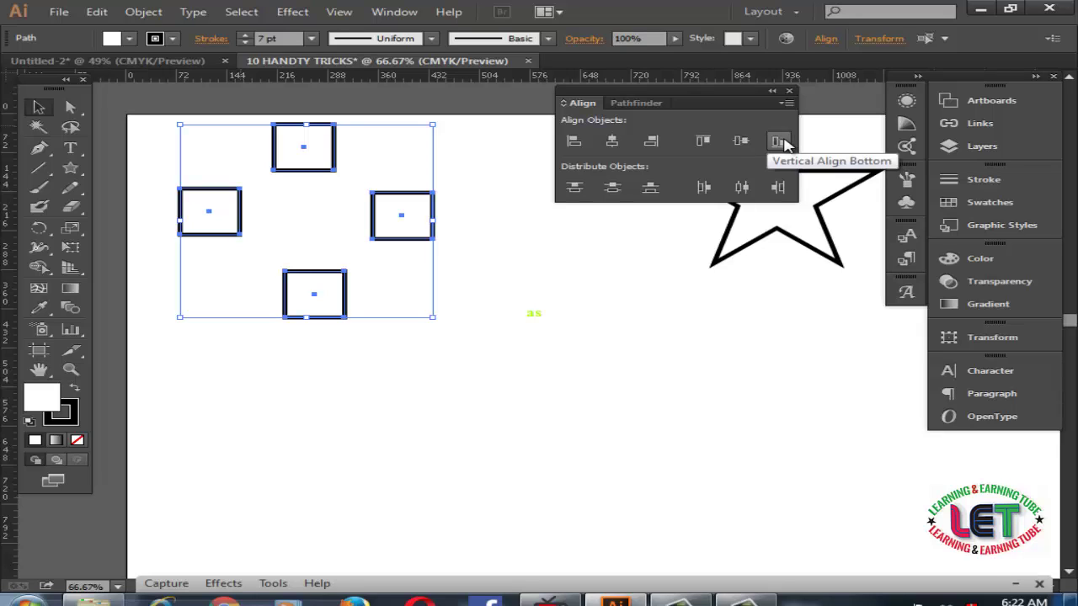
Stack the four squares on one vertical centre line, after trying and undoing a row alignment
{"action": "left_click", "coordinate": [741, 142]}
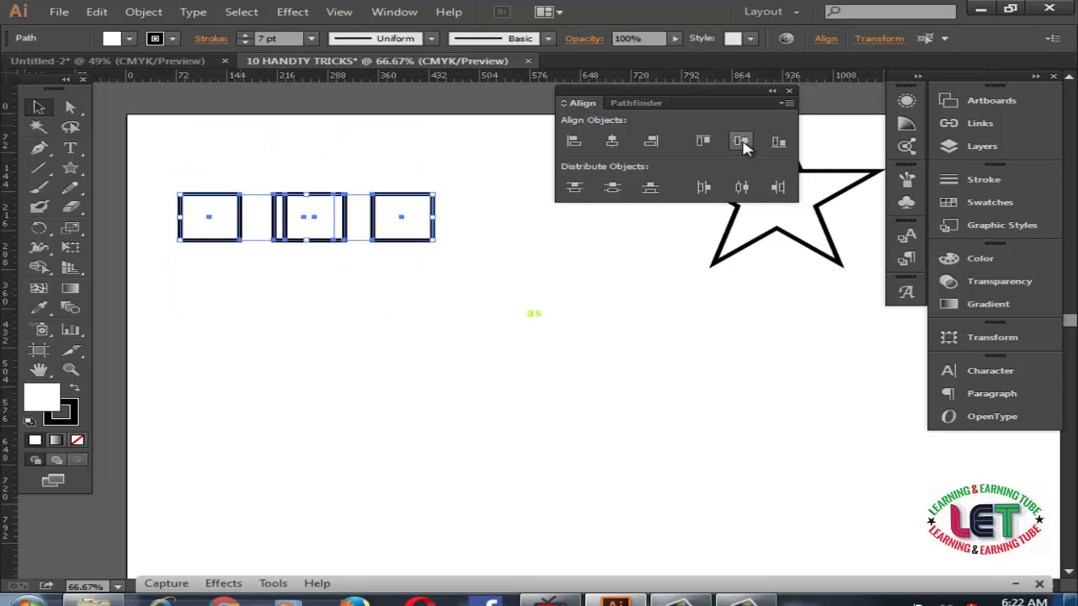
{"action": "key", "text": "ctrl+z"}
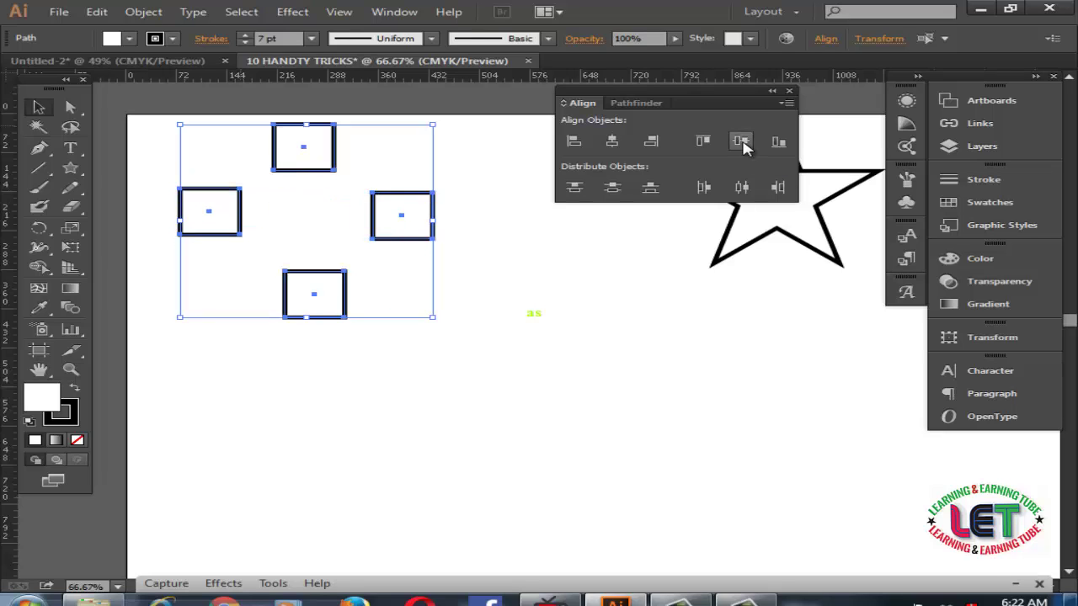
{"action": "left_click", "coordinate": [612, 143]}
{"action": "left_click", "coordinate": [403, 301]}
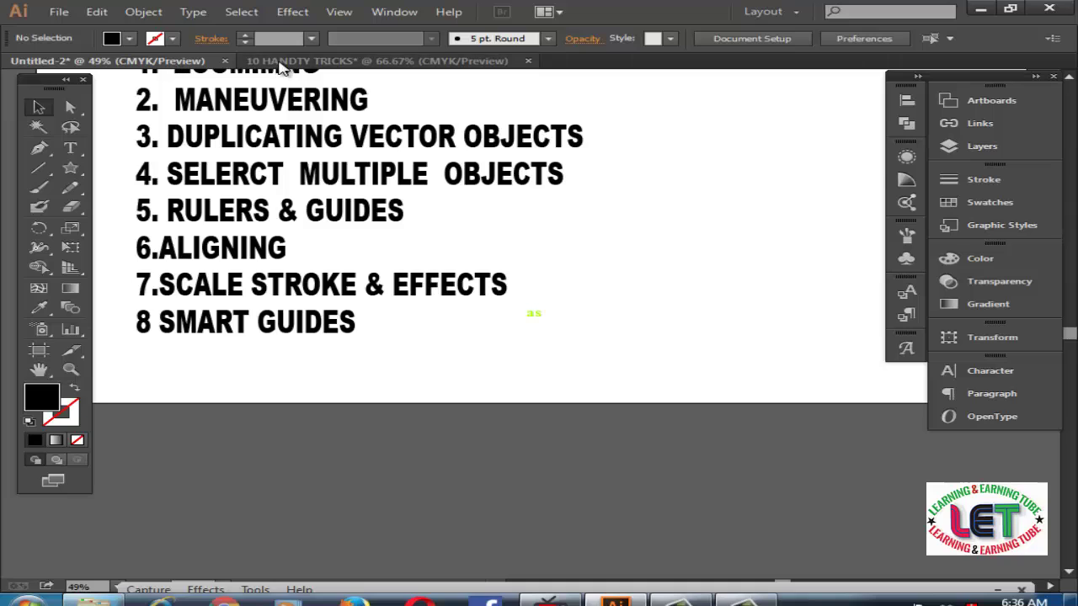
In the 10 HANDY TRICKS document, draw a 170.99 px circle below the squares with the Ellipse tool
{"action": "left_click", "coordinate": [286, 60]}
{"action": "left_click", "coordinate": [604, 357]}
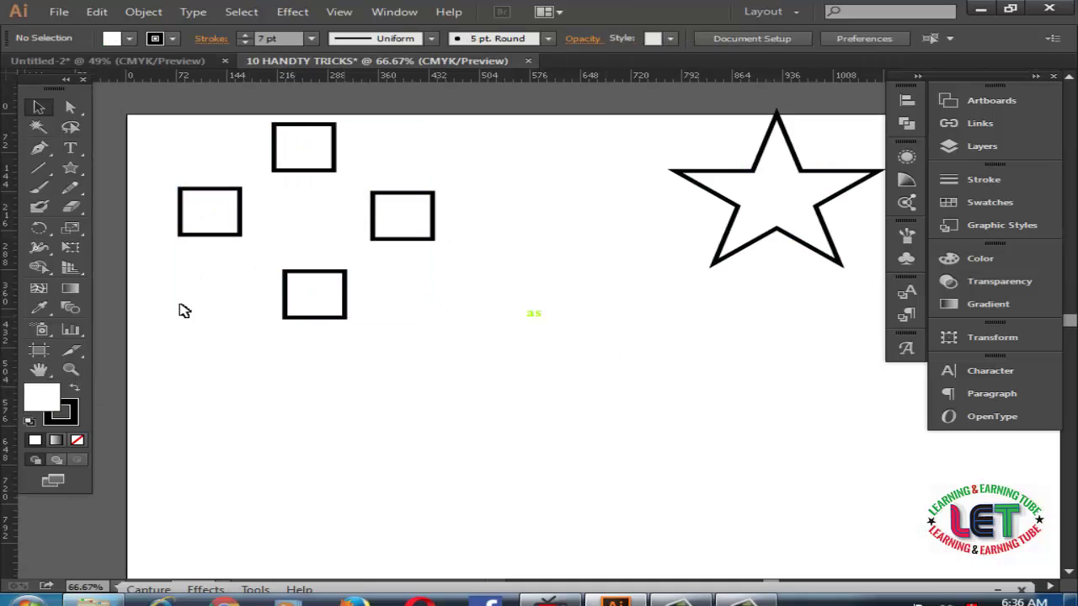
{"action": "left_click", "coordinate": [76, 175]}
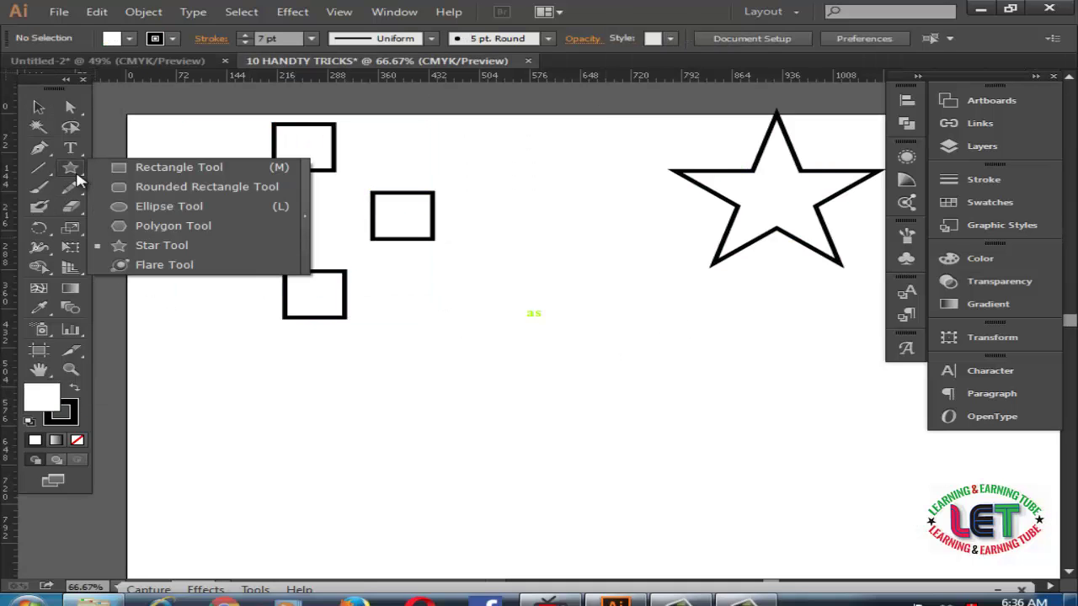
{"action": "left_click", "coordinate": [121, 206]}
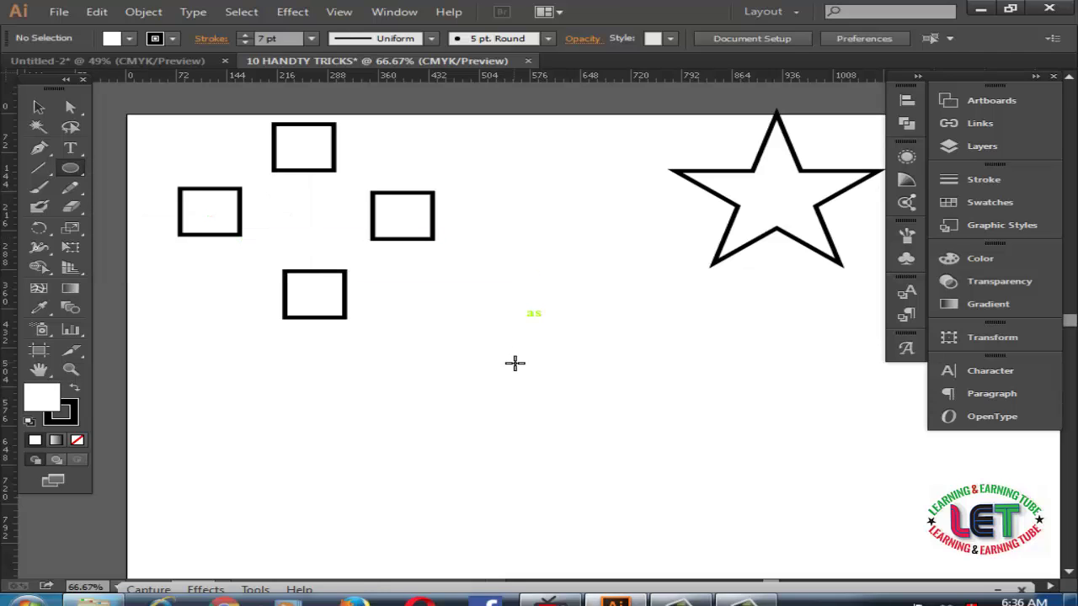
{"action": "left_click_drag", "start_coordinate": [515, 363], "coordinate": [575, 391]}
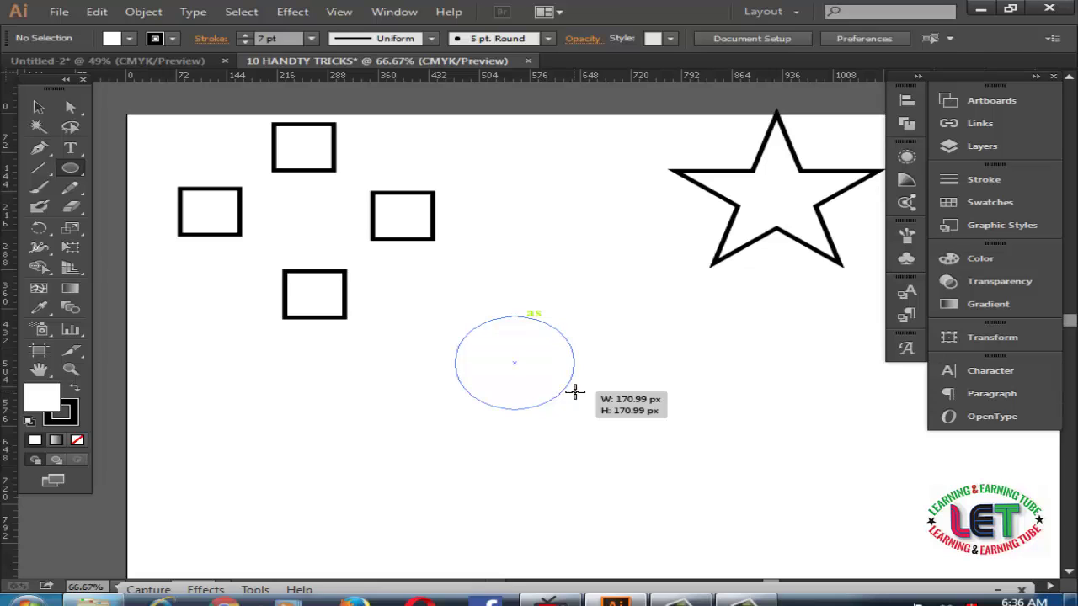
{"action": "left_click_drag", "start_coordinate": [575, 392], "coordinate": [578, 390]}
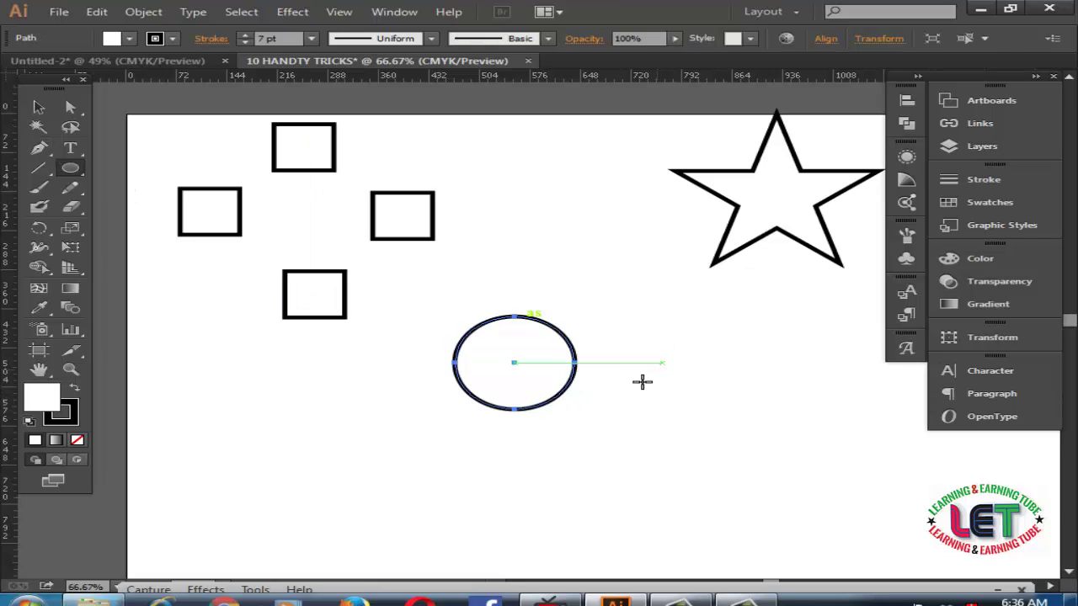
Try shrinking the circle to about 99 px, then undo to restore its full size
{"action": "left_click", "coordinate": [39, 107]}
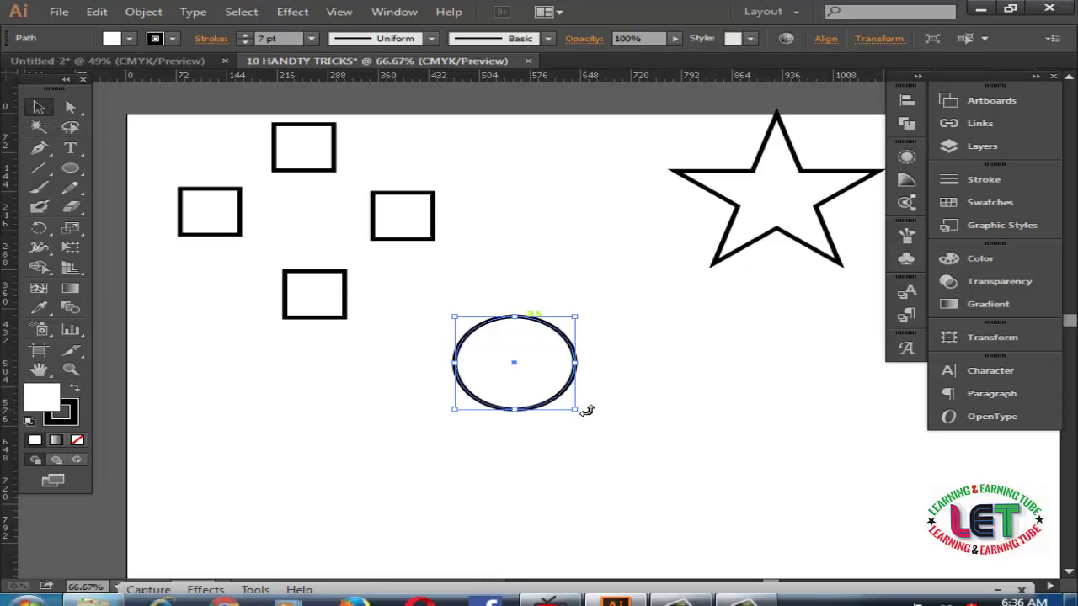
{"action": "key", "text": "ctrl+shift+b"}
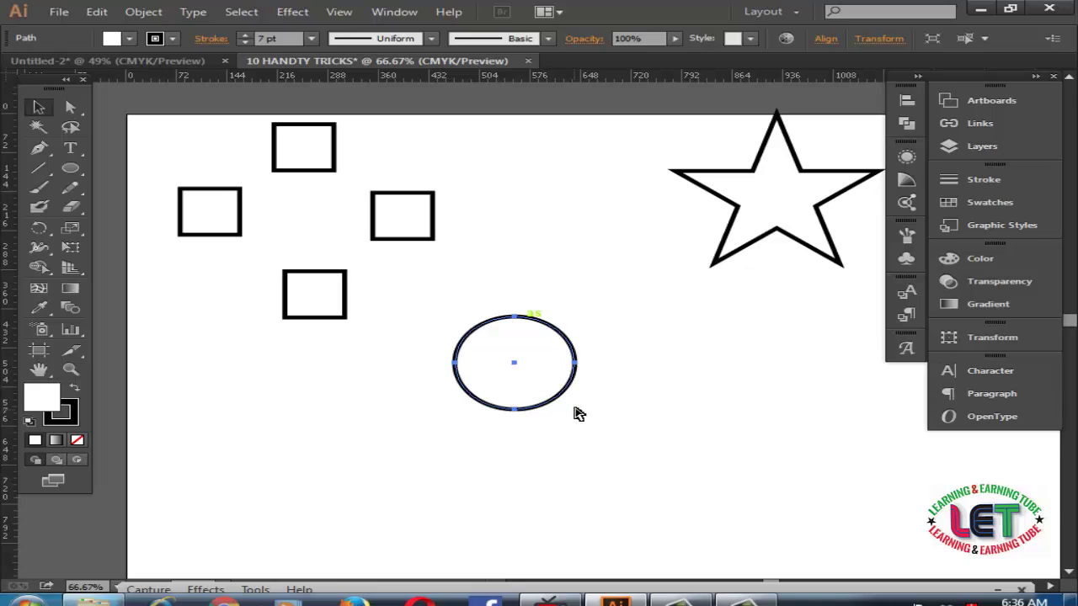
{"action": "key", "text": "ctrl+shift+b"}
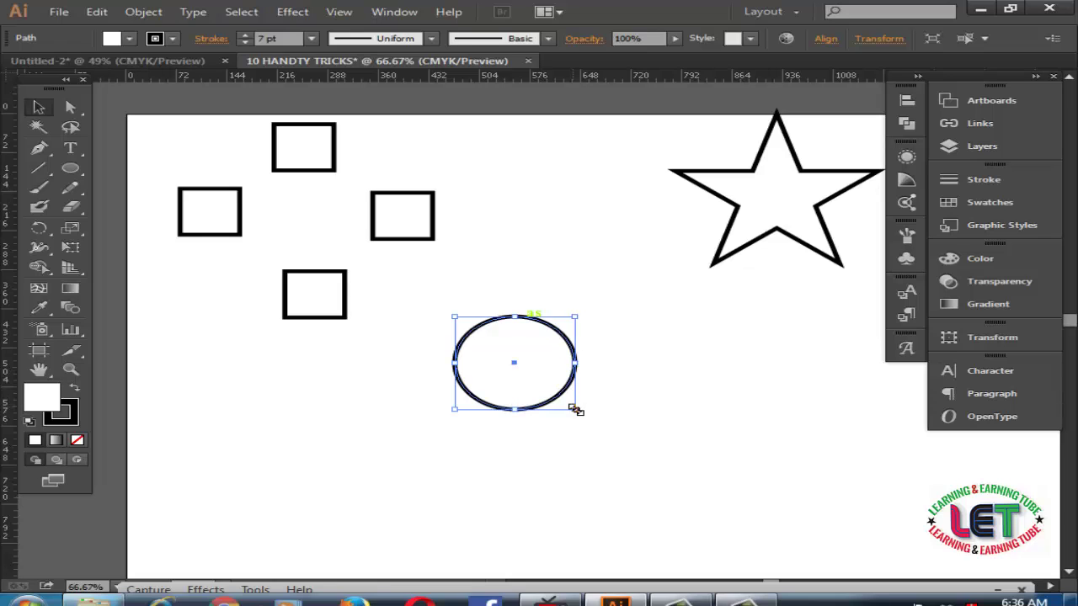
{"action": "left_click_drag", "start_coordinate": [576, 409], "coordinate": [554, 401]}
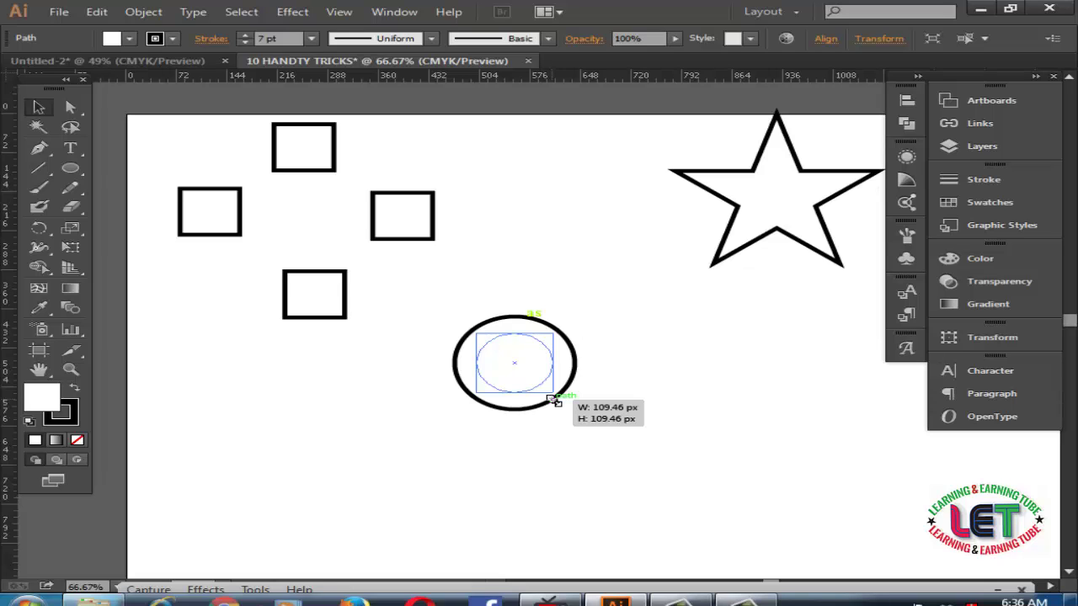
{"action": "left_click_drag", "start_coordinate": [556, 402], "coordinate": [551, 399]}
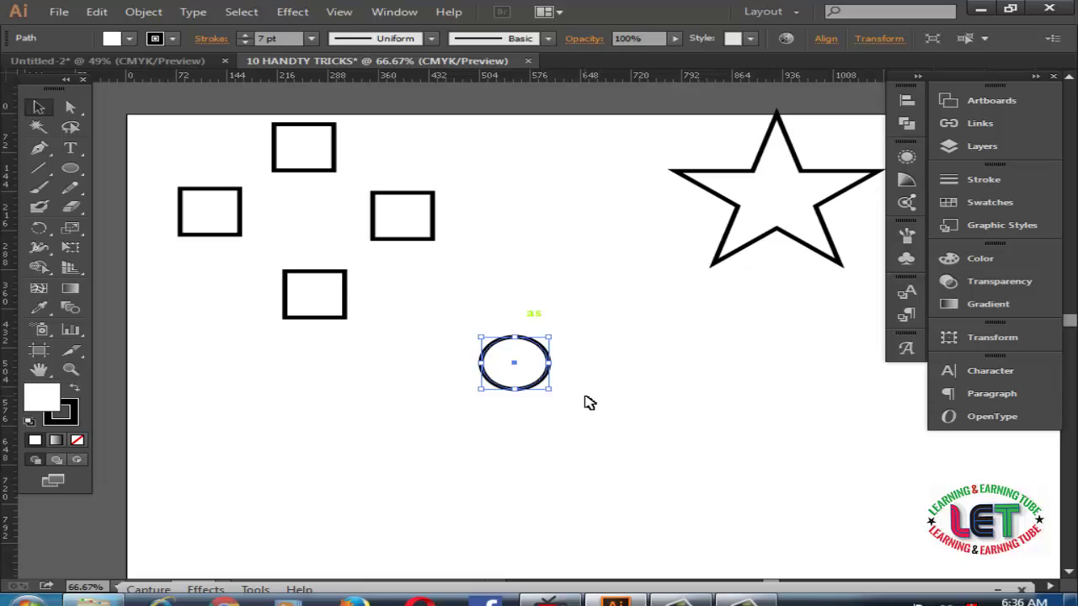
{"action": "key", "text": "ctrl+z"}
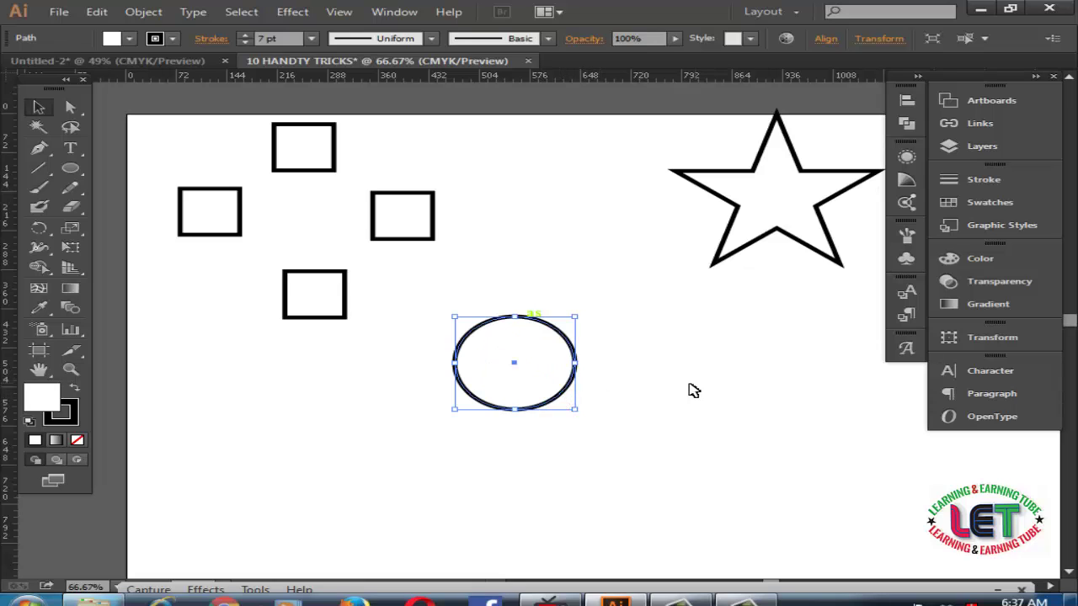
{"action": "left_click", "coordinate": [694, 390]}
Draw a smaller 84 px circle from the big circle's centre, select both, and zoom to 100%
{"action": "key", "text": "l"}
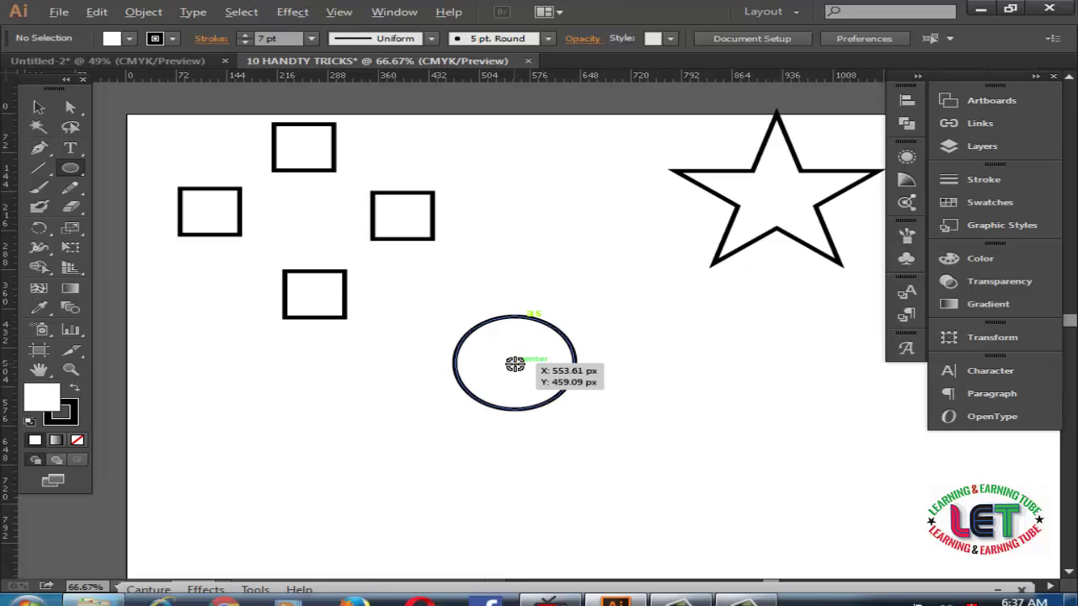
{"action": "left_click_drag", "start_coordinate": [515, 362], "coordinate": [485, 343]}
{"action": "key", "text": "v"}
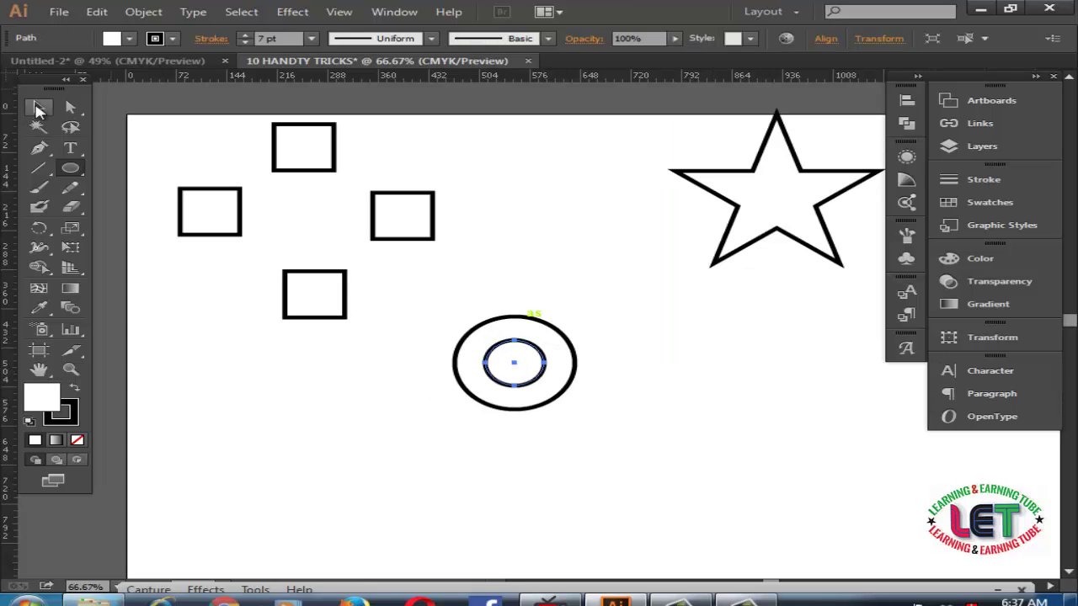
{"action": "left_click", "coordinate": [721, 427]}
{"action": "left_click_drag", "start_coordinate": [704, 486], "coordinate": [410, 298]}
{"action": "left_click", "coordinate": [71, 368]}
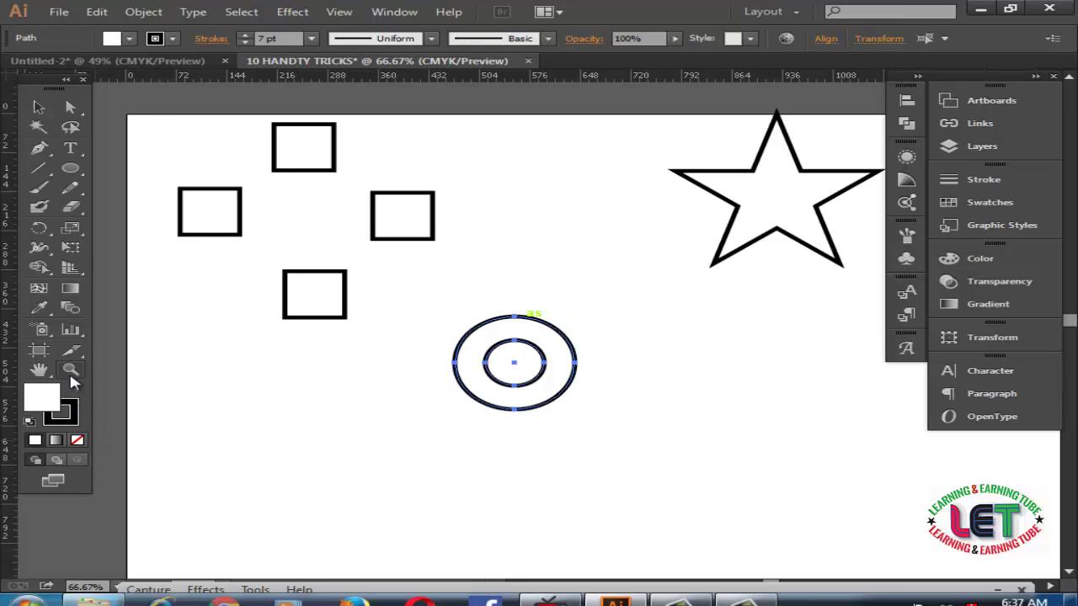
{"action": "left_click", "coordinate": [547, 408]}
Marquee-select both concentric circles again after returning to the 10 HANDY TRICKS document
{"action": "scroll", "coordinate": [558, 375], "scroll_direction": "down", "scroll_amount": 2}
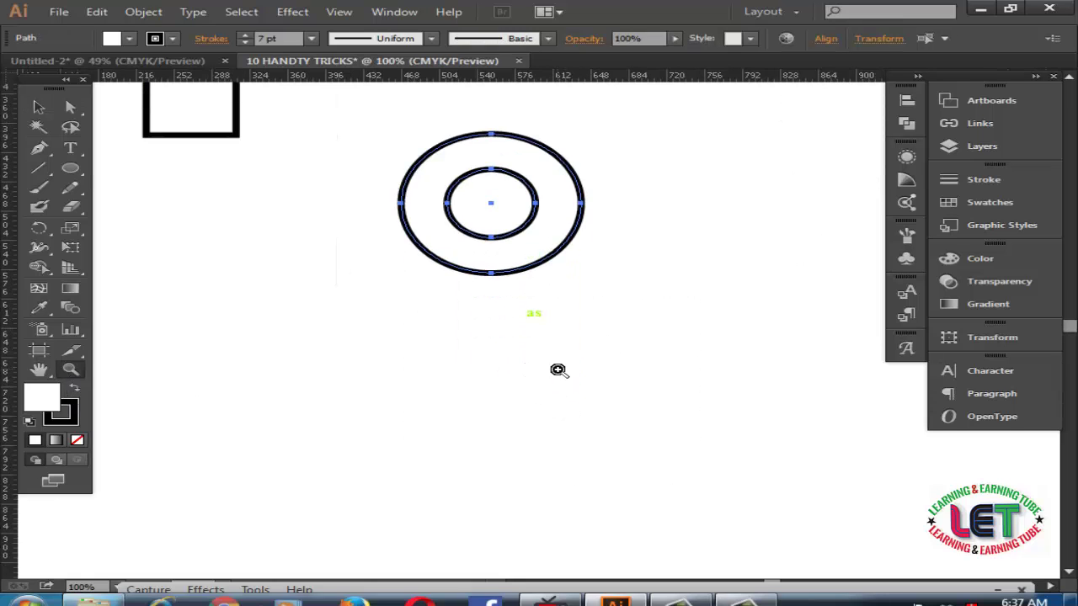
{"action": "scroll", "coordinate": [558, 370], "scroll_direction": "up", "scroll_amount": 1}
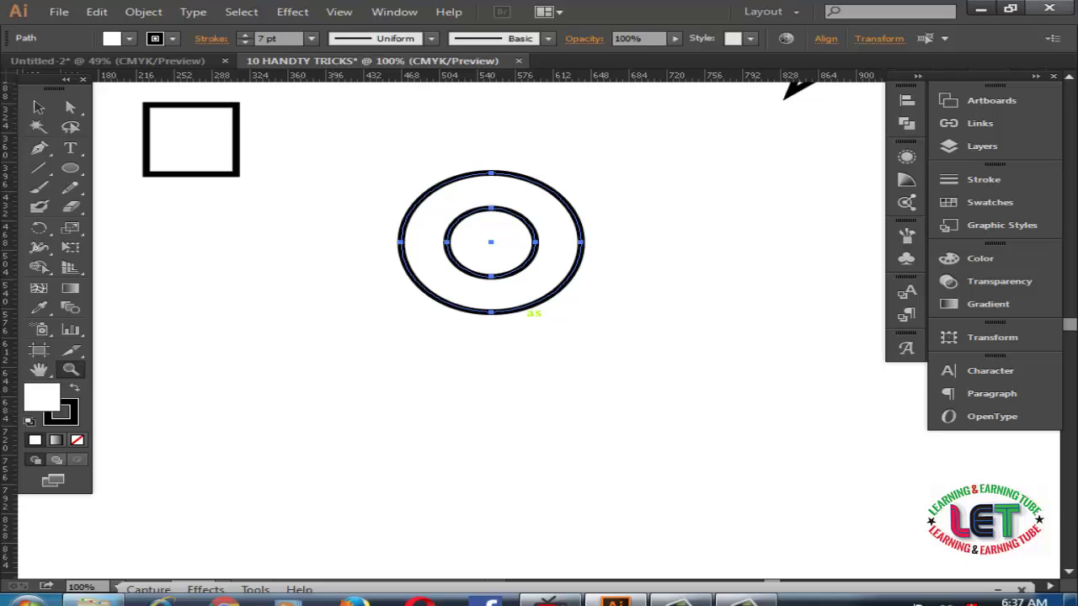
{"action": "left_click", "coordinate": [38, 107]}
{"action": "left_click_drag", "start_coordinate": [729, 453], "coordinate": [416, 146]}
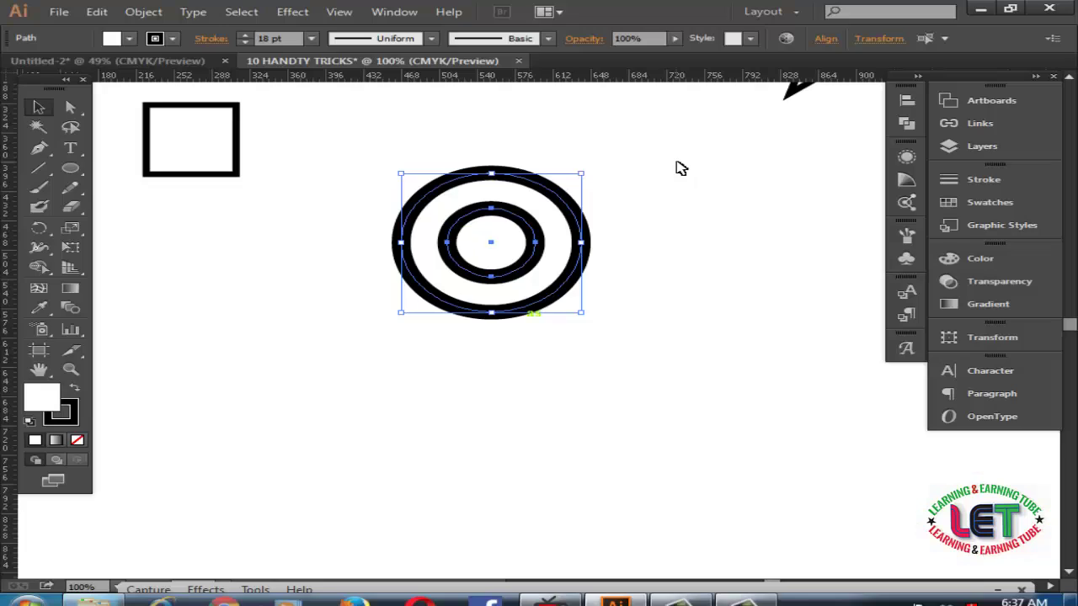
{"action": "left_click", "coordinate": [108, 60]}
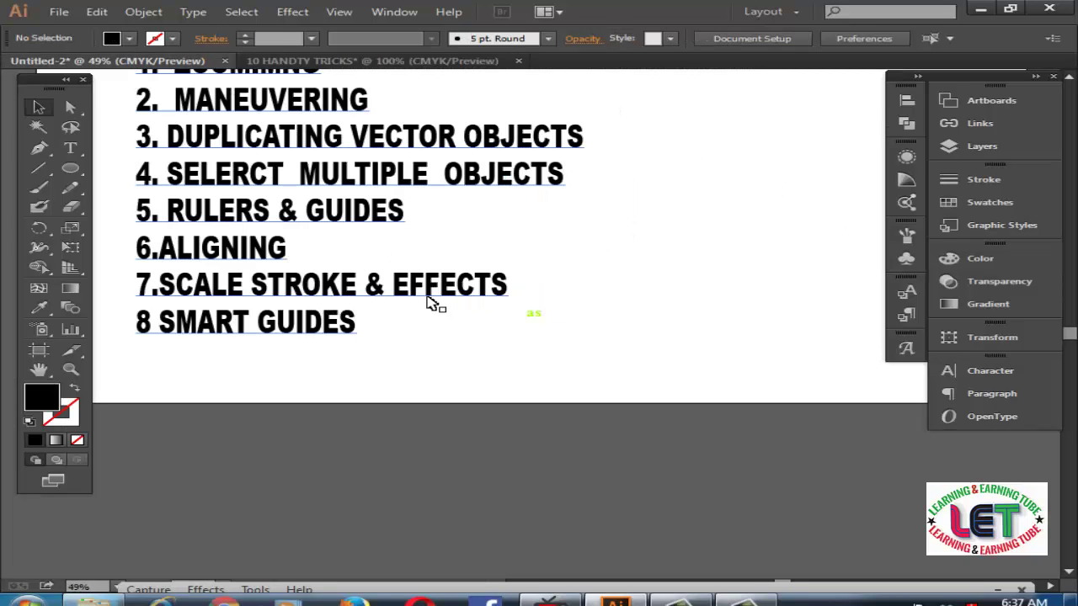
{"action": "left_click", "coordinate": [328, 60]}
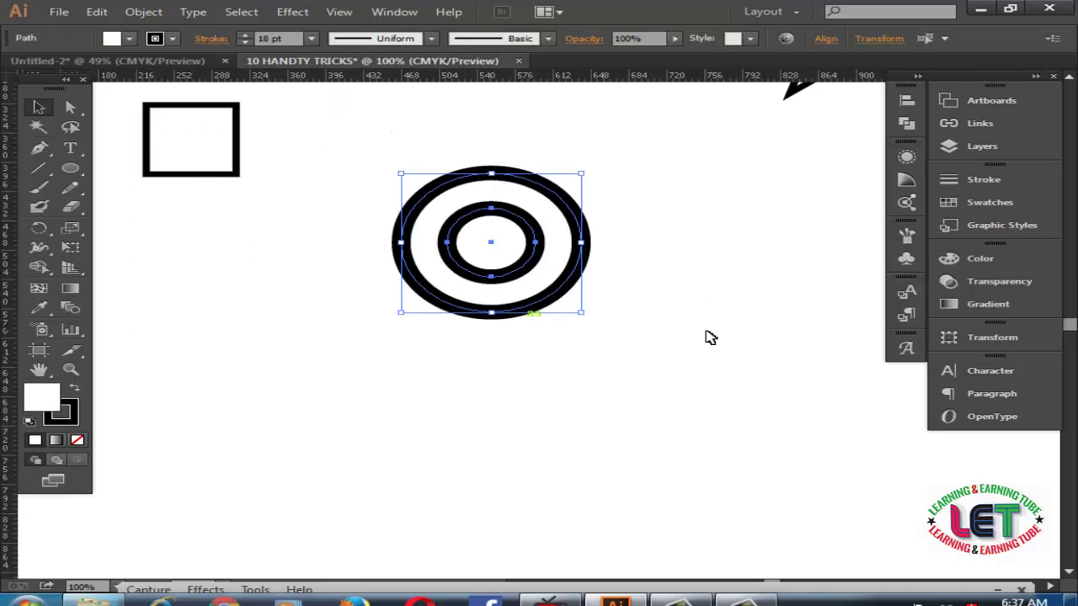
{"action": "left_click", "coordinate": [616, 361]}
{"action": "left_click_drag", "start_coordinate": [650, 380], "coordinate": [351, 171]}
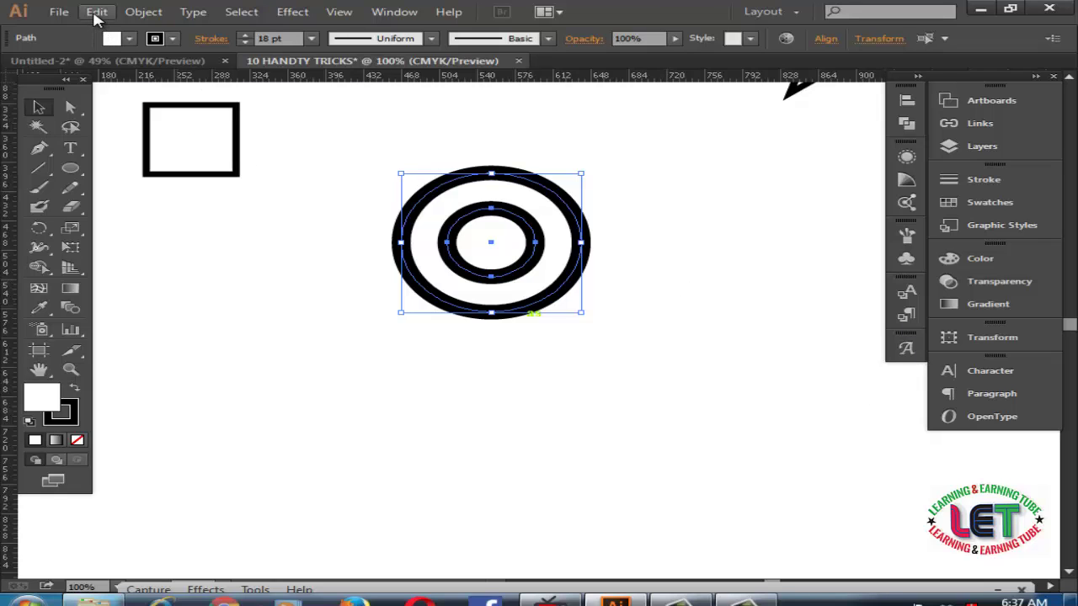
Enable Scale Strokes & Effects in General preferences, then clear the canvas selection
{"action": "left_click", "coordinate": [96, 18]}
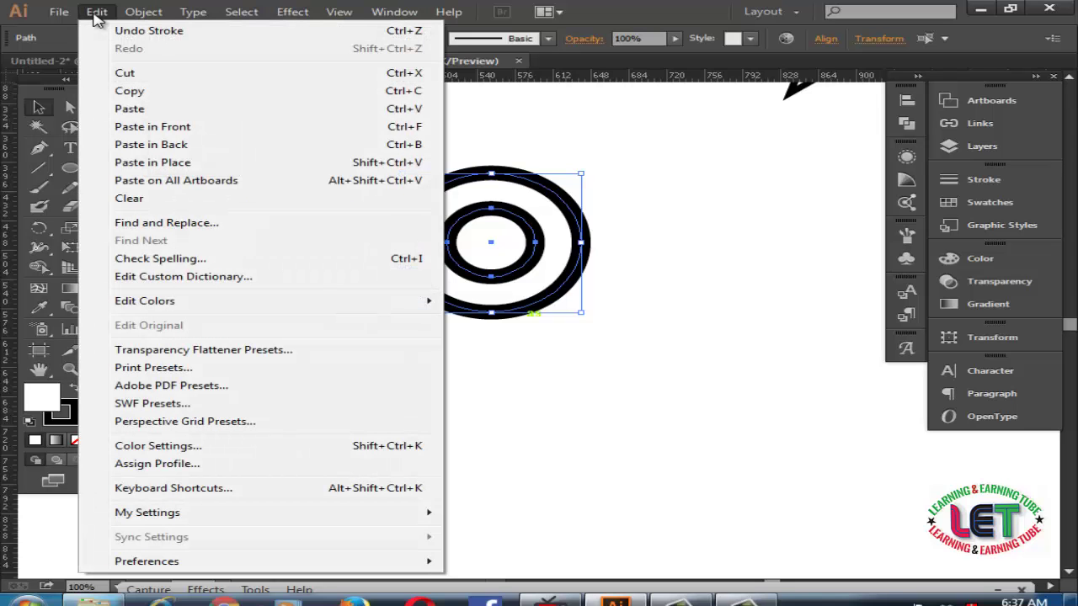
{"action": "mouse_move", "coordinate": [142, 562]}
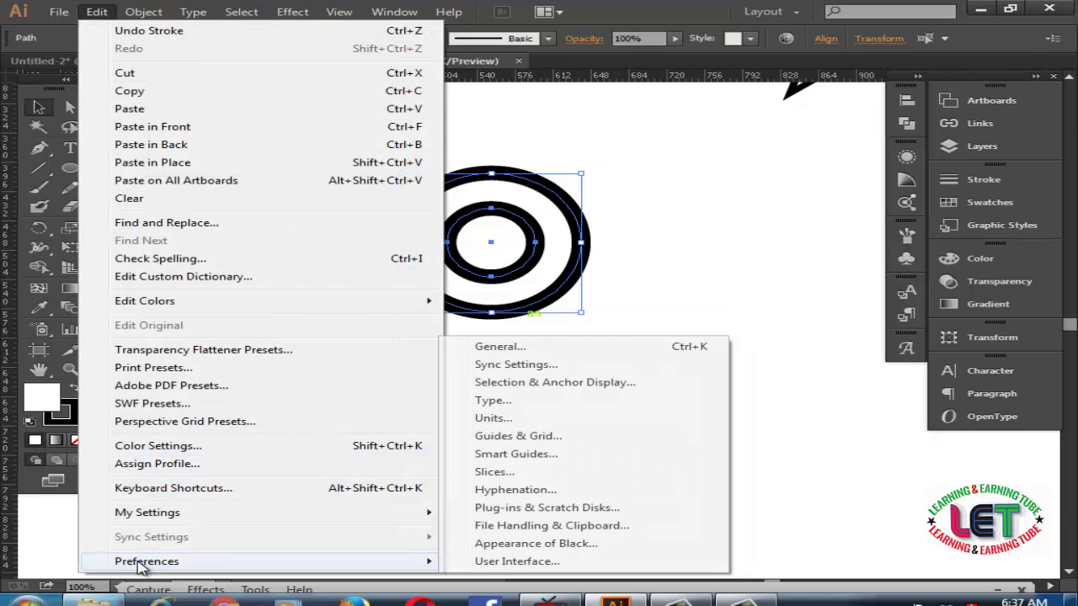
{"action": "left_click", "coordinate": [482, 347]}
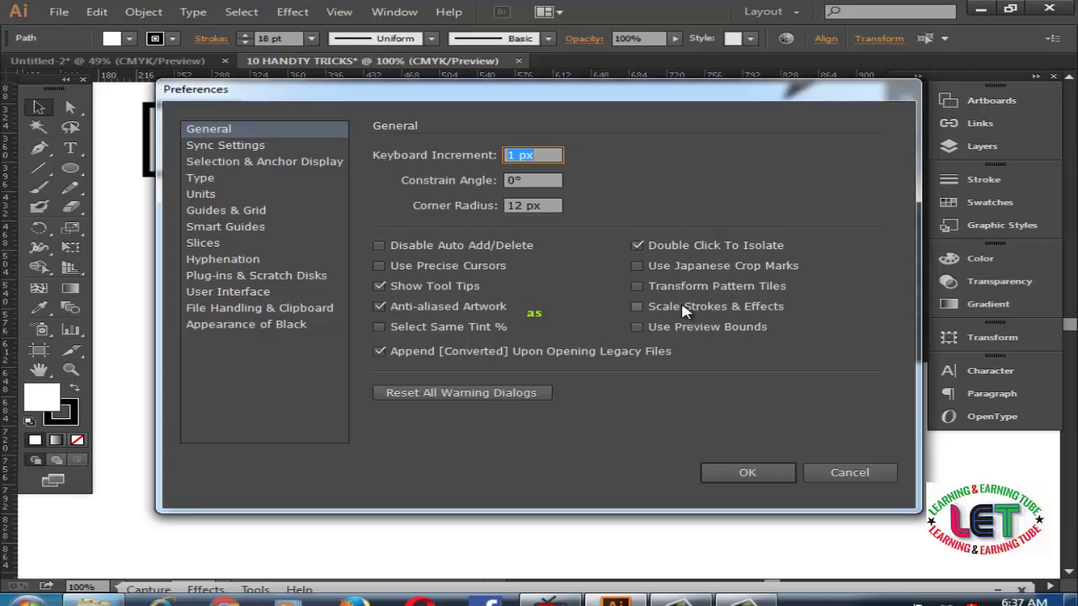
{"action": "left_click", "coordinate": [637, 307]}
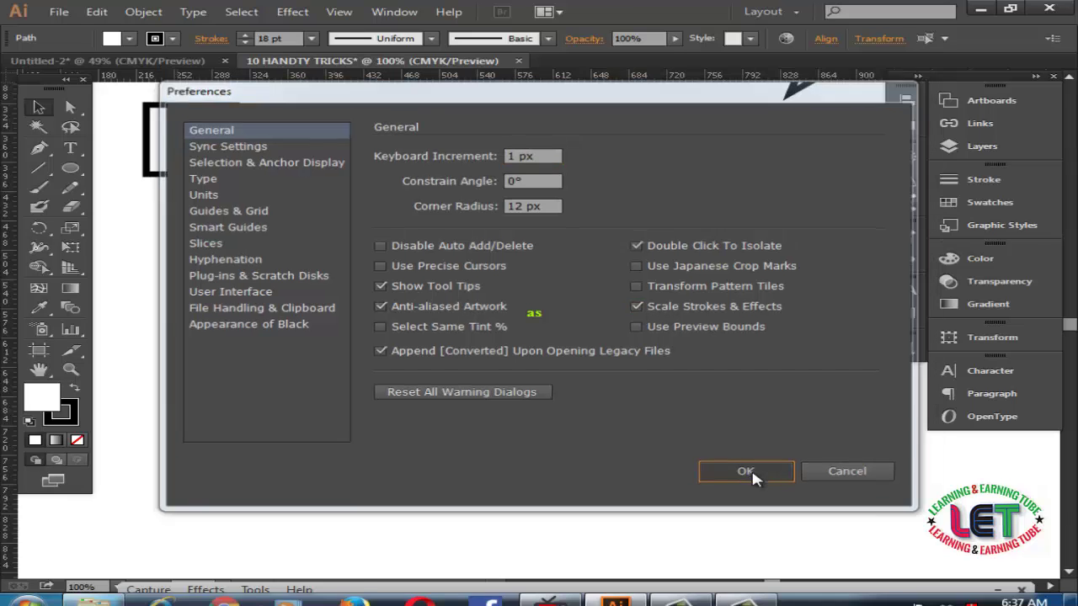
{"action": "left_click", "coordinate": [747, 473]}
{"action": "left_click", "coordinate": [606, 331]}
Select the concentric circles, move them, and enlarge them so their strokes scale too
{"action": "left_click_drag", "start_coordinate": [662, 366], "coordinate": [377, 173]}
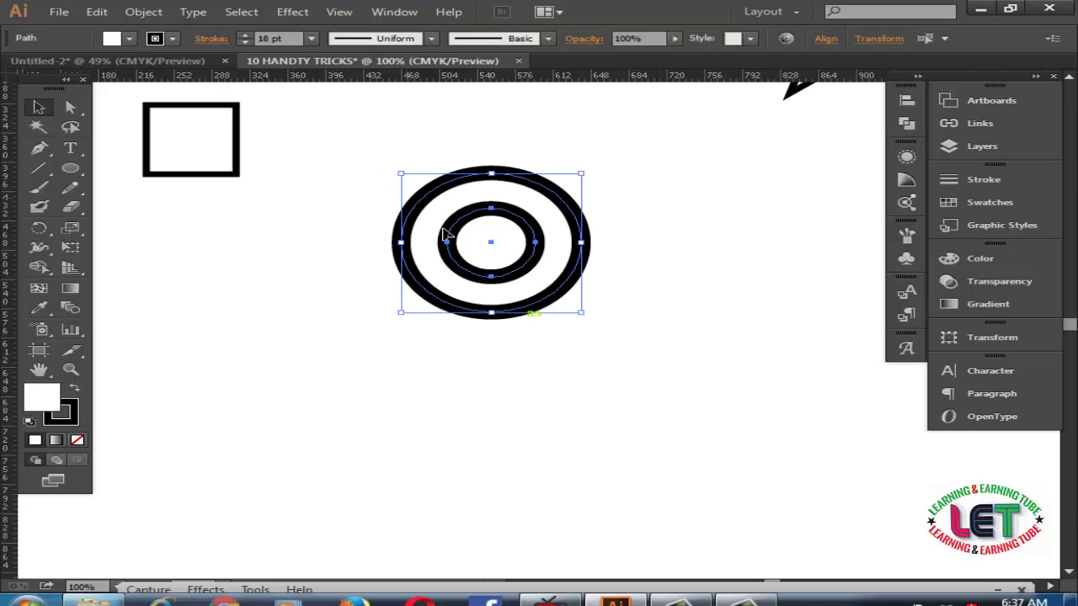
{"action": "left_click_drag", "start_coordinate": [495, 246], "coordinate": [473, 257]}
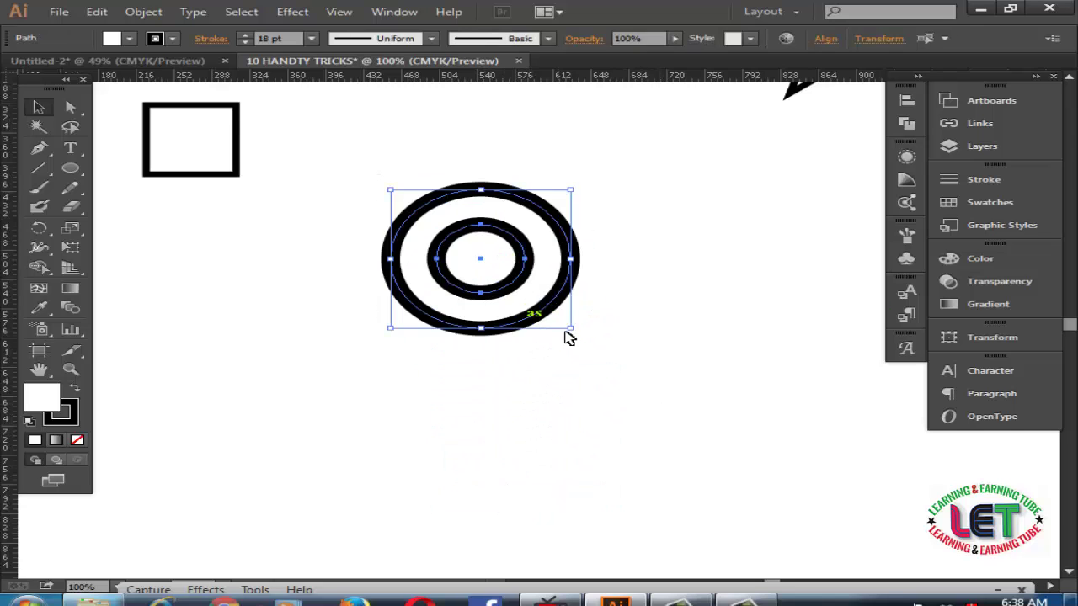
{"action": "left_click_drag", "start_coordinate": [570, 329], "coordinate": [592, 344]}
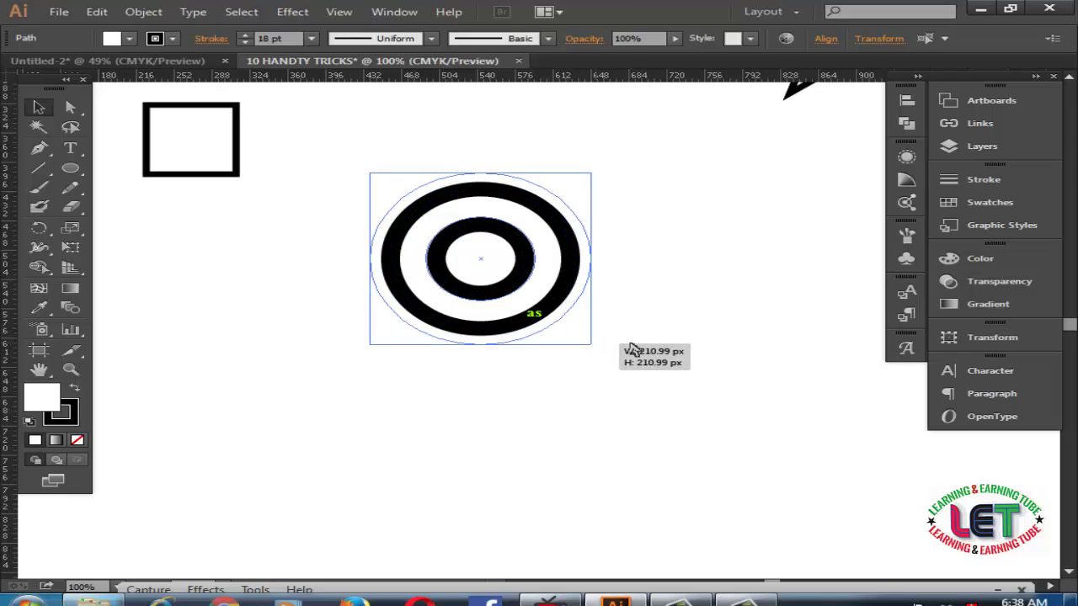
Step the circles' stroke weight up, then back down, ending at 28 pt
{"action": "left_click", "coordinate": [244, 35]}
{"action": "left_click", "coordinate": [244, 35]}
{"action": "left_click", "coordinate": [244, 36]}
{"action": "left_click", "coordinate": [245, 36]}
{"action": "left_click", "coordinate": [245, 35]}
{"action": "left_click", "coordinate": [245, 37]}
{"action": "left_click", "coordinate": [245, 37]}
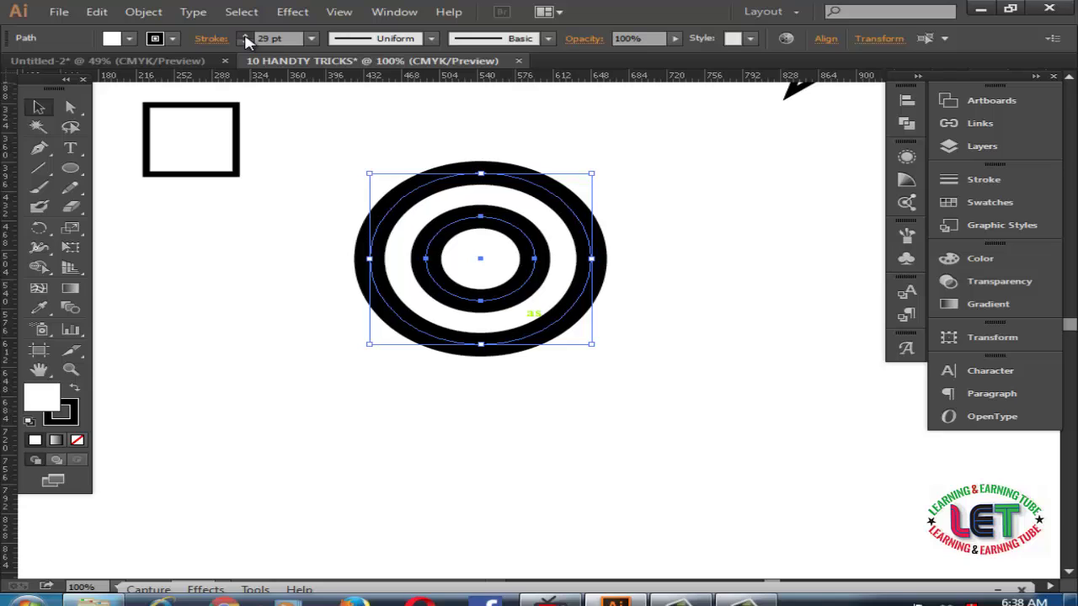
{"action": "left_click", "coordinate": [245, 37]}
{"action": "left_click", "coordinate": [245, 37]}
{"action": "left_click", "coordinate": [245, 37]}
{"action": "left_click", "coordinate": [245, 37]}
{"action": "left_click", "coordinate": [245, 37]}
{"action": "left_click", "coordinate": [245, 37]}
{"action": "left_click", "coordinate": [245, 37]}
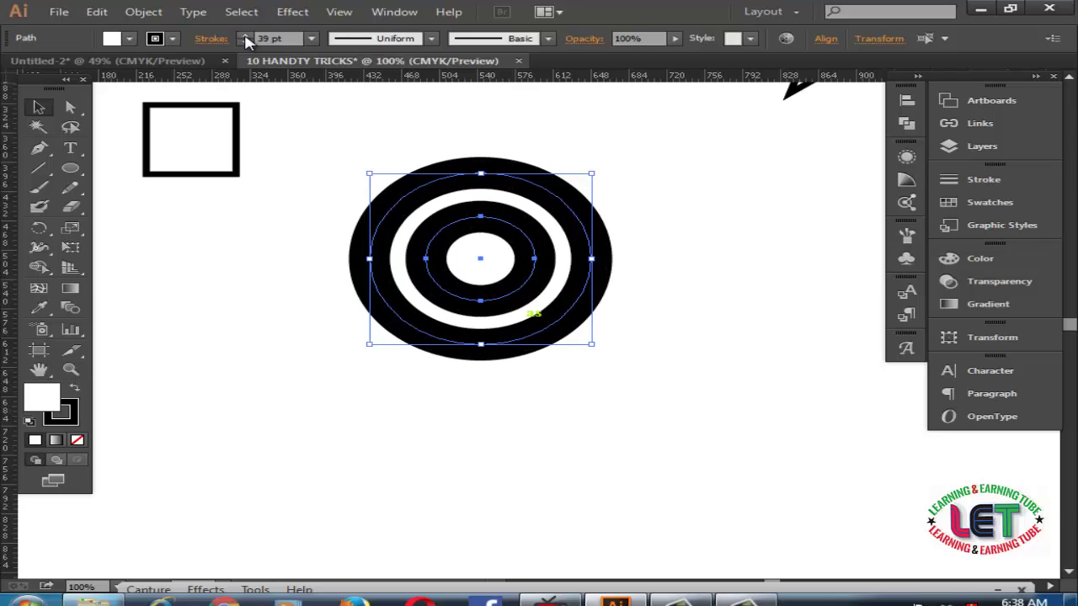
{"action": "left_click", "coordinate": [245, 37]}
{"action": "left_click", "coordinate": [244, 42]}
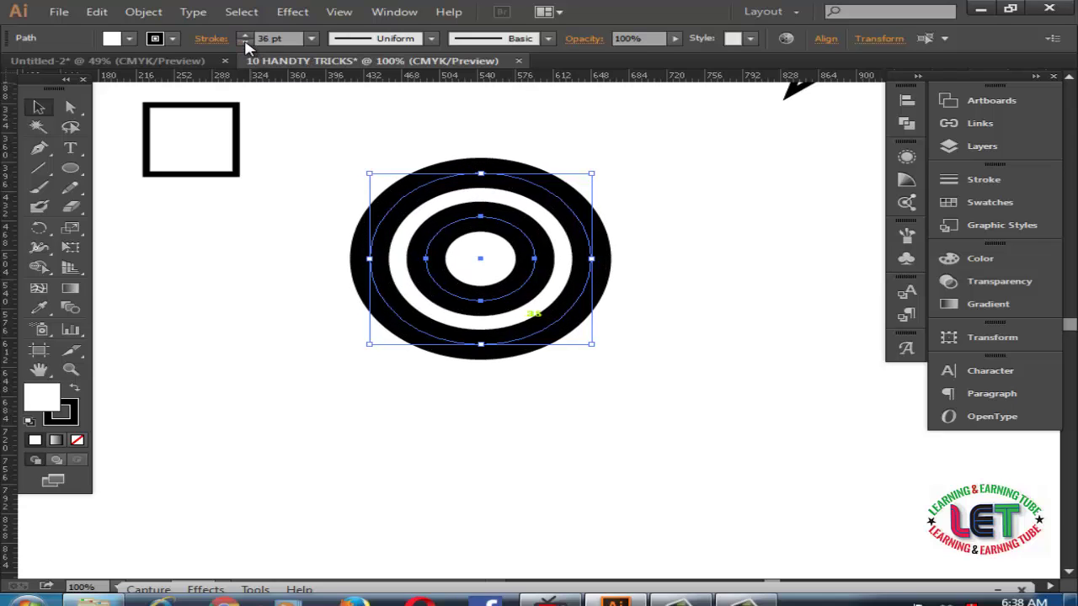
{"action": "left_click", "coordinate": [244, 42]}
{"action": "left_click", "coordinate": [244, 42]}
{"action": "left_click", "coordinate": [244, 42]}
{"action": "left_click", "coordinate": [244, 42]}
{"action": "left_click", "coordinate": [244, 43]}
{"action": "left_click", "coordinate": [244, 42]}
{"action": "left_click", "coordinate": [244, 43]}
{"action": "left_click", "coordinate": [244, 42]}
{"action": "left_click", "coordinate": [244, 42]}
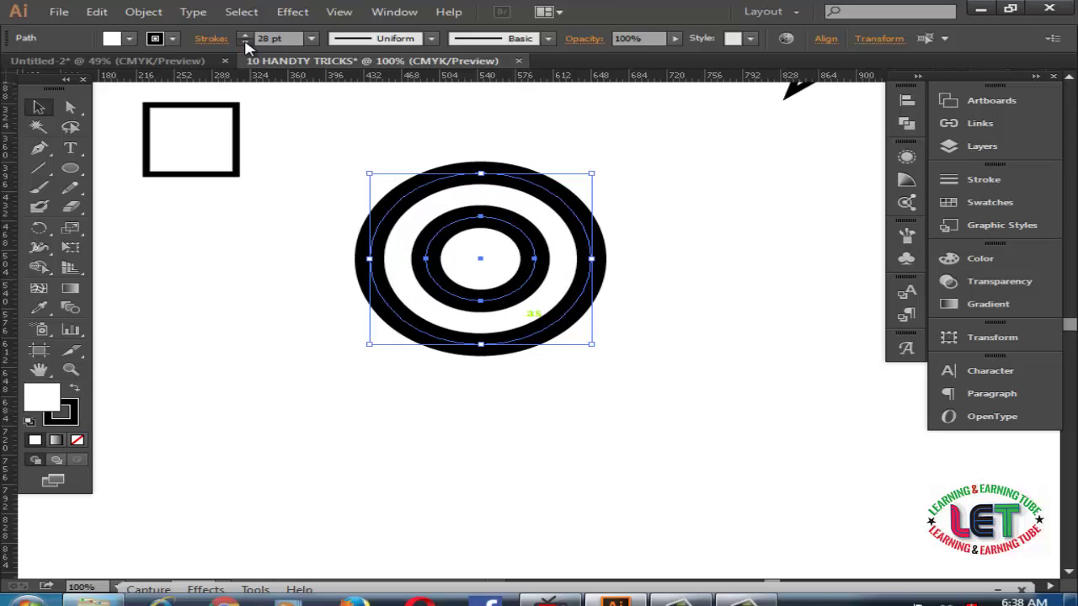
{"action": "left_click", "coordinate": [244, 42]}
{"action": "left_click", "coordinate": [244, 42]}
{"action": "left_click", "coordinate": [244, 42]}
{"action": "left_click", "coordinate": [244, 43]}
{"action": "left_click", "coordinate": [244, 42]}
{"action": "left_click", "coordinate": [244, 42]}
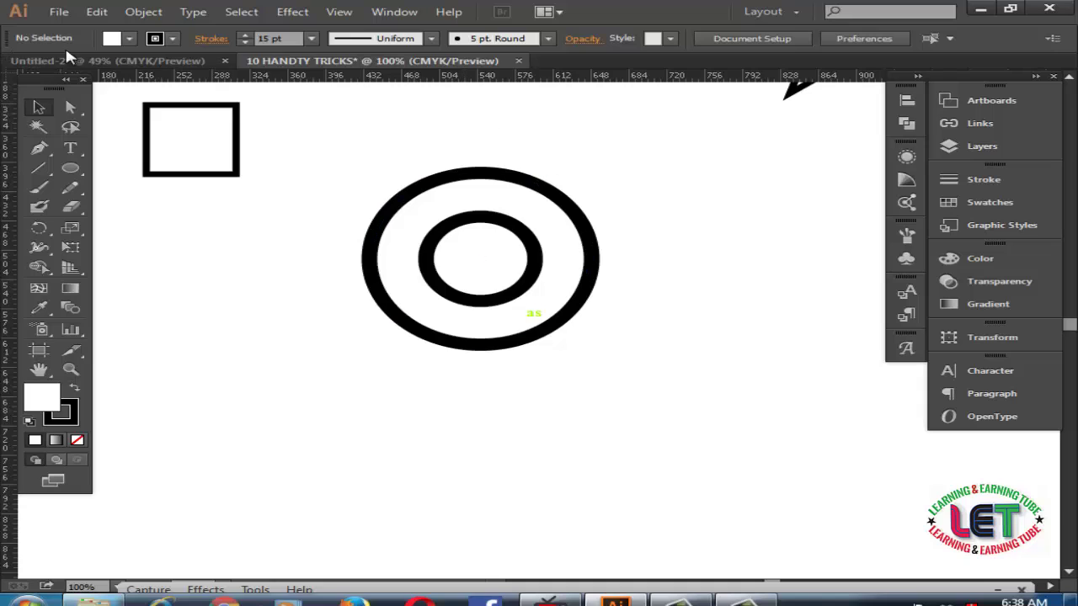
{"action": "left_click", "coordinate": [110, 63]}
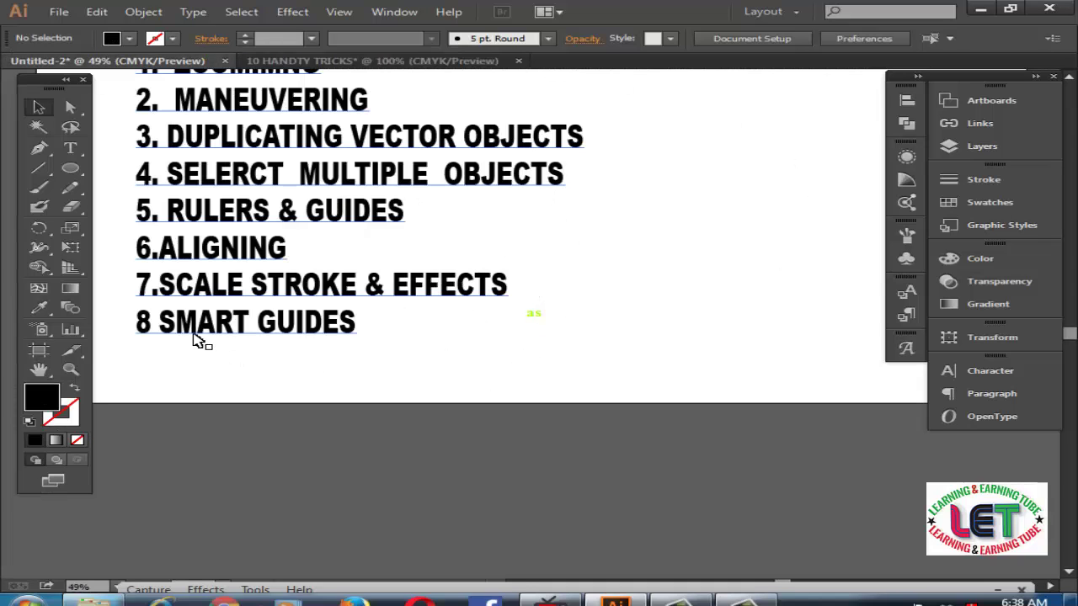
{"action": "left_click", "coordinate": [407, 66]}
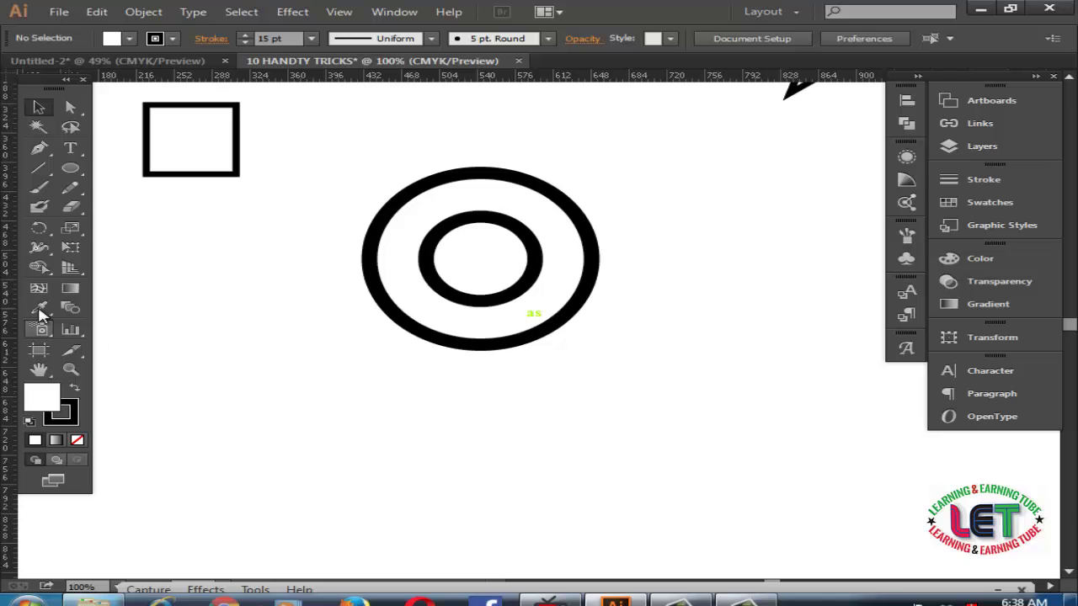
Drag ruler guides onto the outer circle's left, right, top and bottom edges
{"action": "left_click_drag", "start_coordinate": [13, 307], "coordinate": [362, 310]}
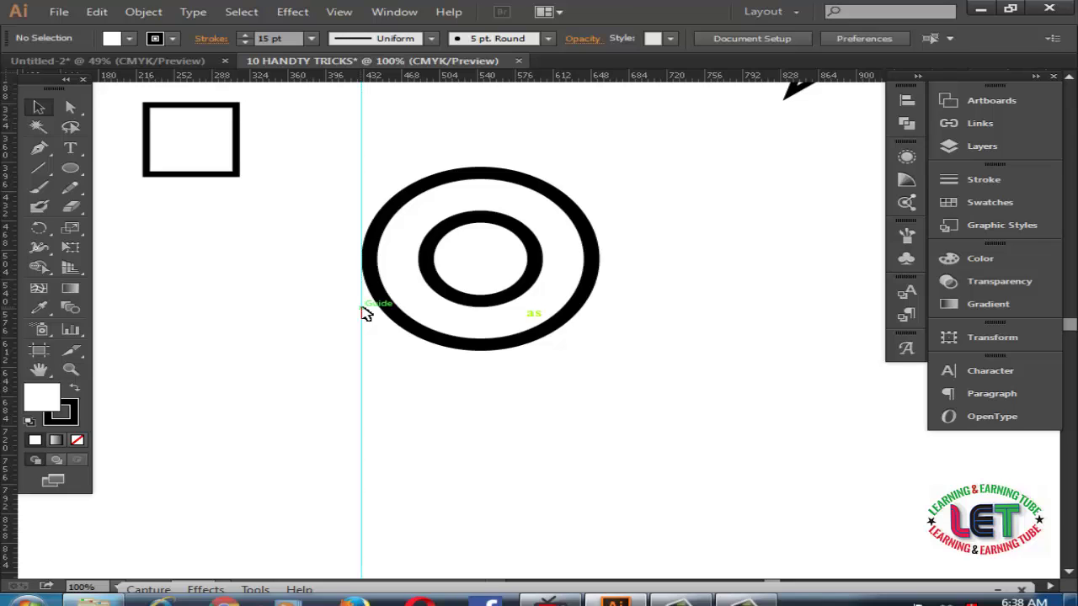
{"action": "left_click_drag", "start_coordinate": [10, 320], "coordinate": [599, 303]}
{"action": "left_click_drag", "start_coordinate": [439, 78], "coordinate": [443, 168]}
{"action": "left_click_drag", "start_coordinate": [441, 78], "coordinate": [454, 351]}
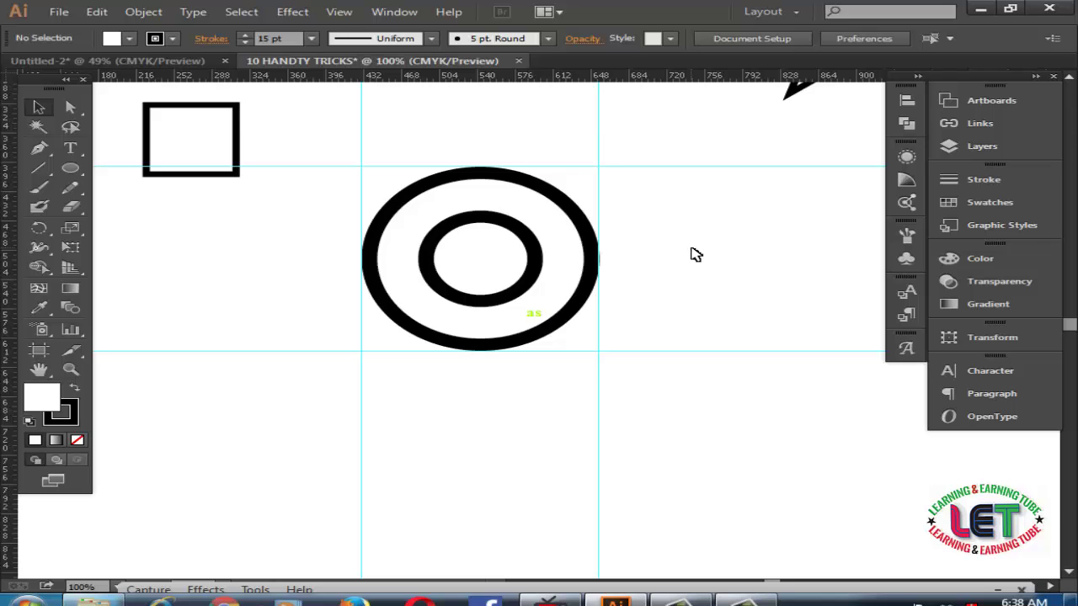
Draw a small circle above the rings with the Ellipse Tool
{"action": "left_click", "coordinate": [69, 168]}
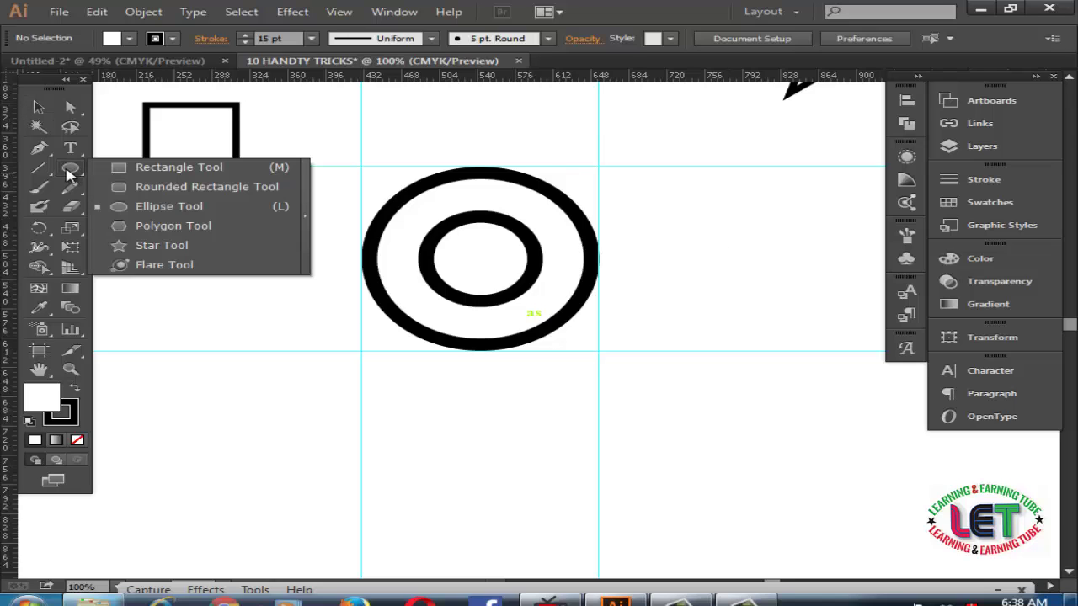
{"action": "left_click", "coordinate": [137, 206]}
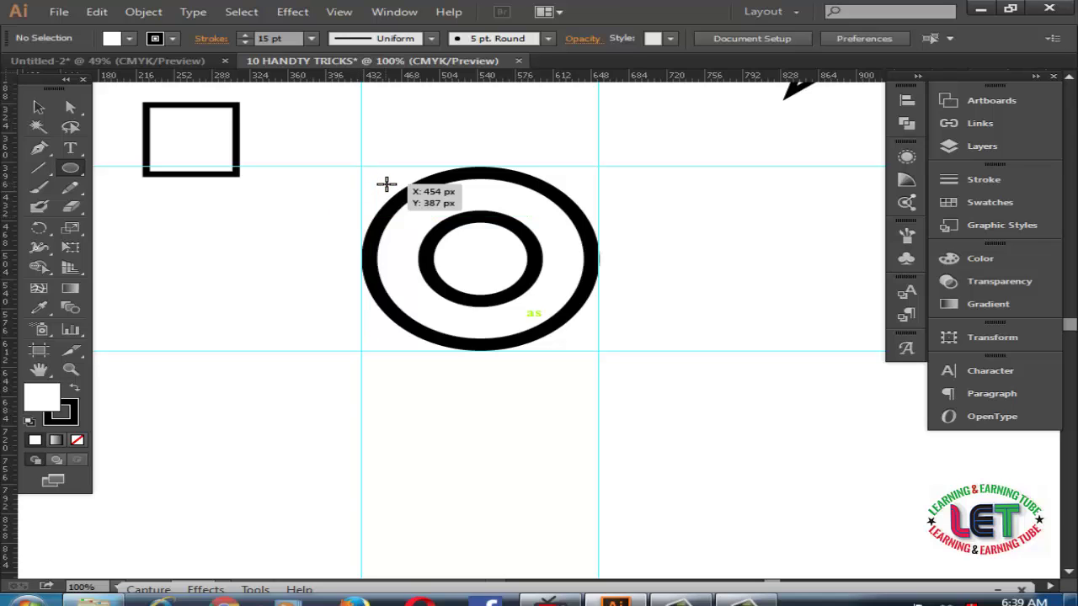
{"action": "left_click_drag", "start_coordinate": [386, 183], "coordinate": [404, 201]}
{"action": "left_click", "coordinate": [38, 107]}
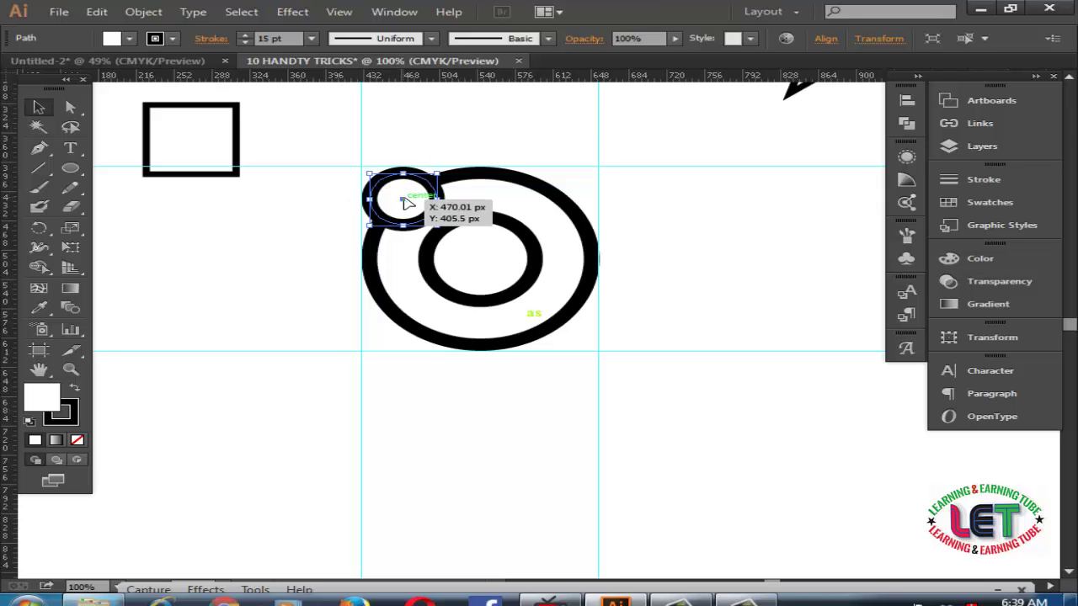
Place copies of the small circle on the guide crossings, then return to Untitled-2
{"action": "left_click_drag", "start_coordinate": [403, 203], "coordinate": [571, 338]}
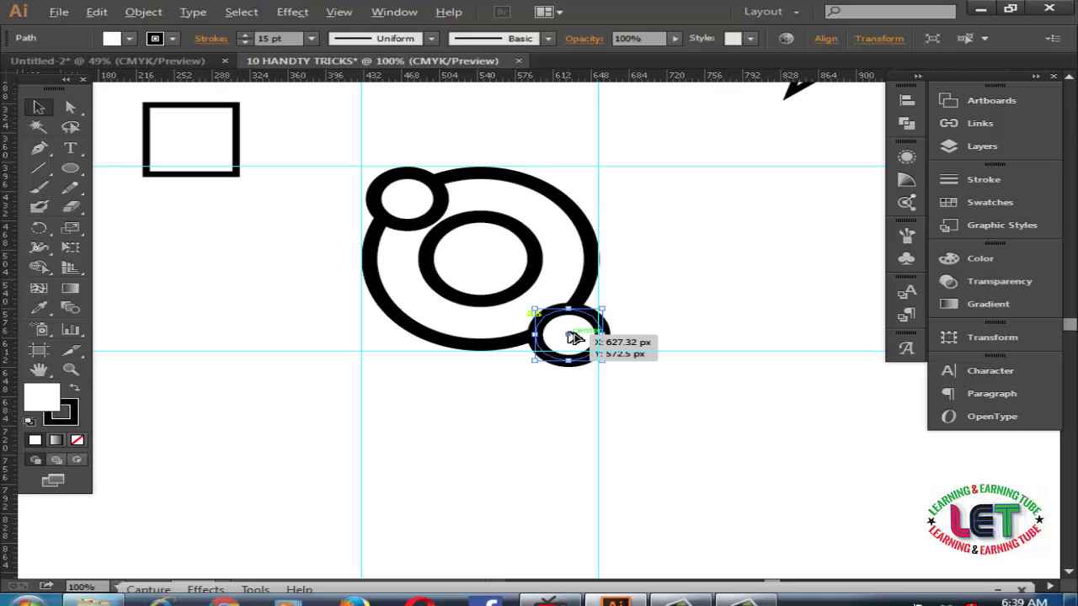
{"action": "left_click_drag", "start_coordinate": [572, 338], "coordinate": [385, 343]}
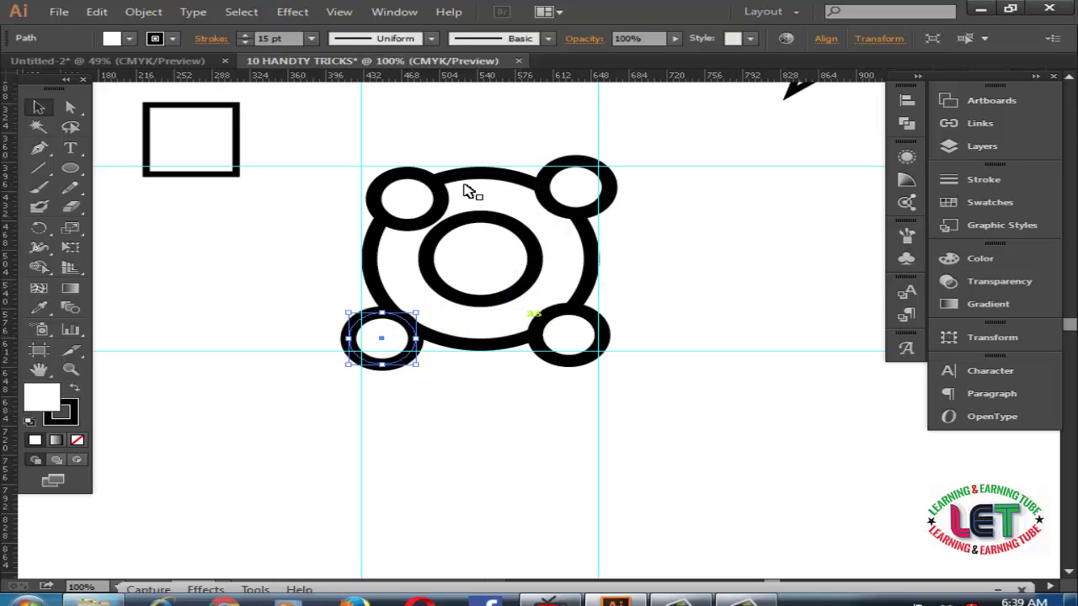
{"action": "left_click_drag", "start_coordinate": [403, 176], "coordinate": [384, 169]}
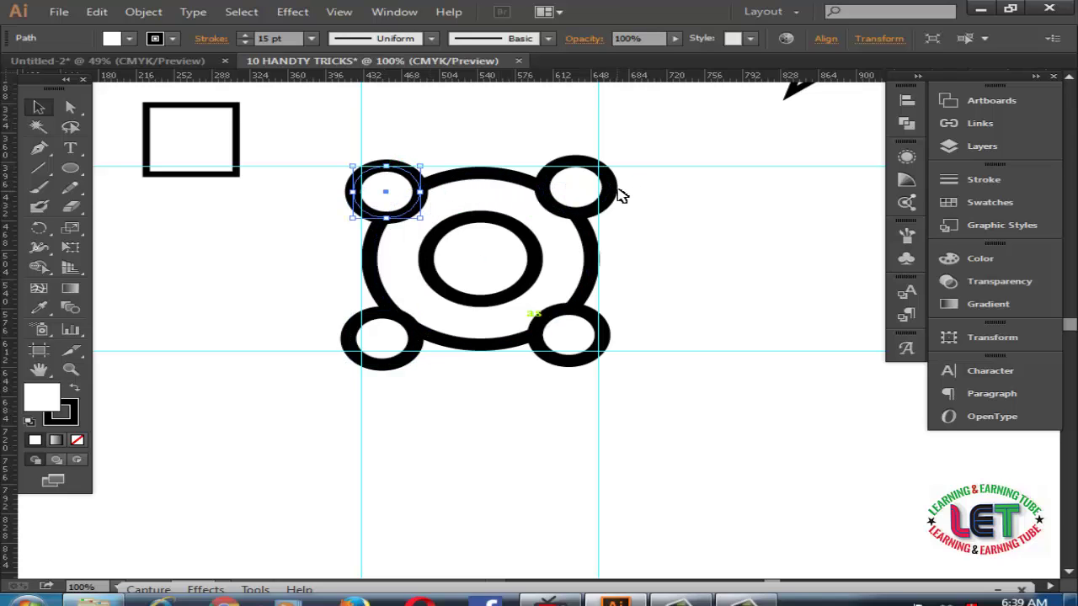
{"action": "left_click_drag", "start_coordinate": [613, 191], "coordinate": [612, 194]}
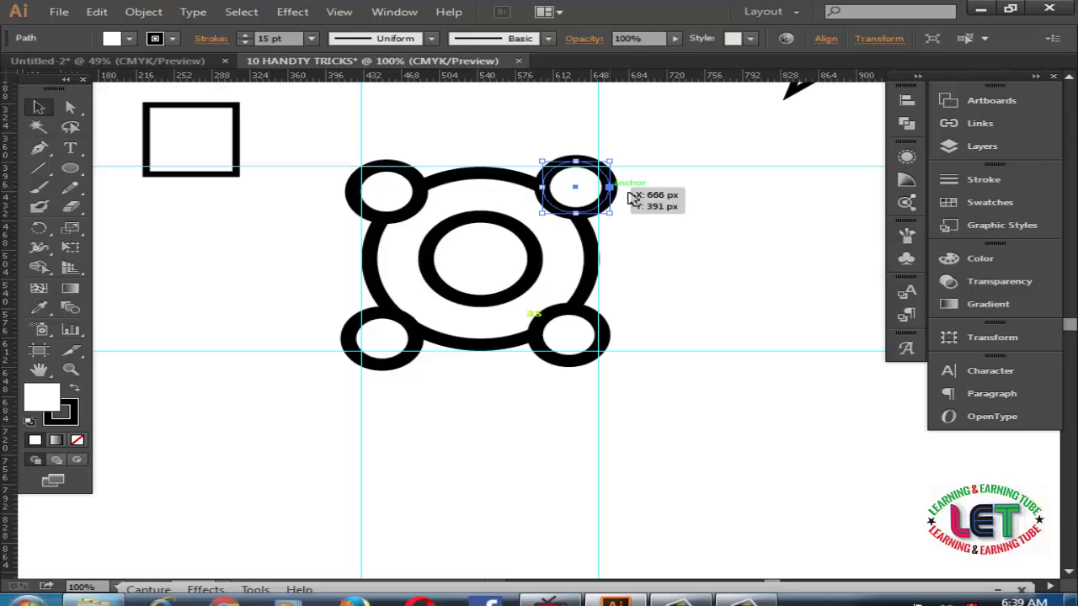
{"action": "left_click", "coordinate": [726, 227]}
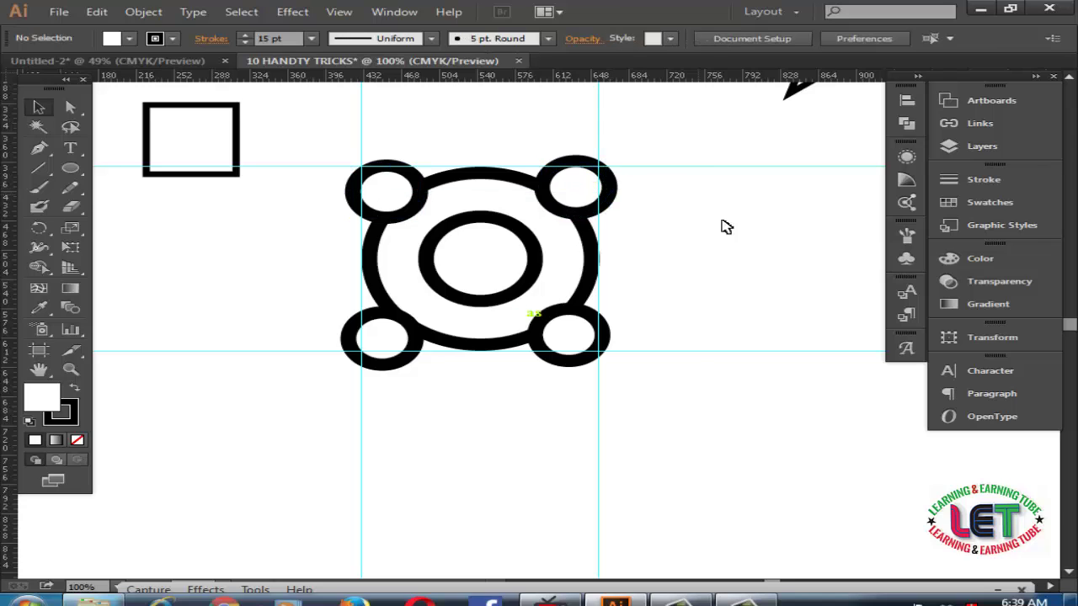
{"action": "left_click", "coordinate": [179, 61]}
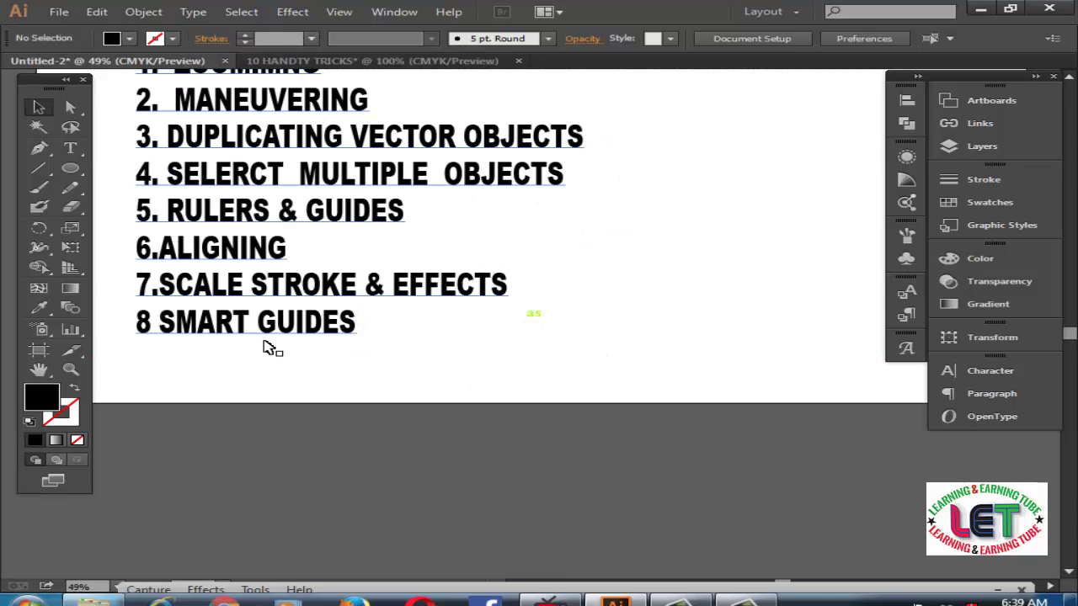
Switch back to the 10 HANDY TRICKS document with Ctrl+Tab
{"action": "key", "text": "ctrl+Tab"}
{"action": "key", "text": "z"}
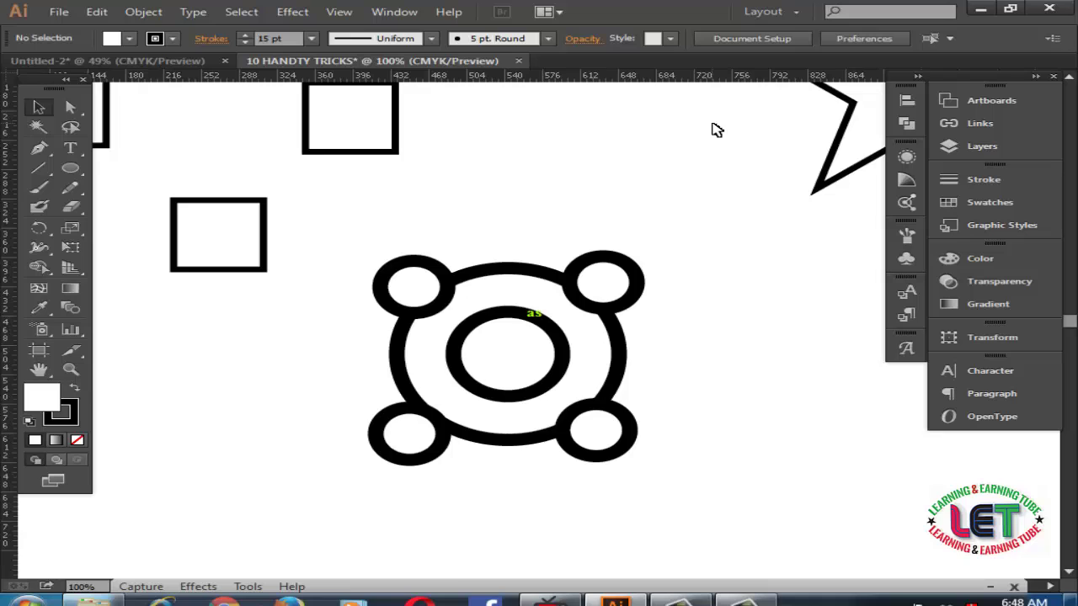
Show the grid over the artboard with Ctrl+" and head into Edit > Preferences
{"action": "key", "text": "ctrl+apostrophe"}
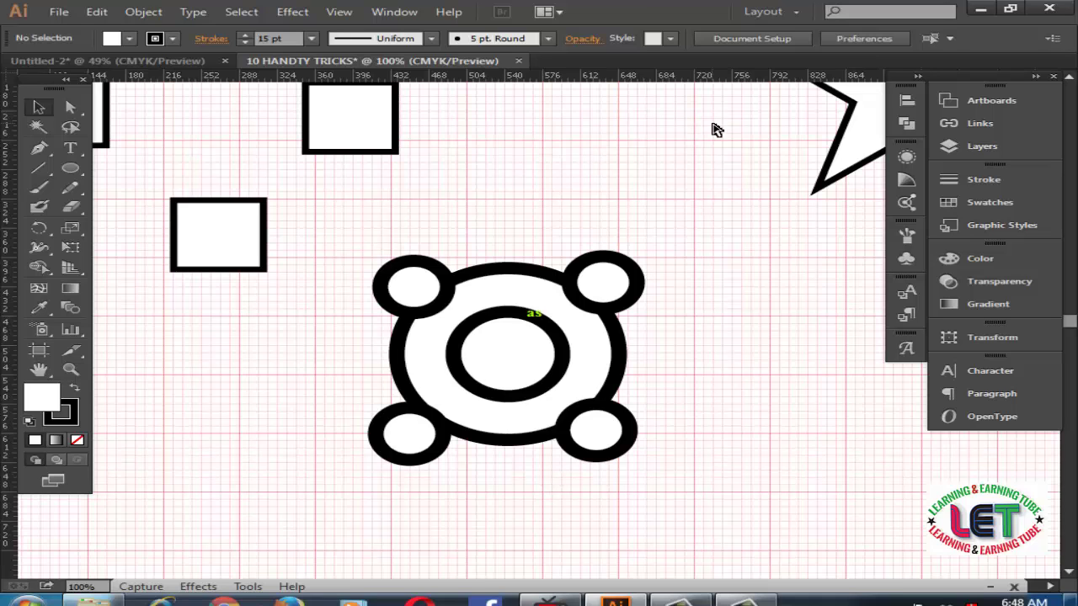
{"action": "left_click", "coordinate": [91, 13]}
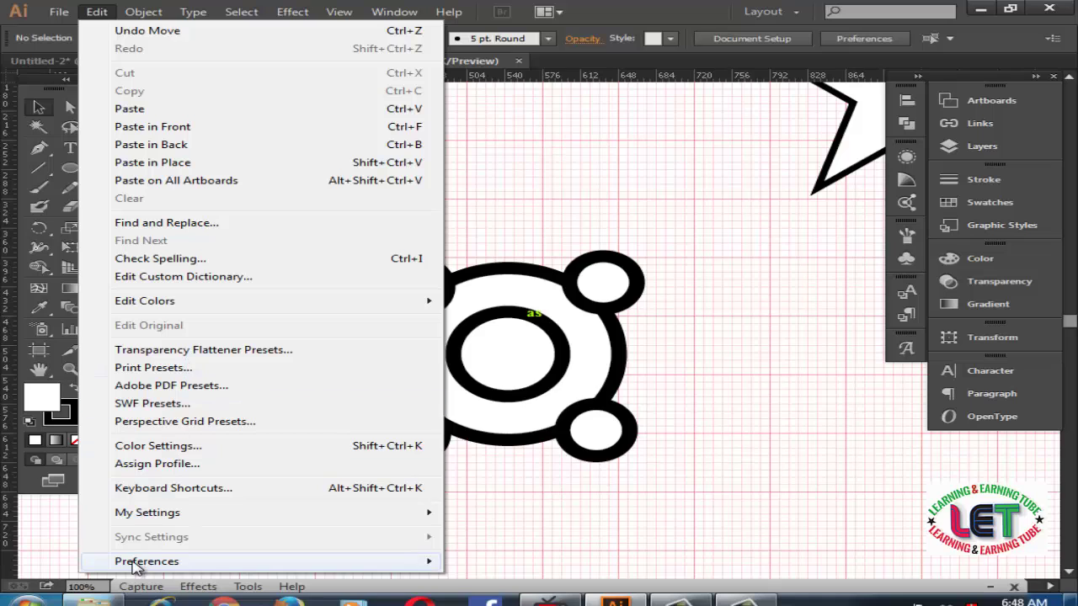
{"action": "mouse_move", "coordinate": [131, 564]}
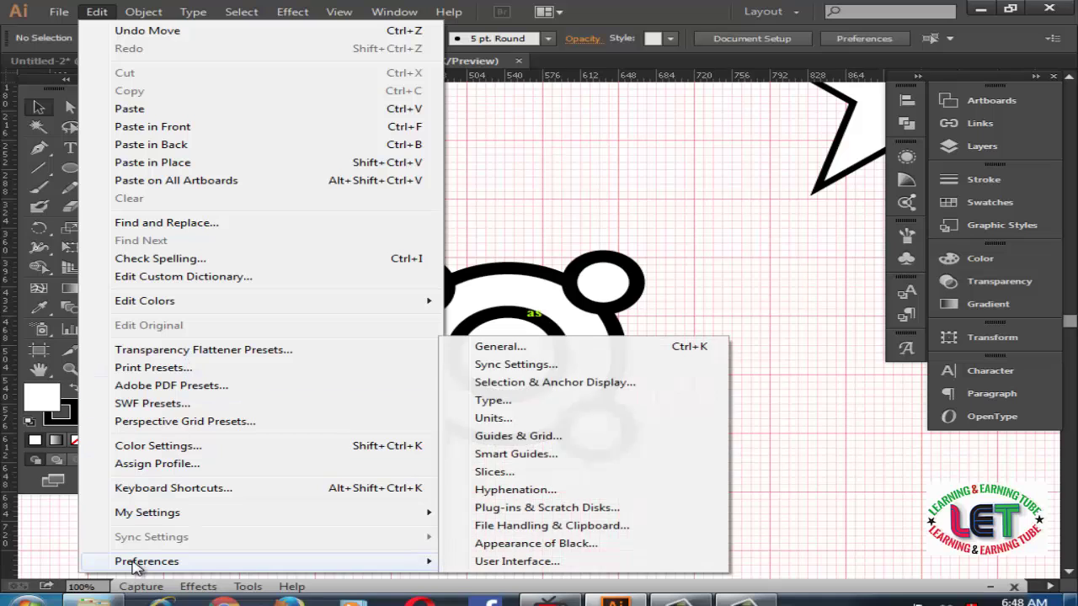
In Guides & Grid preferences, set both guide and grid colour to Green, keeping Lines style
{"action": "left_click", "coordinate": [540, 439]}
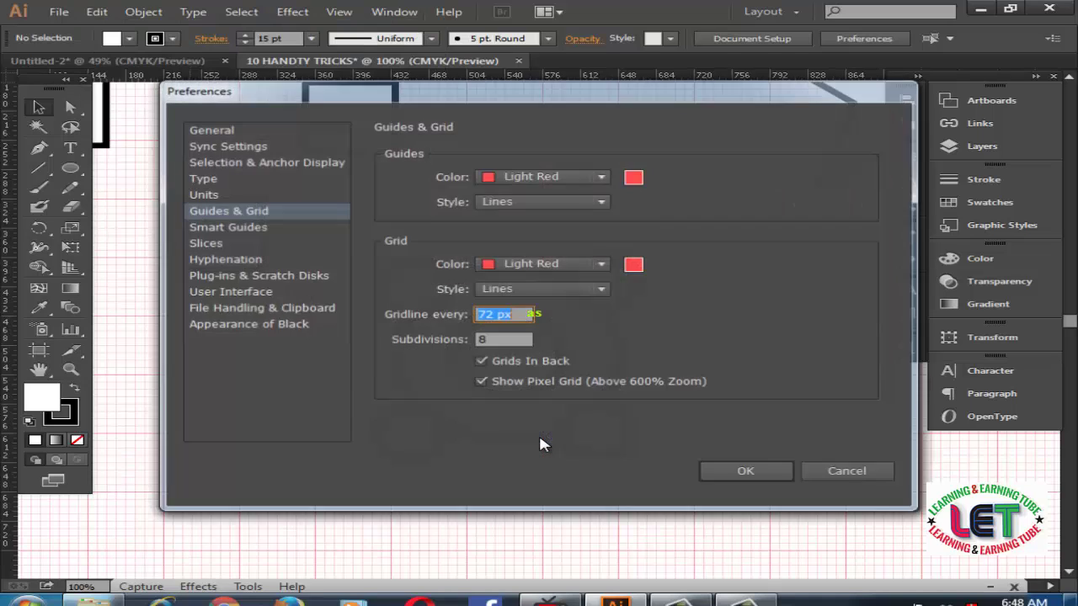
{"action": "left_click_drag", "start_coordinate": [562, 98], "coordinate": [582, 97]}
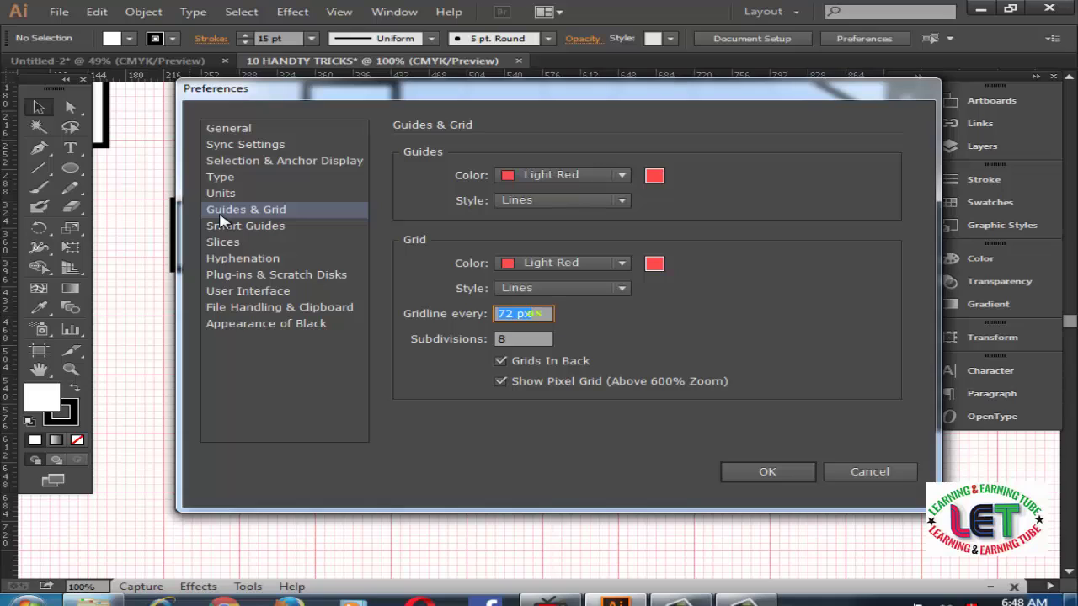
{"action": "left_click", "coordinate": [622, 177]}
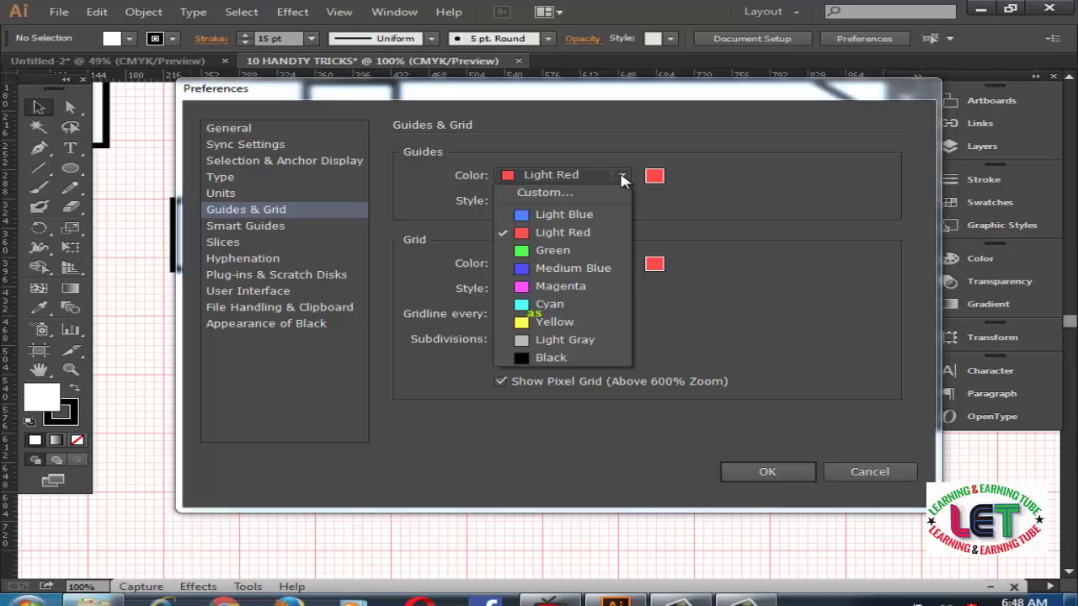
{"action": "left_click", "coordinate": [552, 250]}
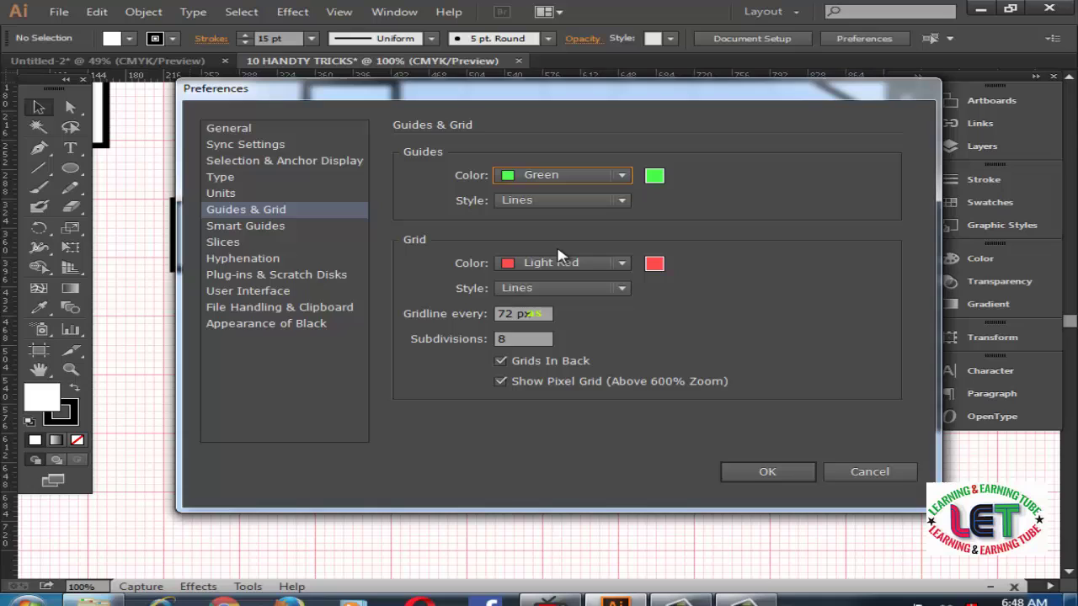
{"action": "left_click", "coordinate": [620, 201]}
{"action": "left_click", "coordinate": [621, 203]}
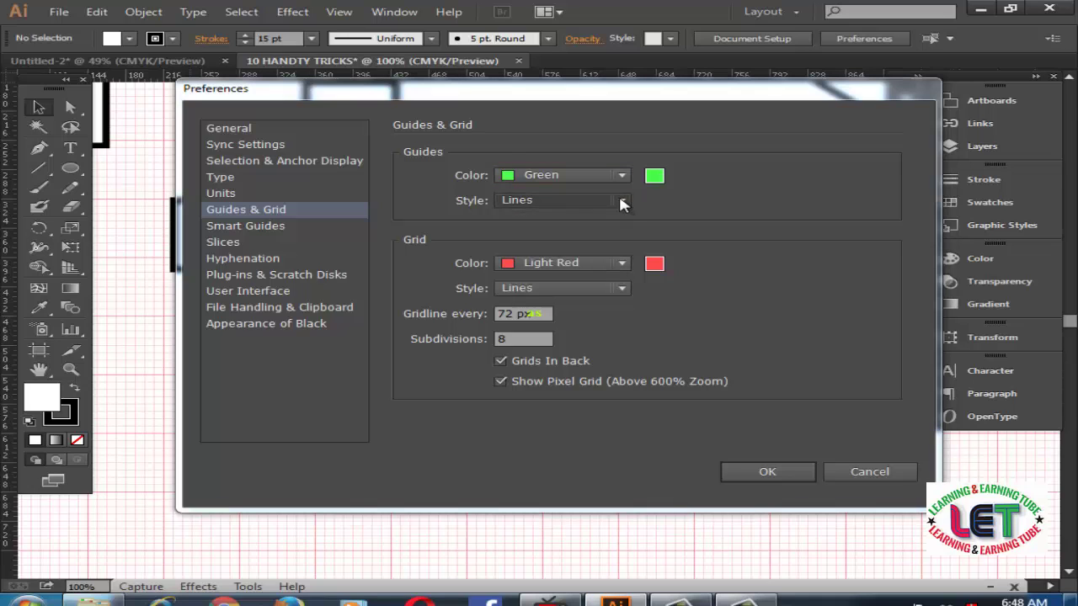
{"action": "left_click", "coordinate": [623, 265]}
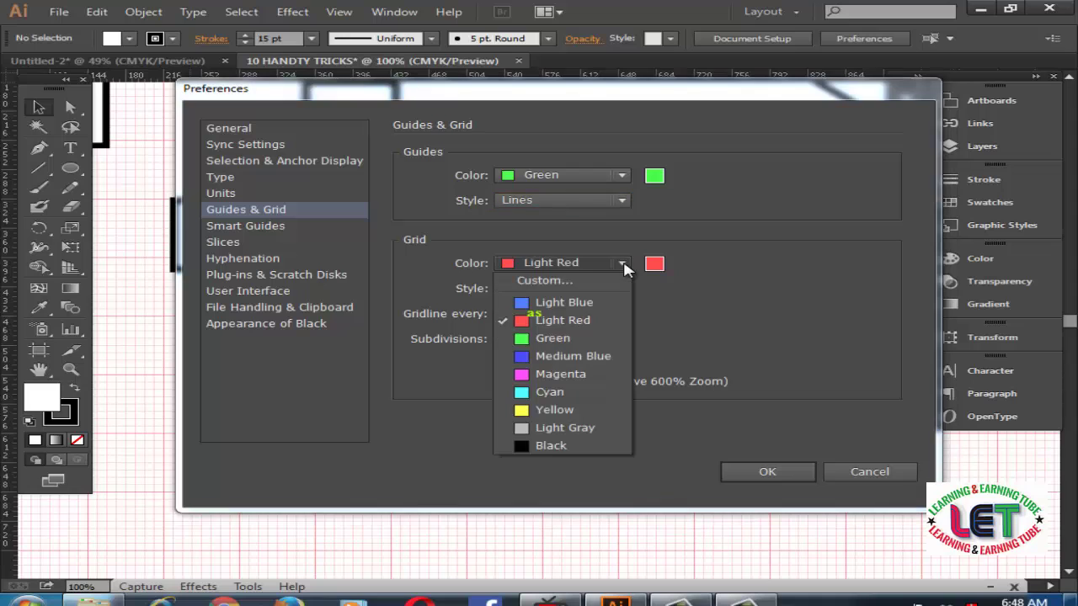
{"action": "left_click", "coordinate": [556, 340]}
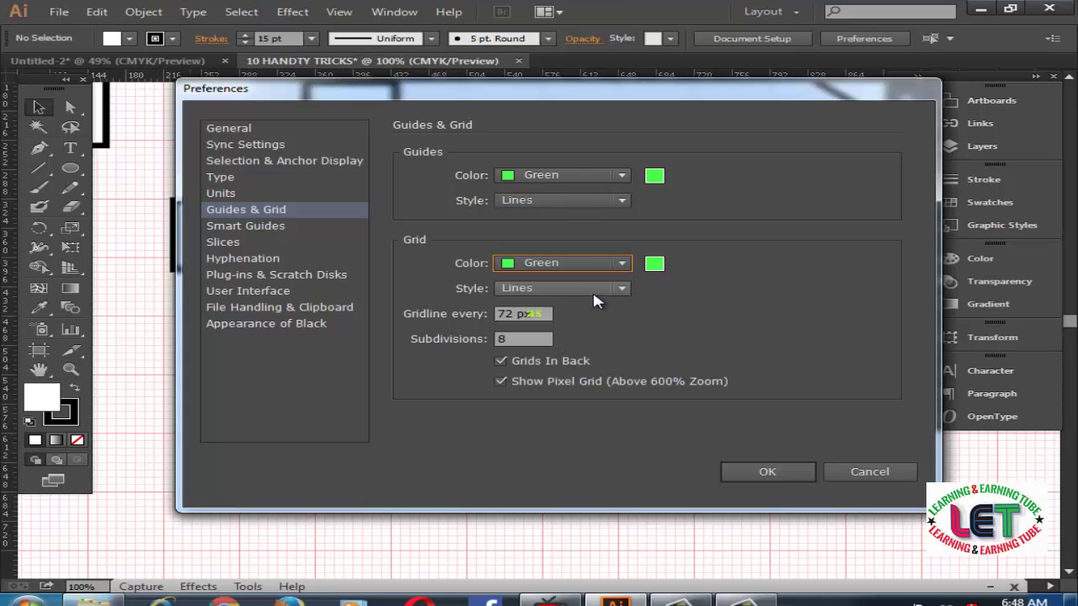
{"action": "left_click", "coordinate": [618, 289]}
{"action": "left_click", "coordinate": [590, 308]}
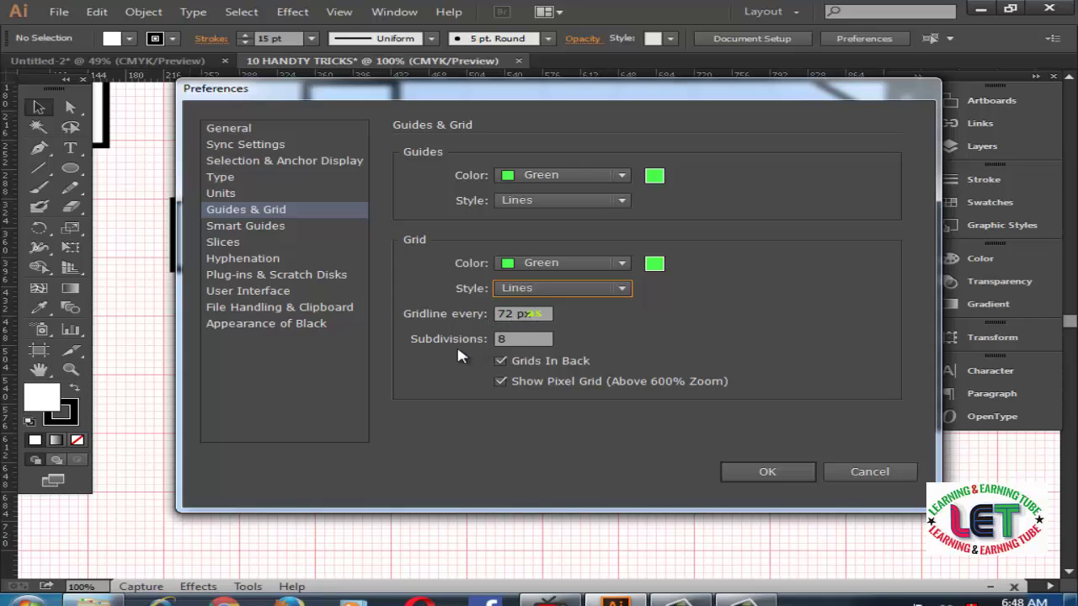
{"action": "left_click", "coordinate": [760, 470]}
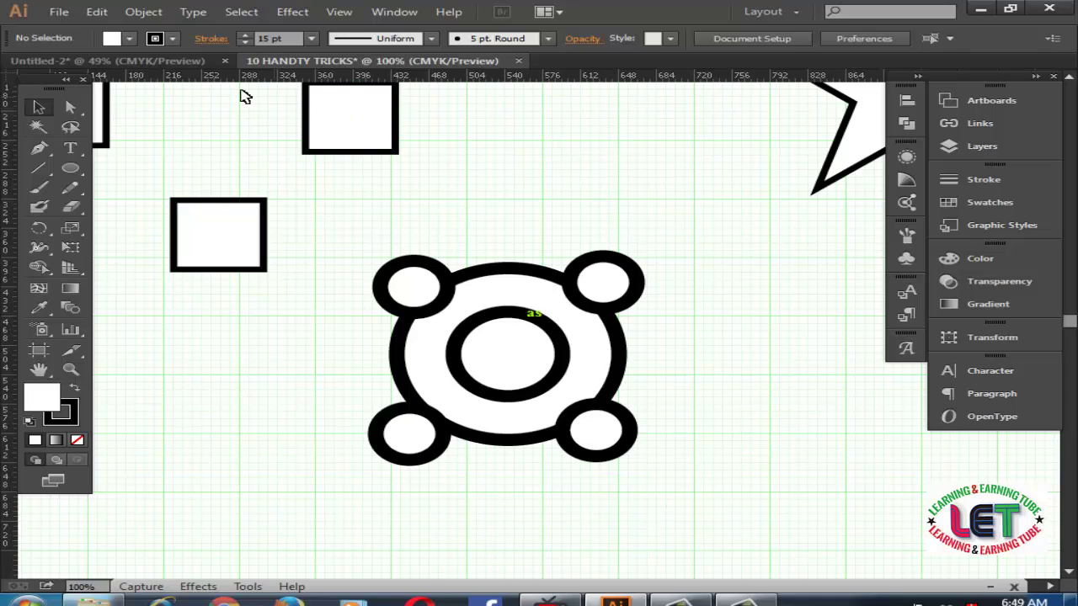
Switch to the Untitled-2 document showing the numbered tricks list
{"action": "left_click", "coordinate": [184, 66]}
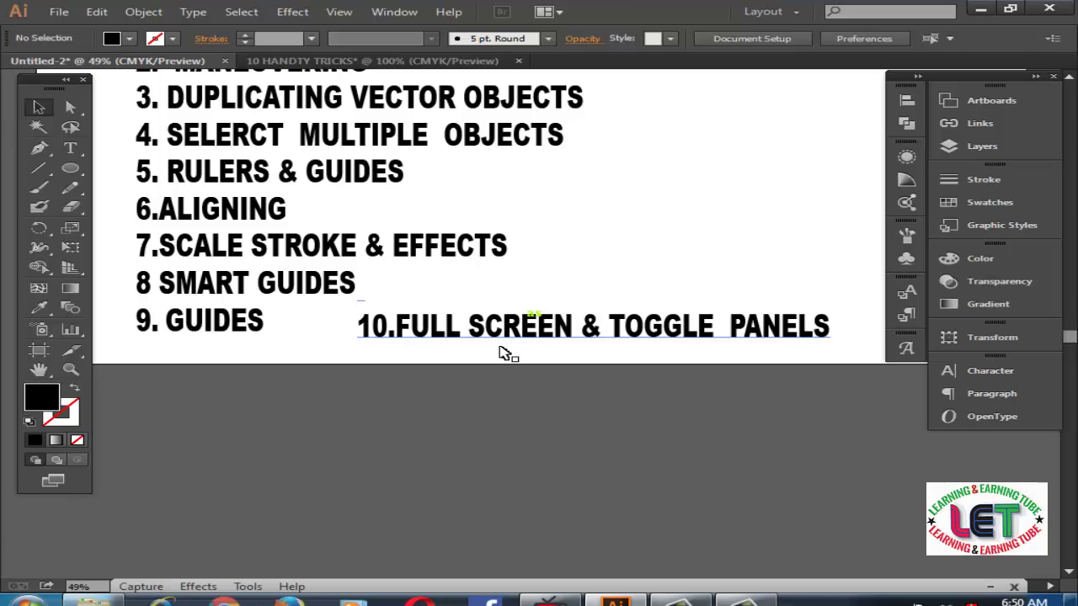
Nudge the '10.FULL SCREEN & TOGGLE PANELS' line slightly left, deselect it, and return to 10 HANDY TRICKS
{"action": "left_click_drag", "start_coordinate": [527, 334], "coordinate": [520, 334]}
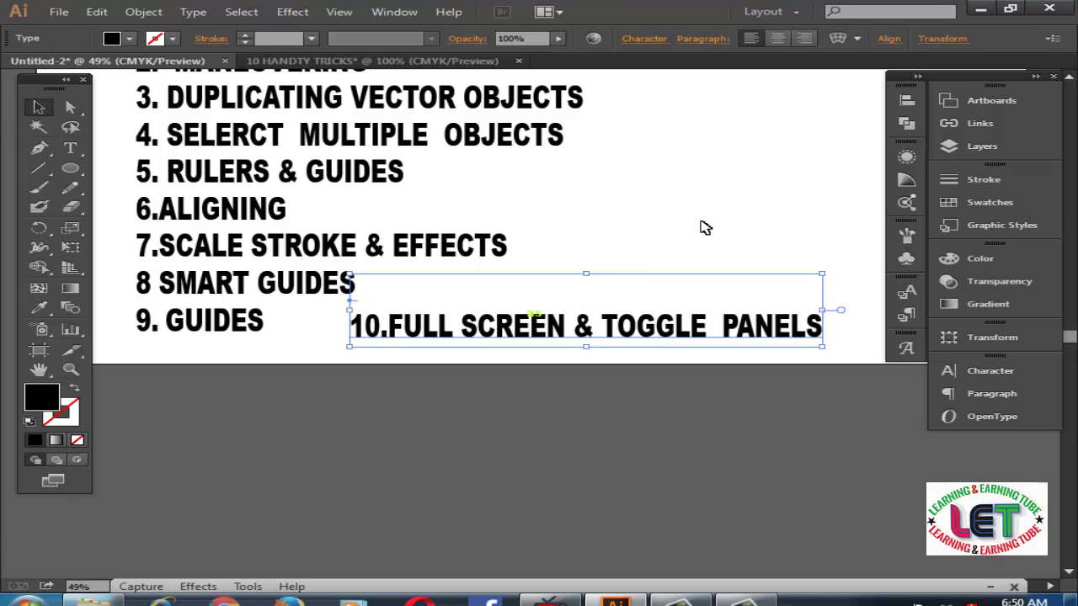
{"action": "left_click", "coordinate": [705, 229]}
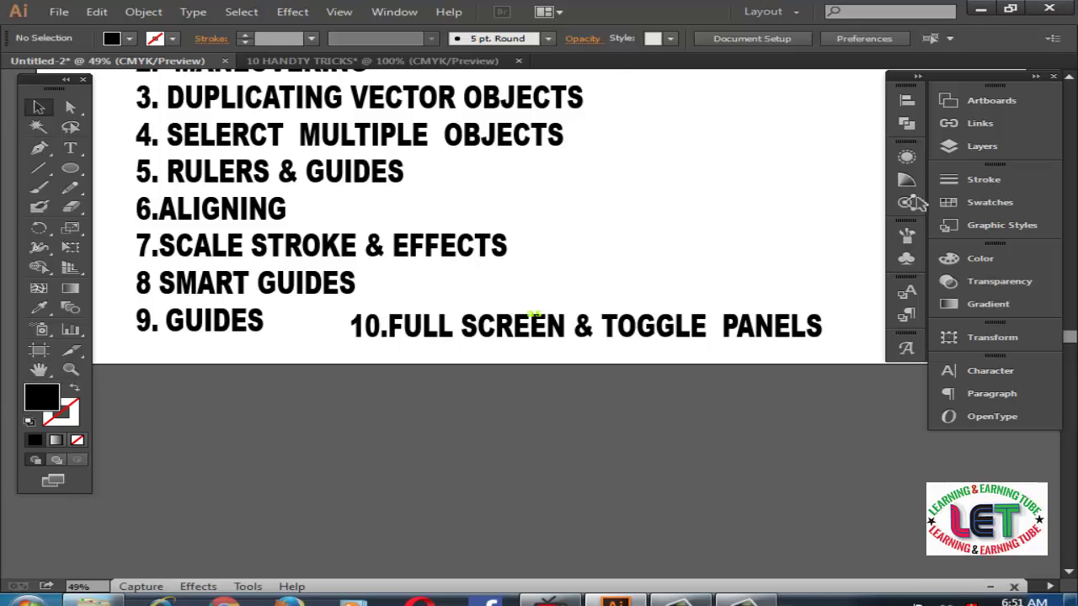
{"action": "key", "text": "ctrl+Tab"}
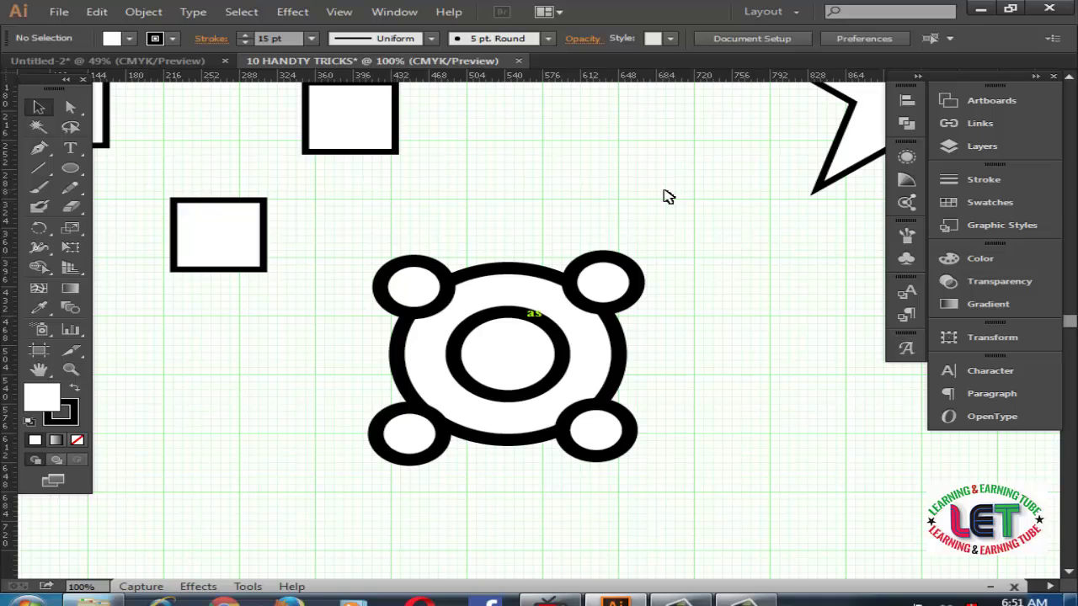
Cycle through the full screen modes with F and back to normal screen mode
{"action": "key", "text": "f"}
{"action": "key", "text": "f"}
{"action": "key", "text": "f"}
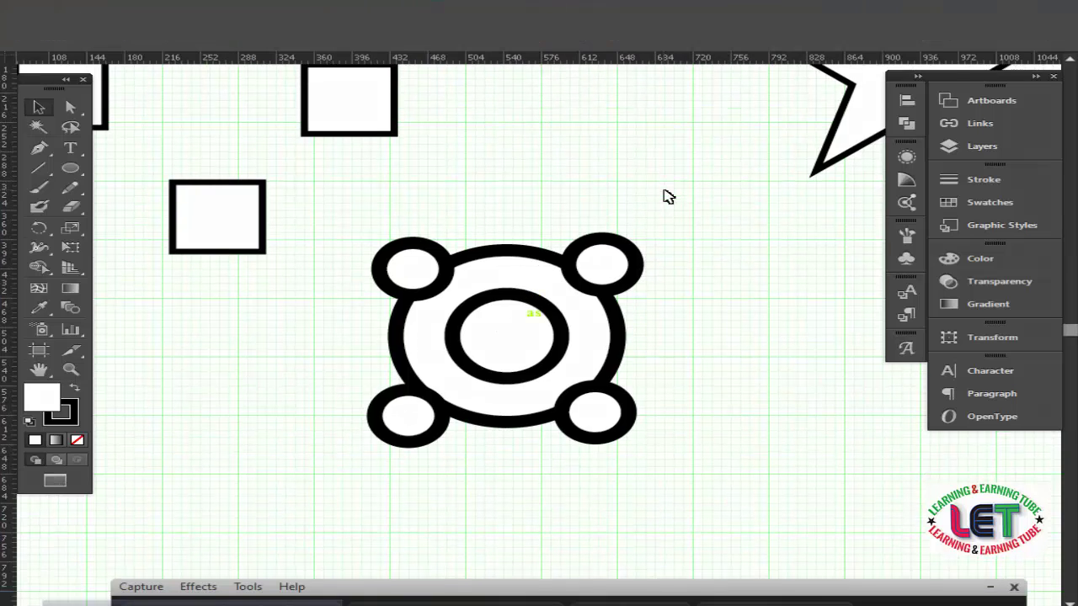
{"action": "key", "text": "f"}
{"action": "key", "text": "f"}
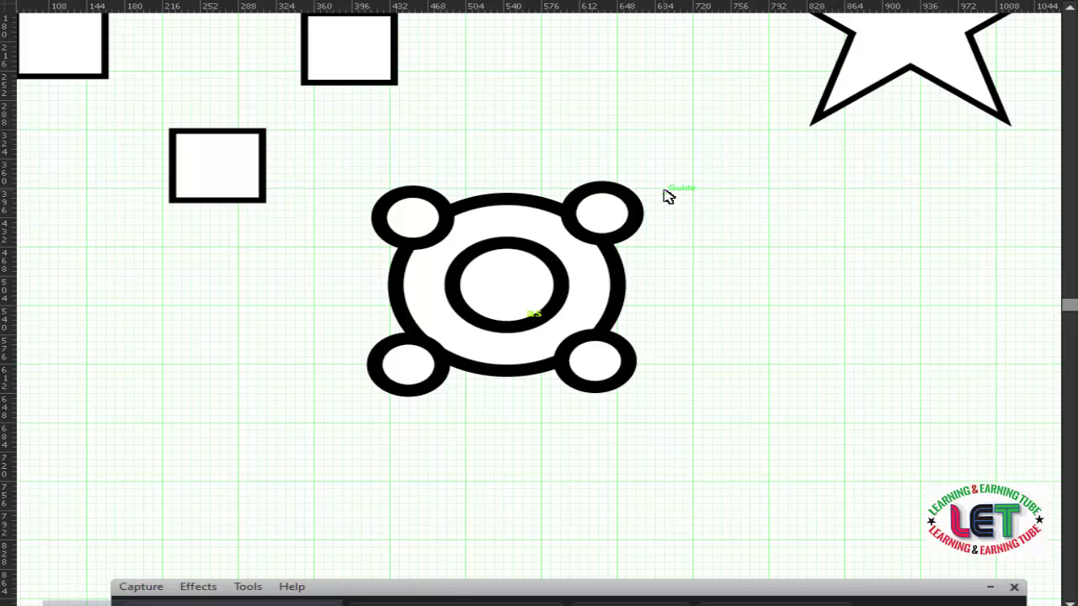
{"action": "key", "text": "f"}
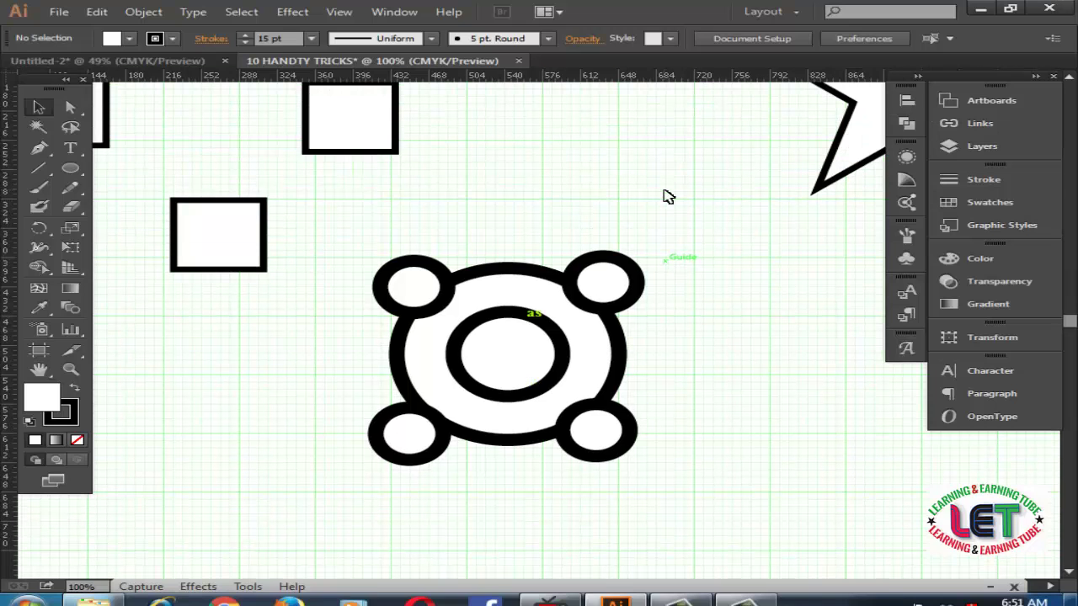
Return to the 10 HANDY TRICKS document and hide all panels with Tab
{"action": "key", "text": "ctrl+Tab"}
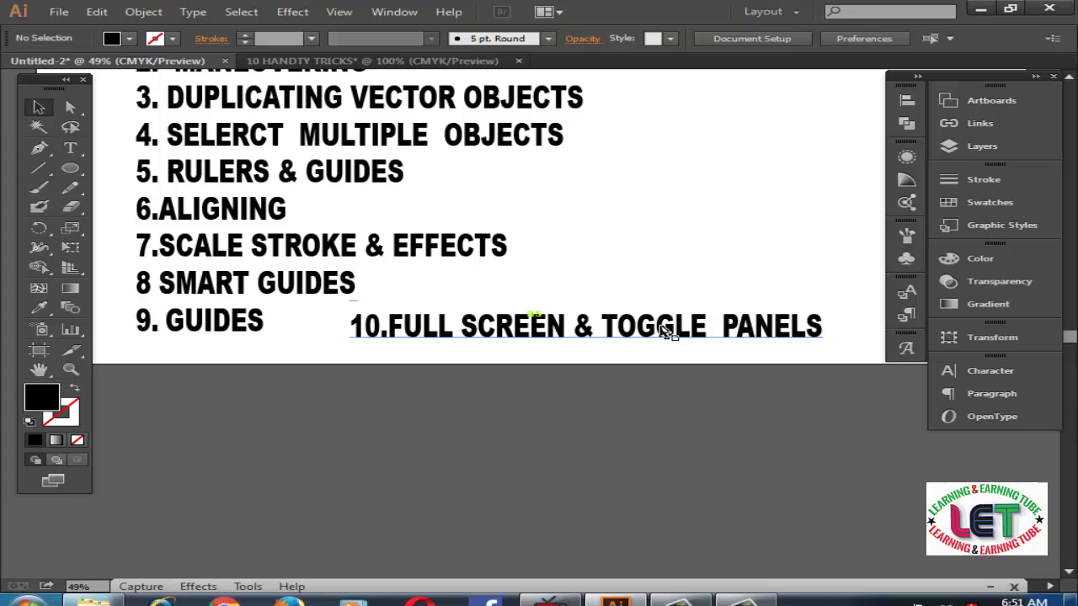
{"action": "left_click", "coordinate": [402, 61]}
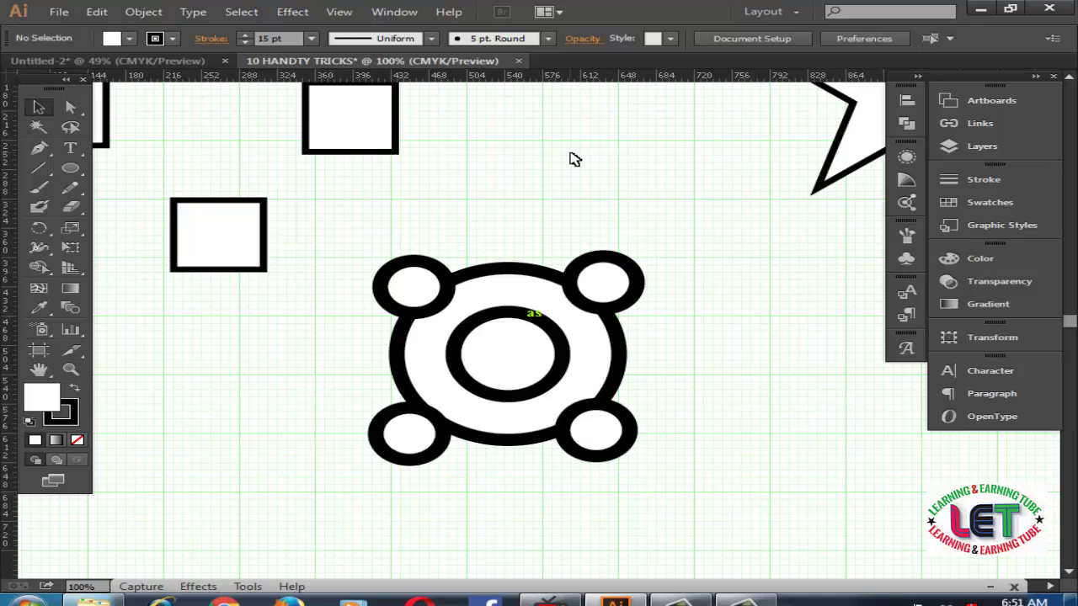
{"action": "key", "text": "Tab"}
{"action": "key", "text": "Tab"}
{"action": "key", "text": "Tab"}
{"action": "key", "text": "Tab"}
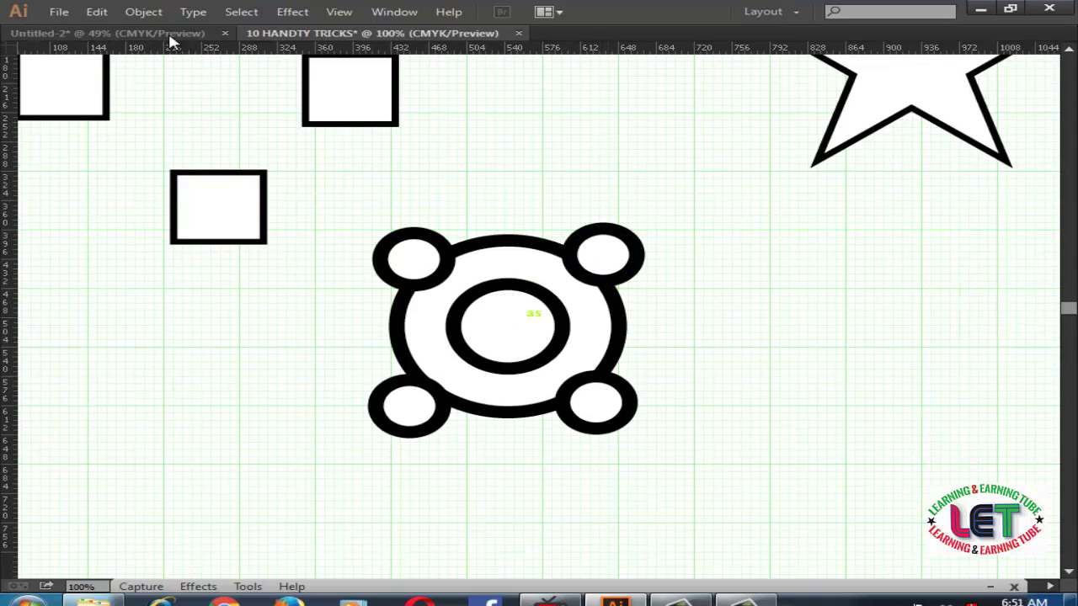
Switch to the Untitled-2 slide and scroll through its tricks list down to item 10
{"action": "left_click", "coordinate": [126, 33]}
{"action": "scroll", "coordinate": [610, 223], "scroll_direction": "up", "scroll_amount": 4}
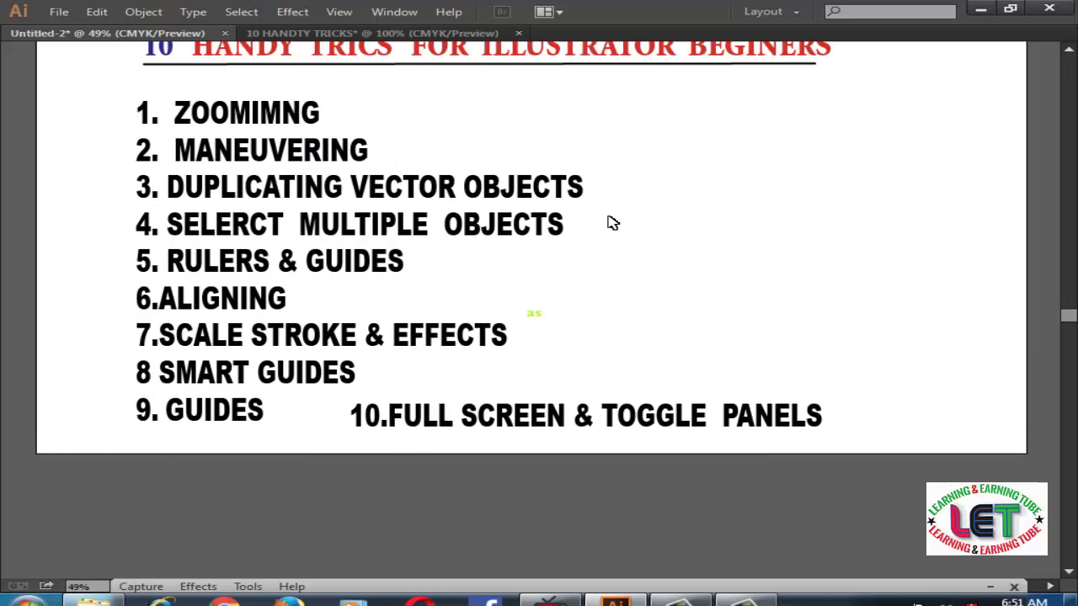
{"action": "scroll", "coordinate": [612, 223], "scroll_direction": "up", "scroll_amount": 1}
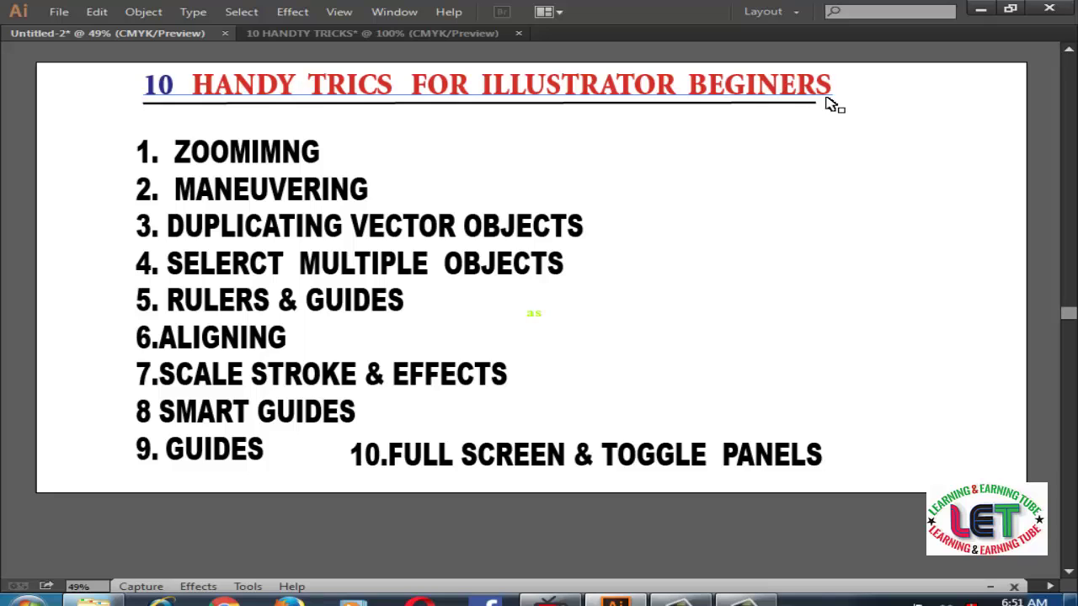
{"action": "left_click", "coordinate": [301, 159]}
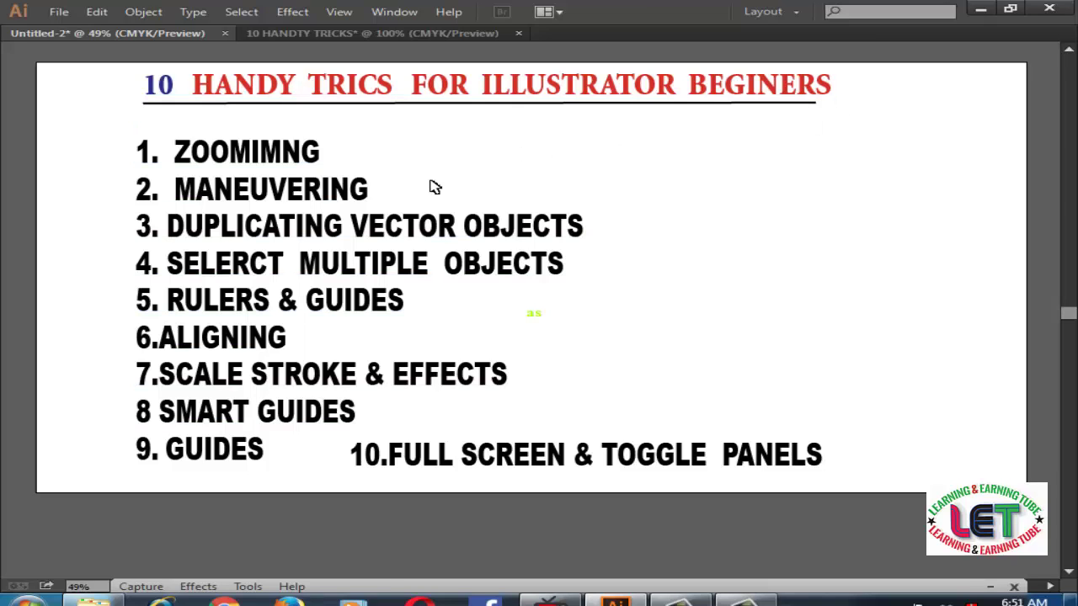
{"action": "scroll", "coordinate": [480, 173], "scroll_direction": "down", "scroll_amount": 1}
{"action": "scroll", "coordinate": [690, 187], "scroll_direction": "down", "scroll_amount": 2}
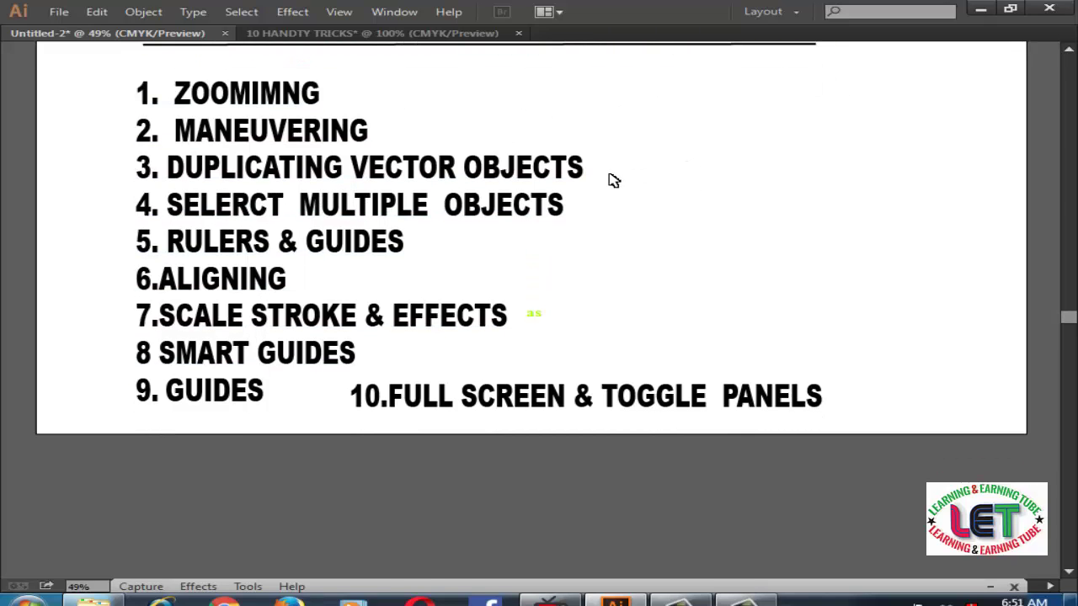
{"action": "scroll", "coordinate": [589, 181], "scroll_direction": "down", "scroll_amount": 1}
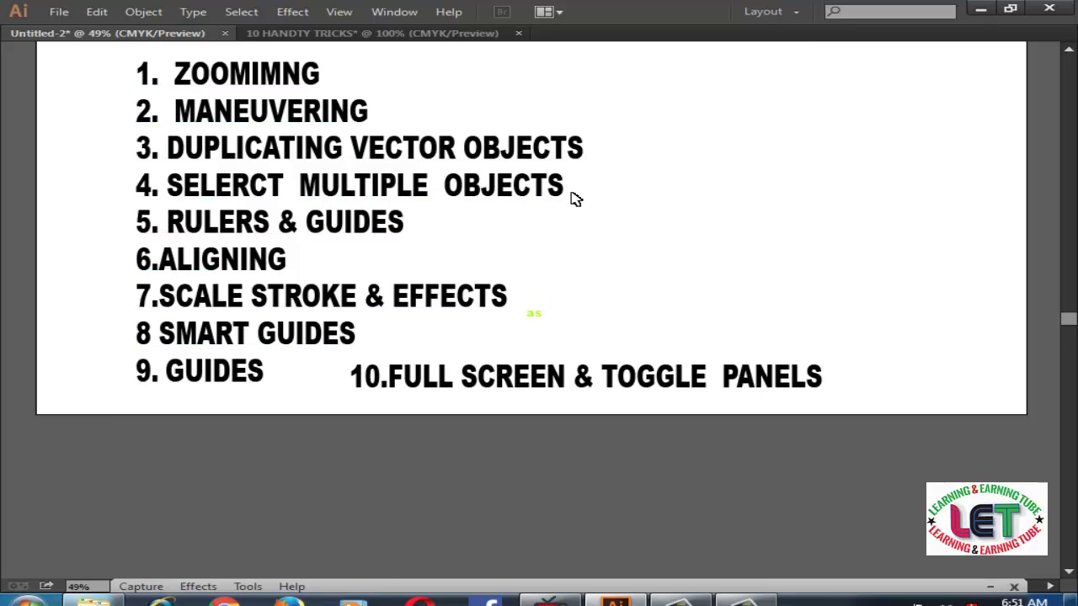
{"action": "scroll", "coordinate": [581, 198], "scroll_direction": "down", "scroll_amount": 1}
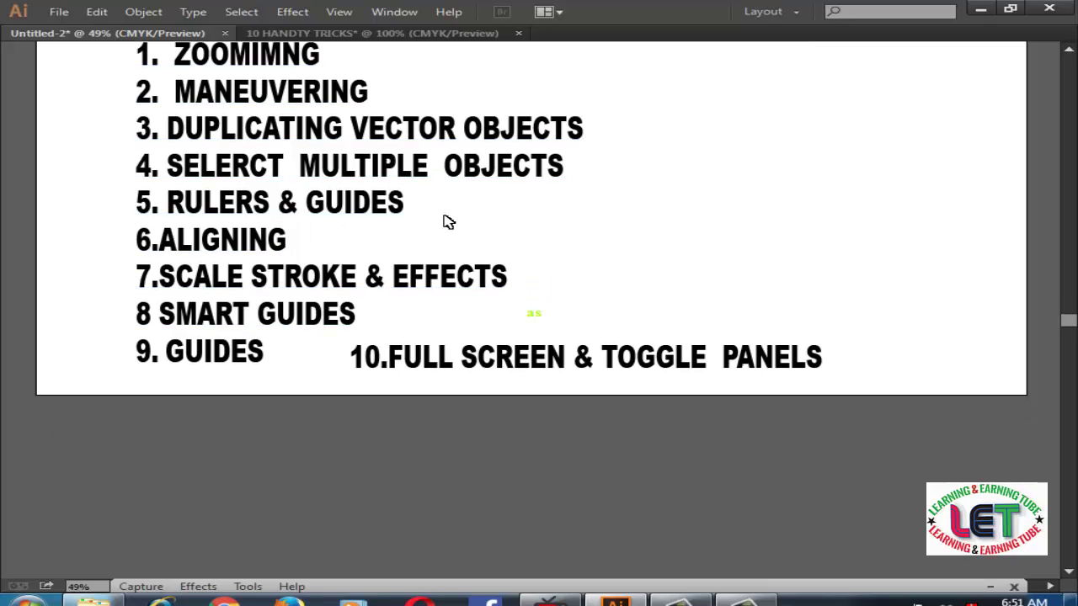
{"action": "scroll", "coordinate": [434, 222], "scroll_direction": "down", "scroll_amount": 1}
{"action": "scroll", "coordinate": [417, 211], "scroll_direction": "down", "scroll_amount": 3}
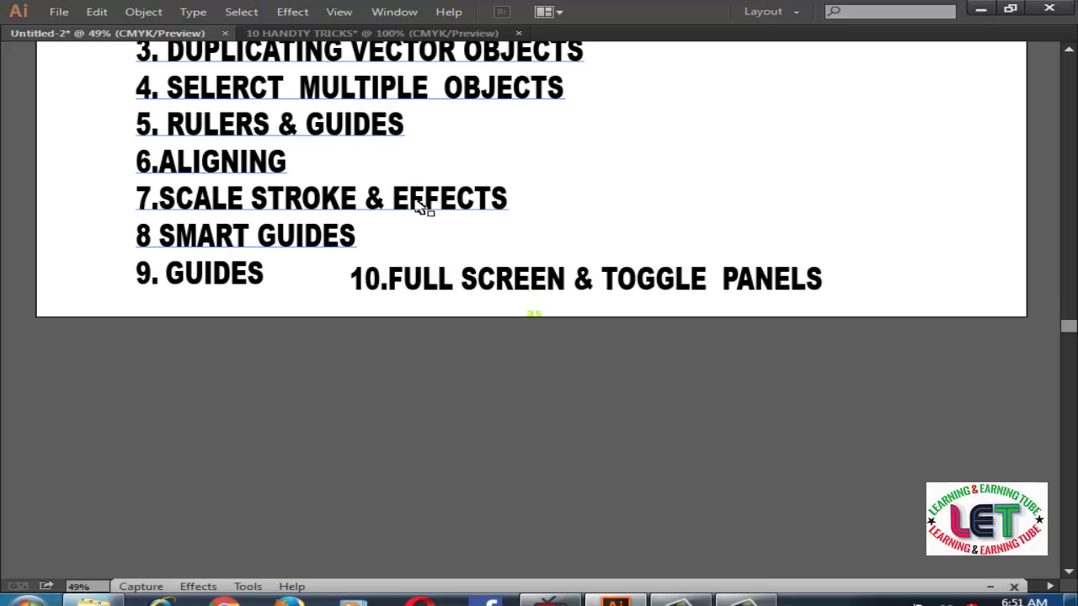
{"action": "scroll", "coordinate": [596, 214], "scroll_direction": "down", "scroll_amount": 3}
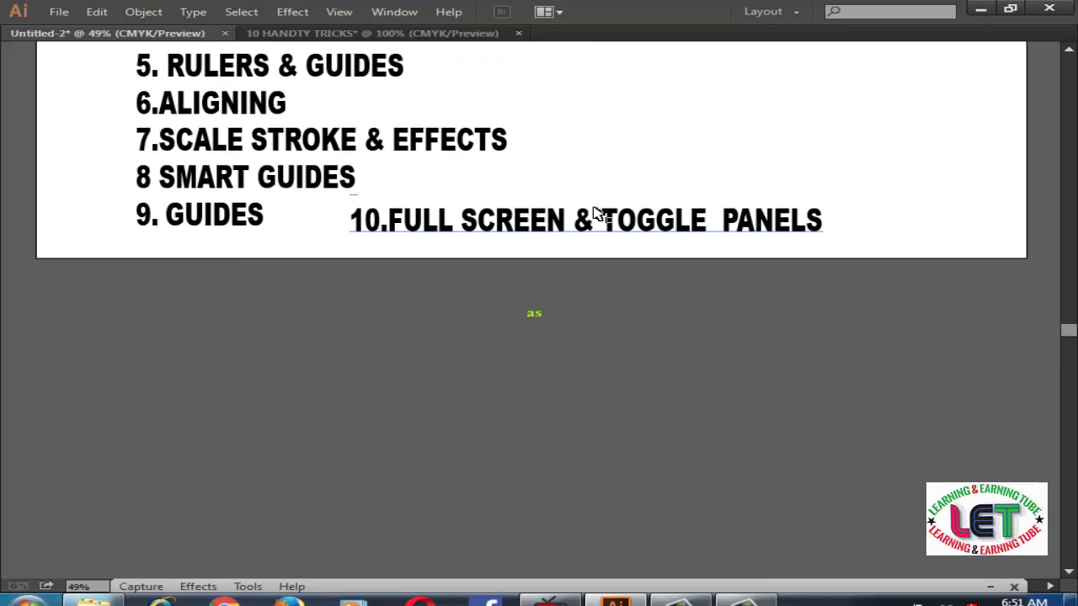
{"action": "scroll", "coordinate": [597, 214], "scroll_direction": "down", "scroll_amount": 1}
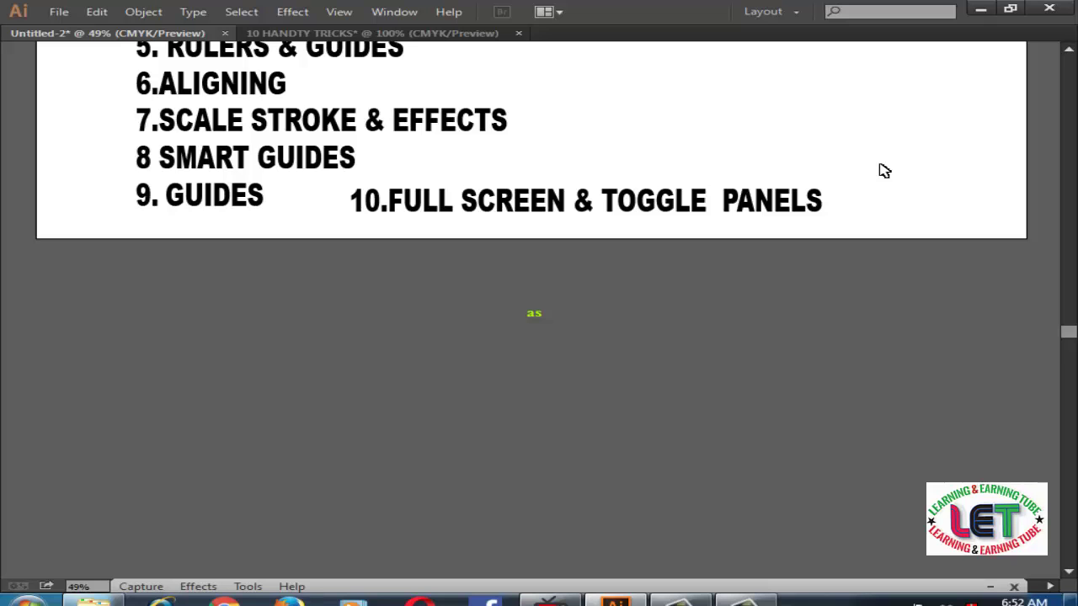
{"action": "scroll", "coordinate": [884, 171], "scroll_direction": "up", "scroll_amount": 3}
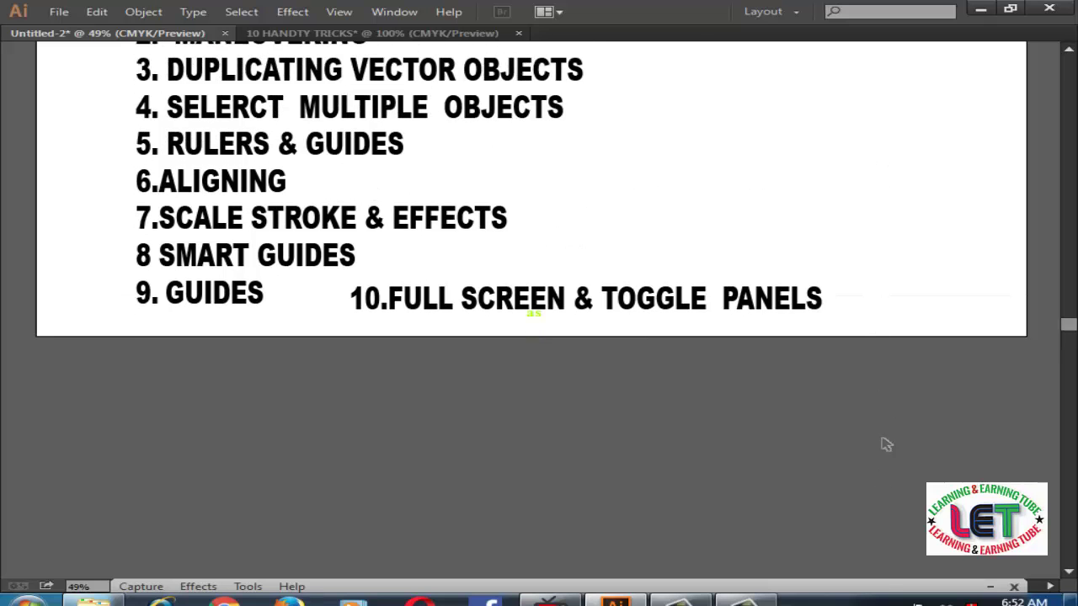
{"action": "left_click", "coordinate": [876, 589]}
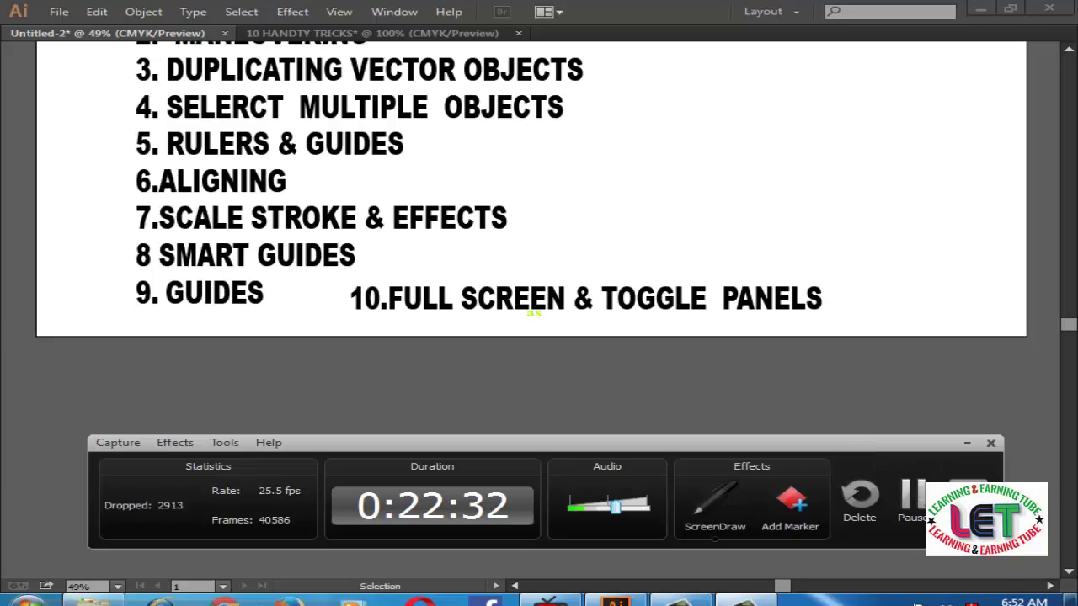